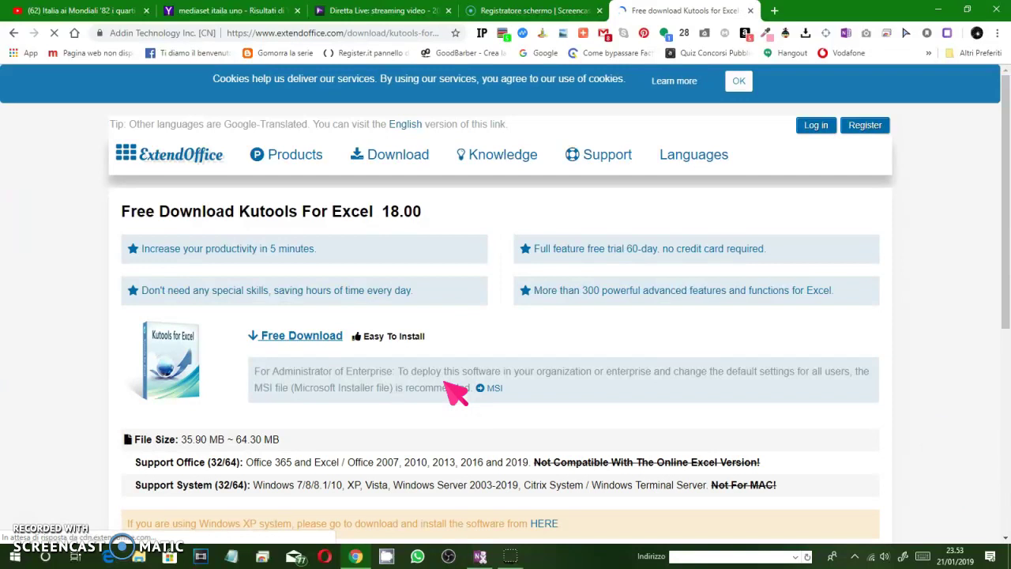
pyautogui.click(300, 338)
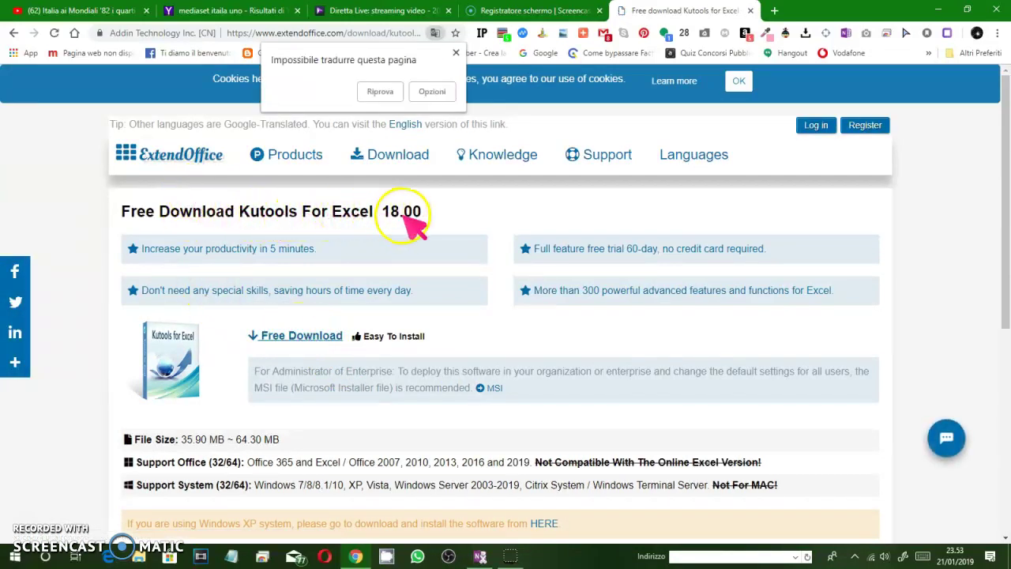
pyautogui.click(306, 340)
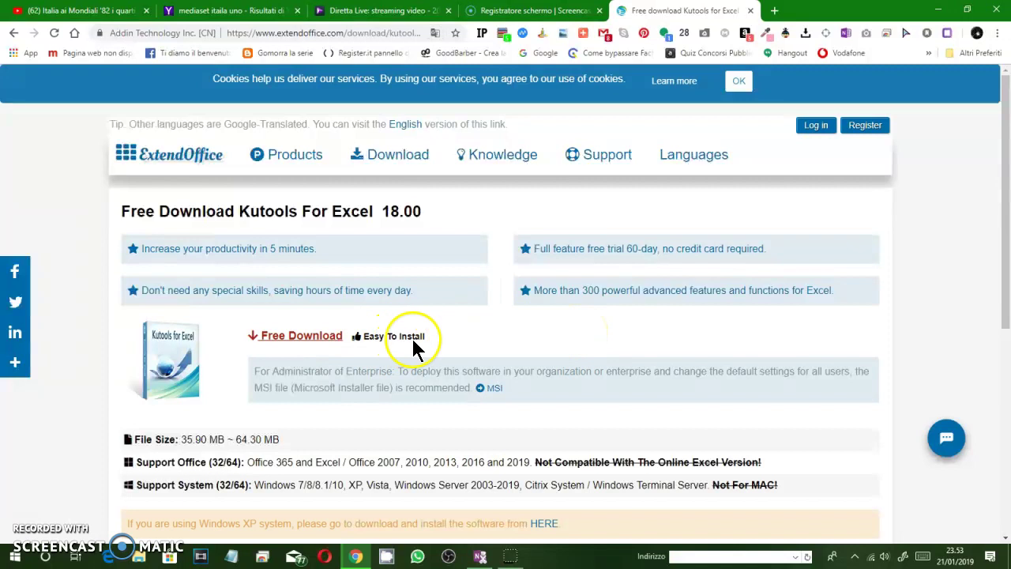
pyautogui.scroll(-5, 532, 386)
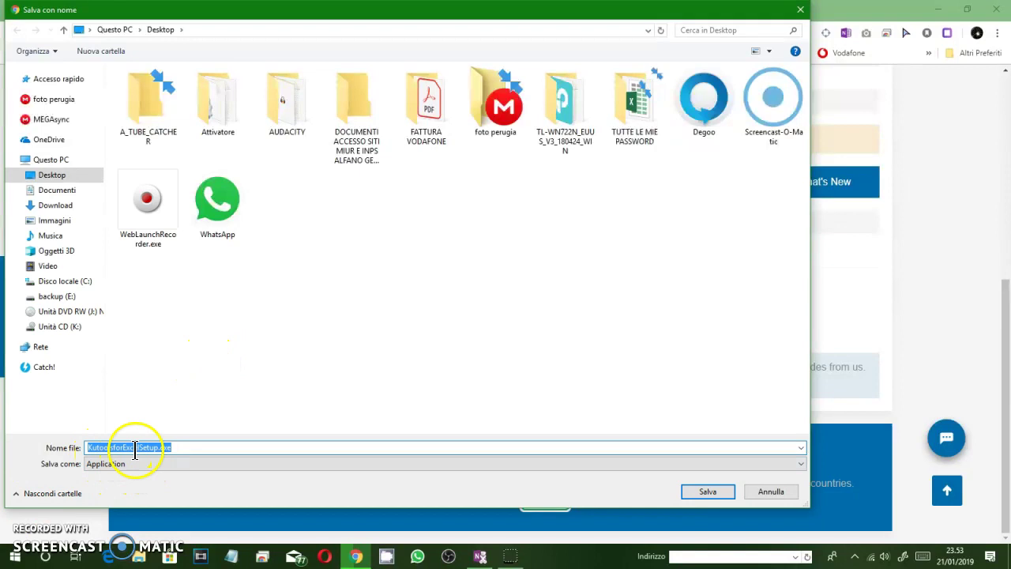
pyautogui.click(768, 493)
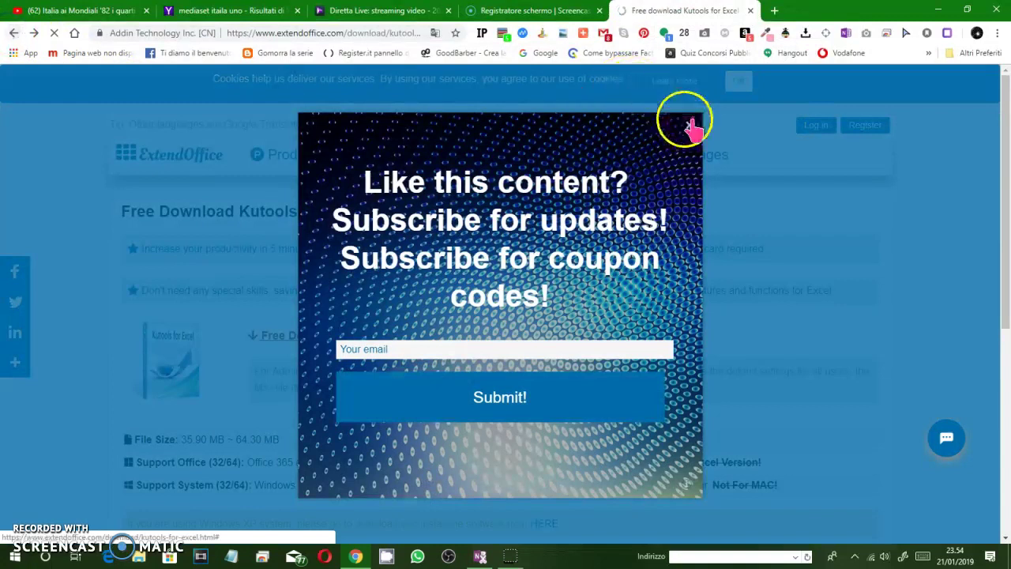
# Dismiss the subscription pop-up, return to the article on averaging between two dates, and examine its example table and AVERAGE and SUMPRODUCT formulas.
pyautogui.click(691, 126)
pyautogui.click(9, 34)
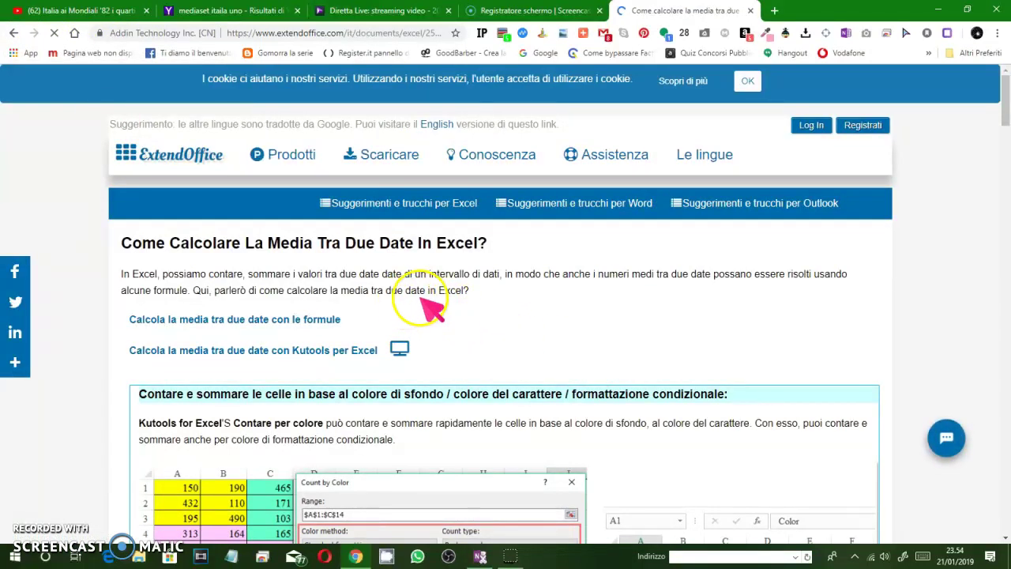
pyautogui.scroll(-3, 424, 300)
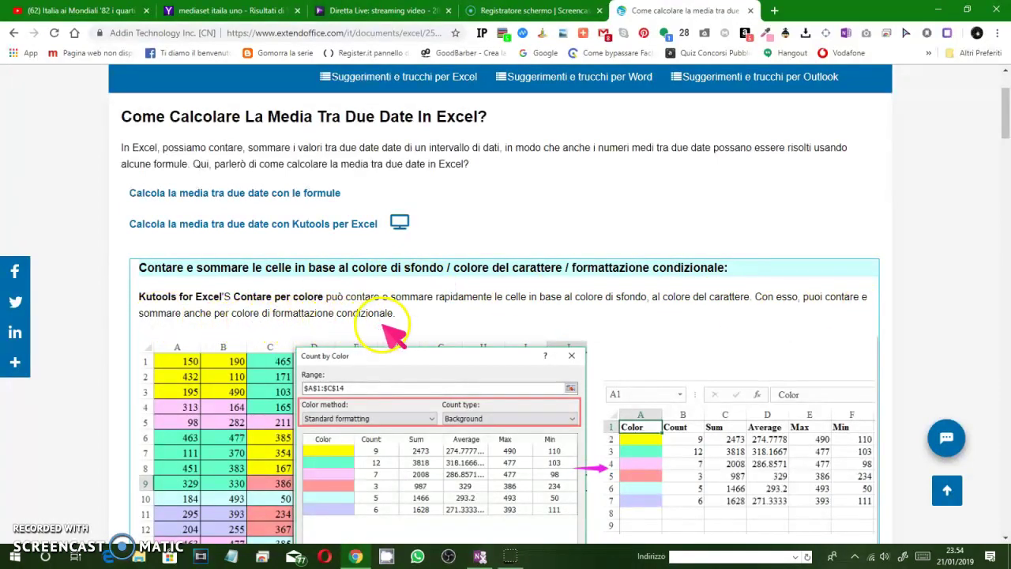
pyautogui.scroll(-3, 446, 308)
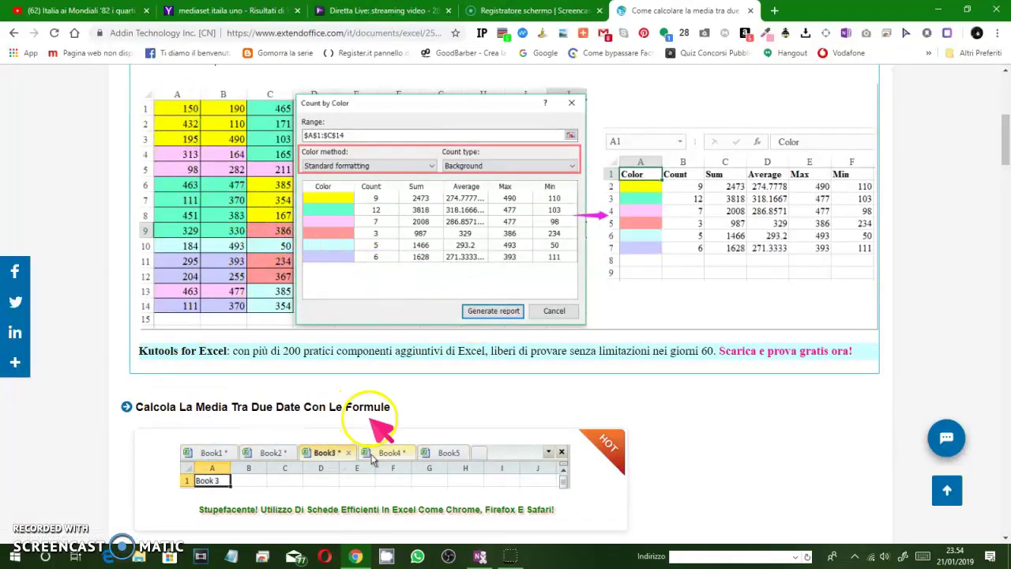
pyautogui.scroll(-2, 406, 415)
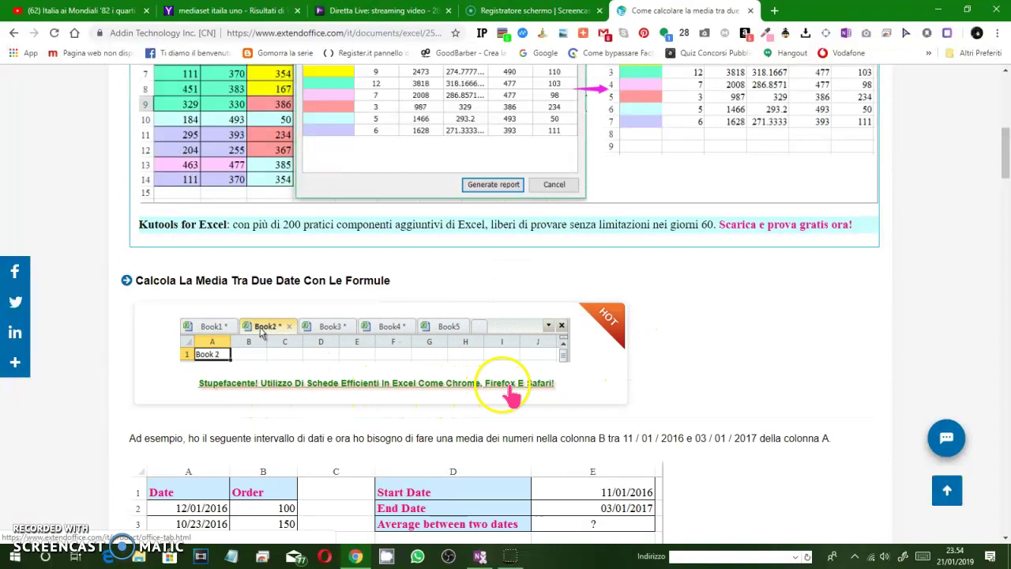
pyautogui.scroll(-3, 405, 362)
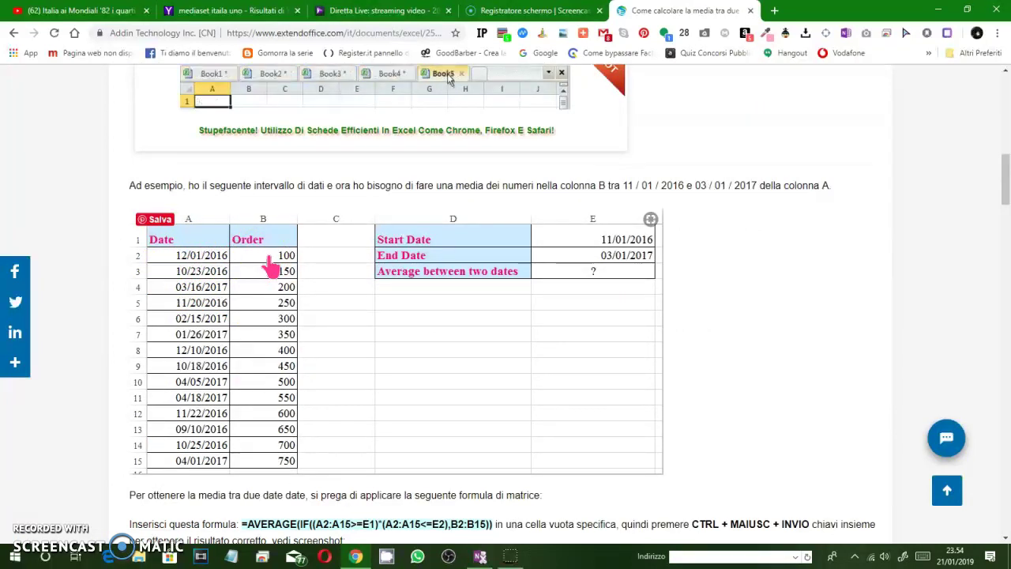
pyautogui.scroll(-3, 271, 267)
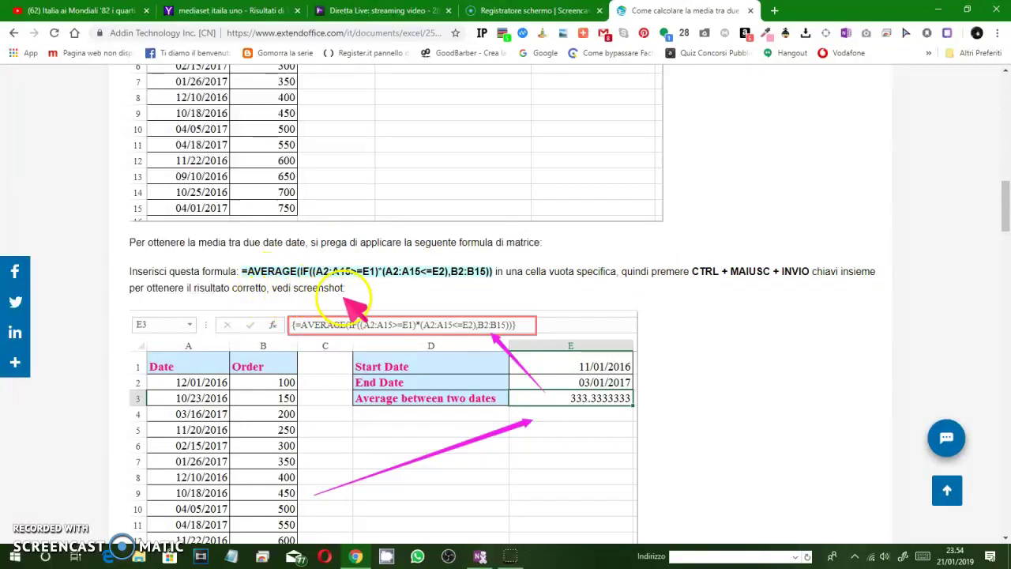
pyautogui.scroll(-1, 419, 347)
pyautogui.scroll(-1, 418, 348)
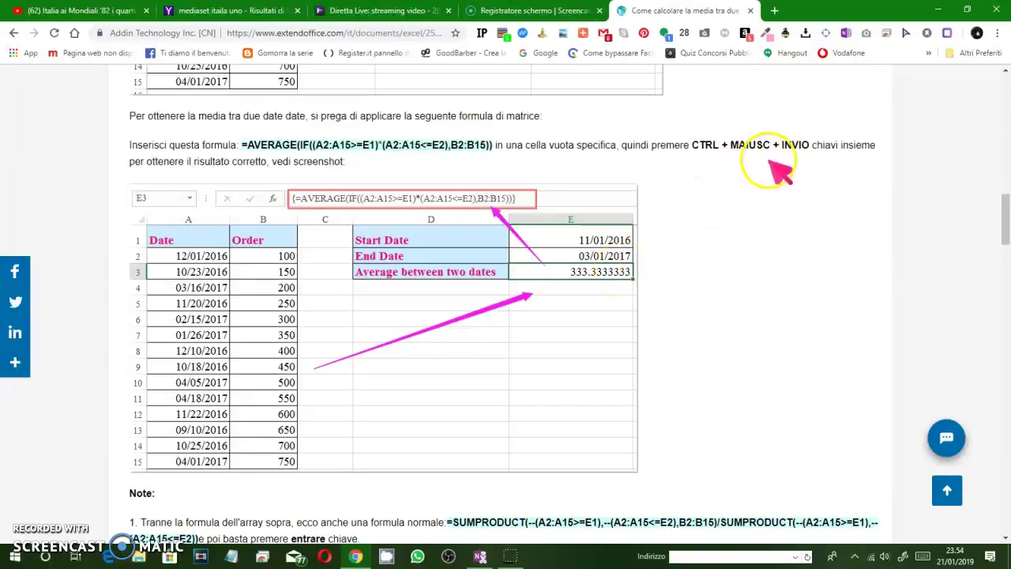
pyautogui.scroll(-3, 770, 167)
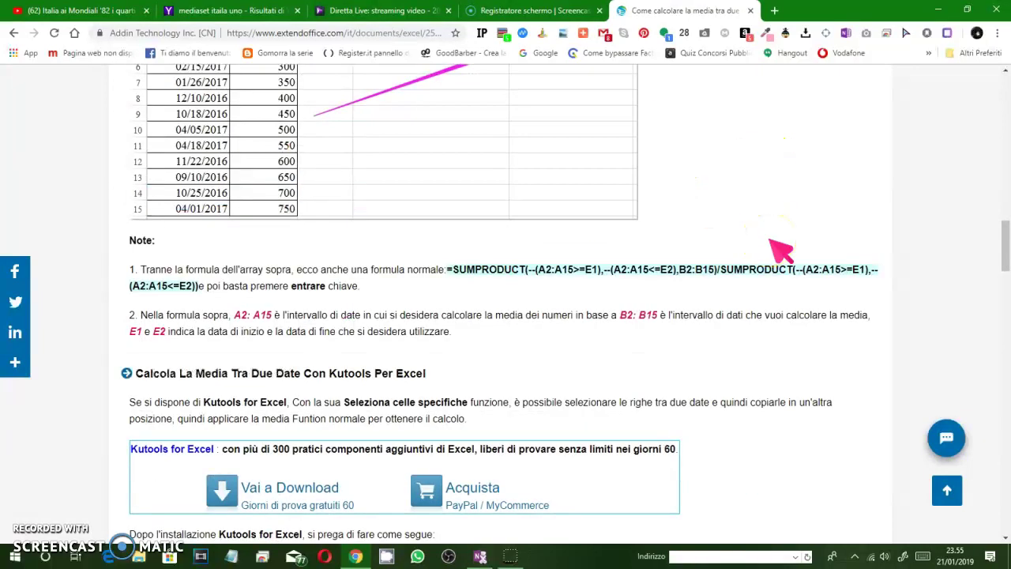
pyautogui.scroll(5, 771, 242)
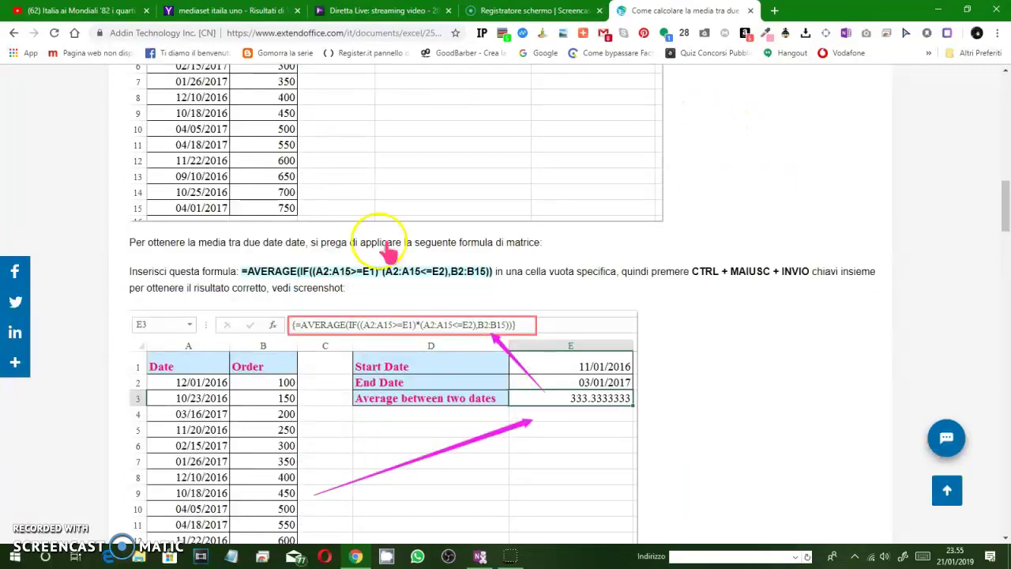
# Search the installed apps for Excel and launch Excel 2013.
pyautogui.click(46, 557)
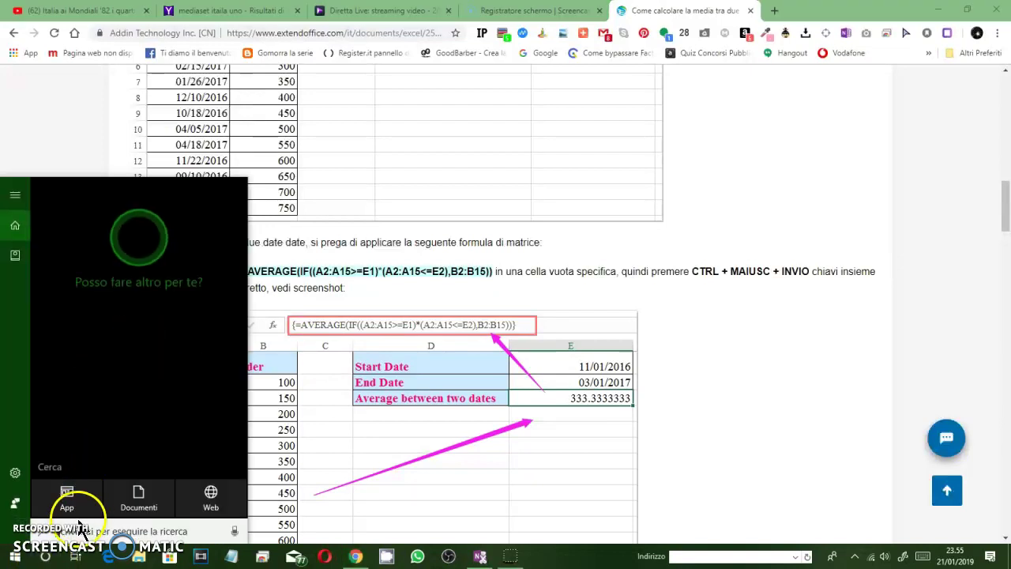
pyautogui.click(71, 484)
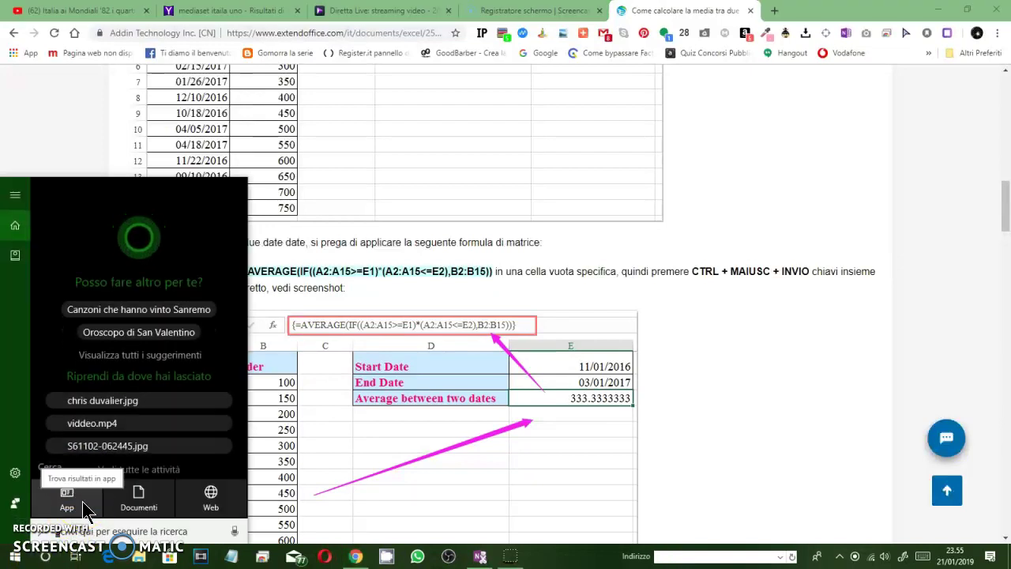
pyautogui.write('ec')
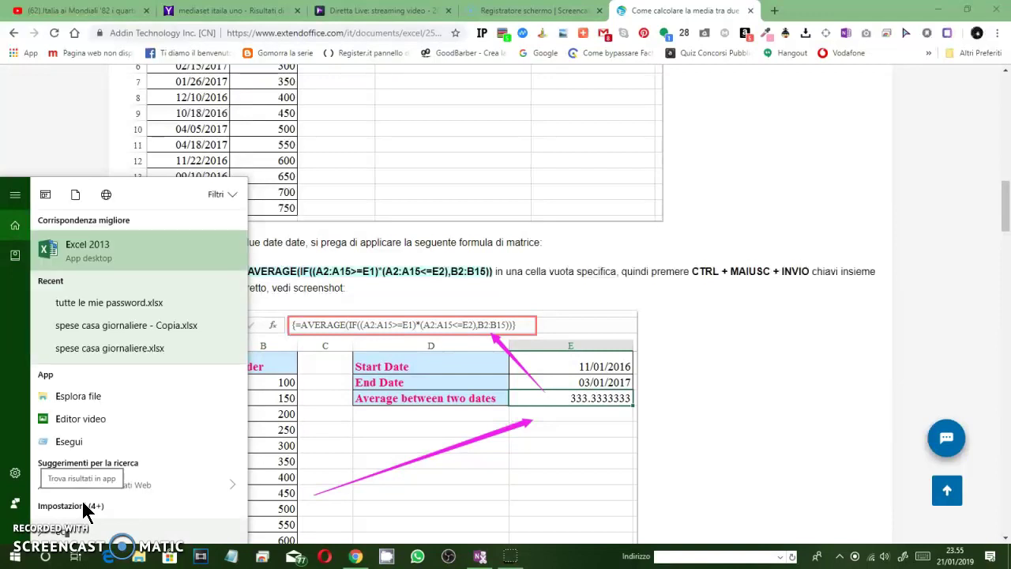
pyautogui.press('BackSpace')
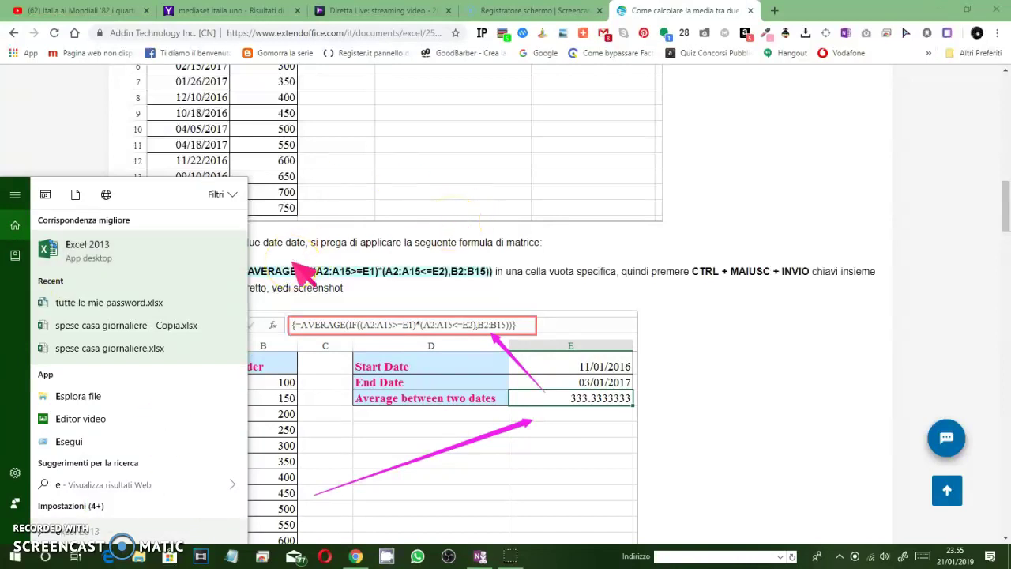
pyautogui.click(184, 268)
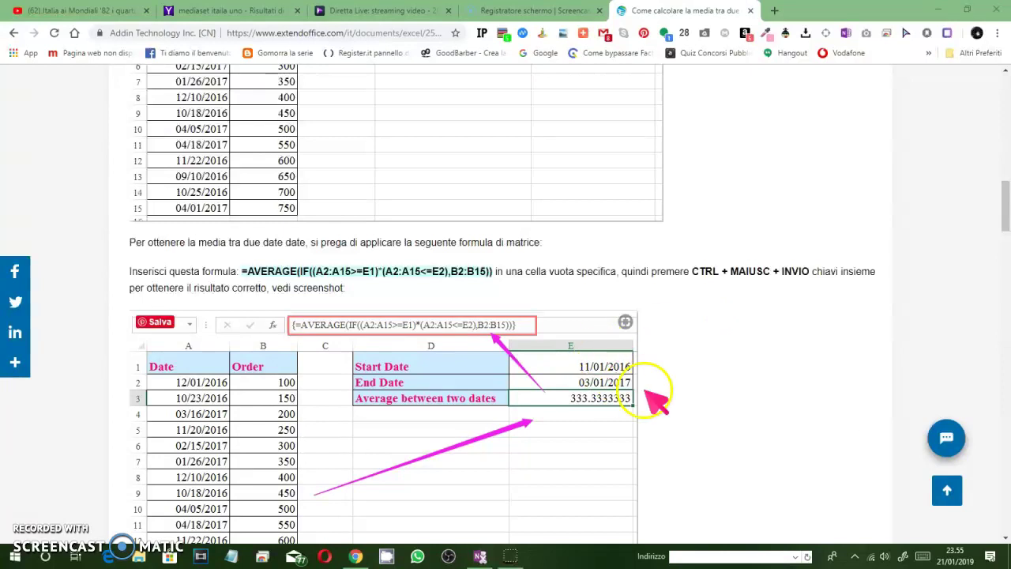
# Switch back to Chrome and examine the article's Kutools method for averaging between two dates and the Kutools feature overview.
pyautogui.moveTo(466, 556)
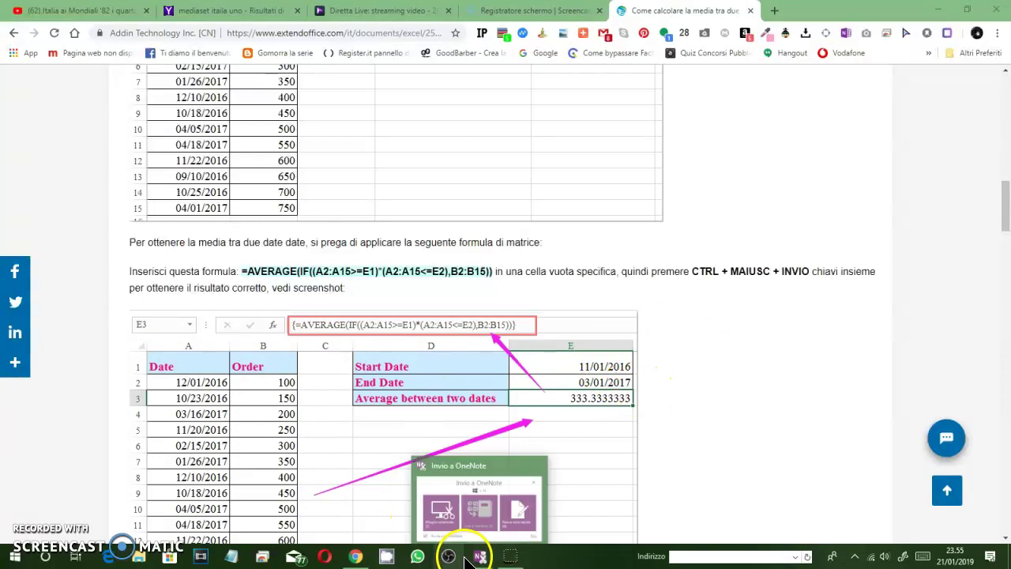
pyautogui.click(356, 557)
pyautogui.click(356, 558)
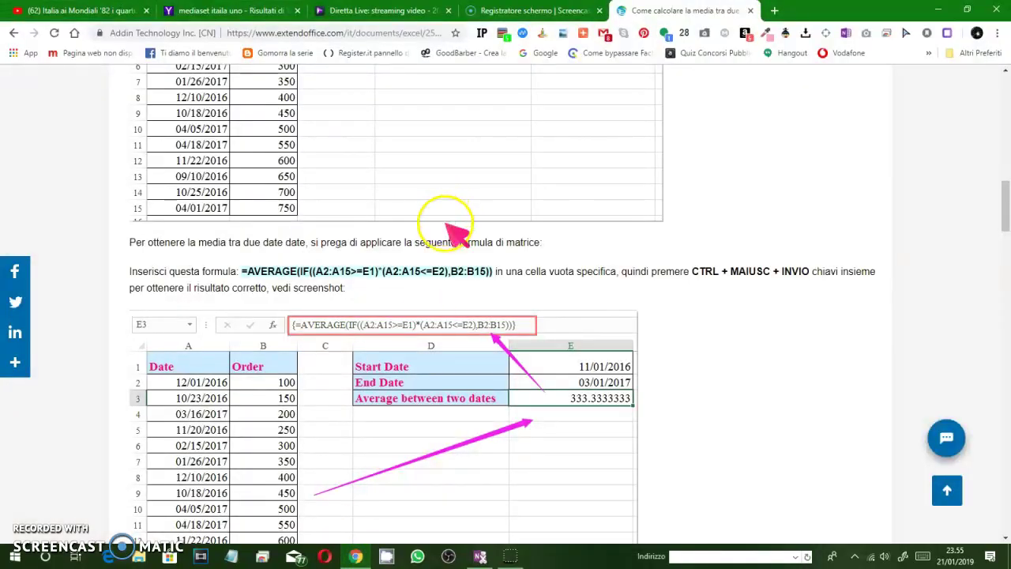
pyautogui.scroll(-15, 452, 227)
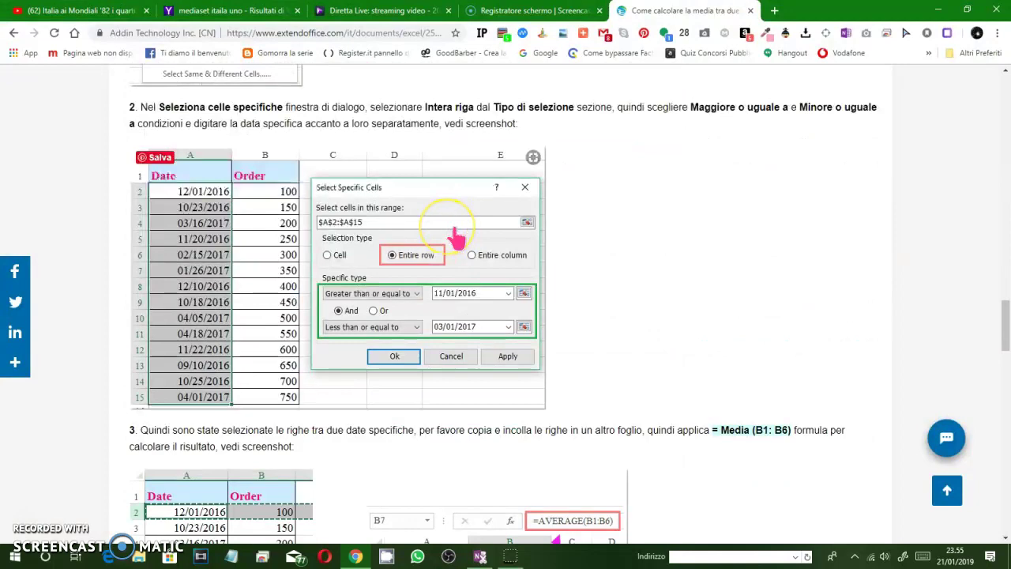
pyautogui.scroll(-10, 456, 235)
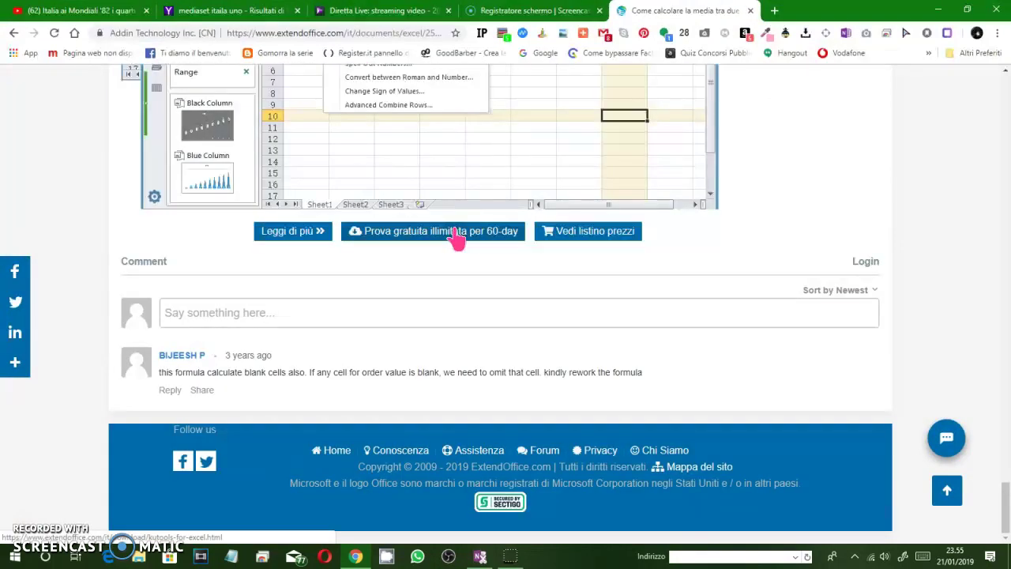
pyautogui.scroll(5, 456, 237)
pyautogui.scroll(1, 455, 236)
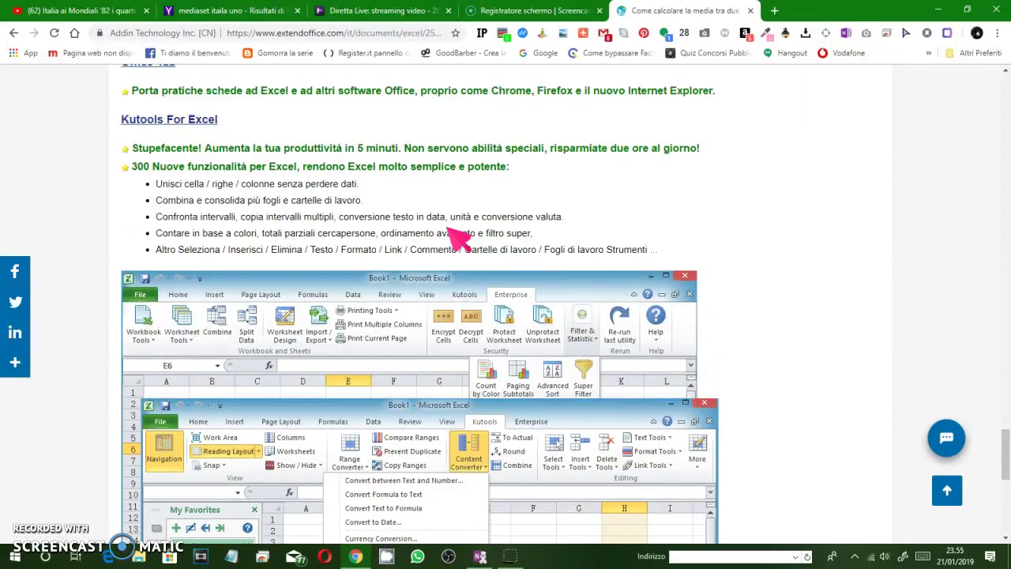
pyautogui.scroll(-2, 350, 197)
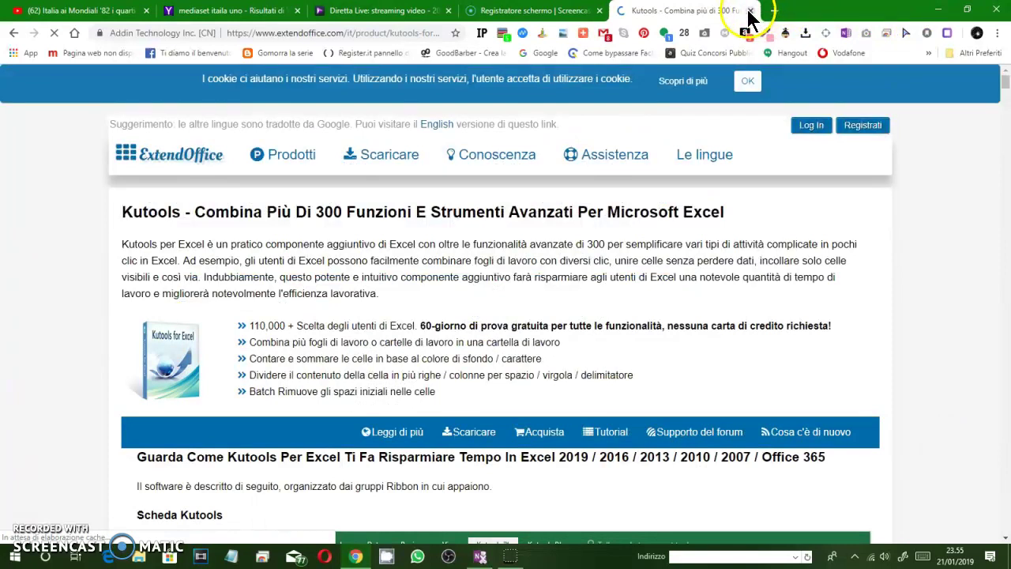
# Close the Kutools page and open the Google home page in a new tab.
pyautogui.click(749, 11)
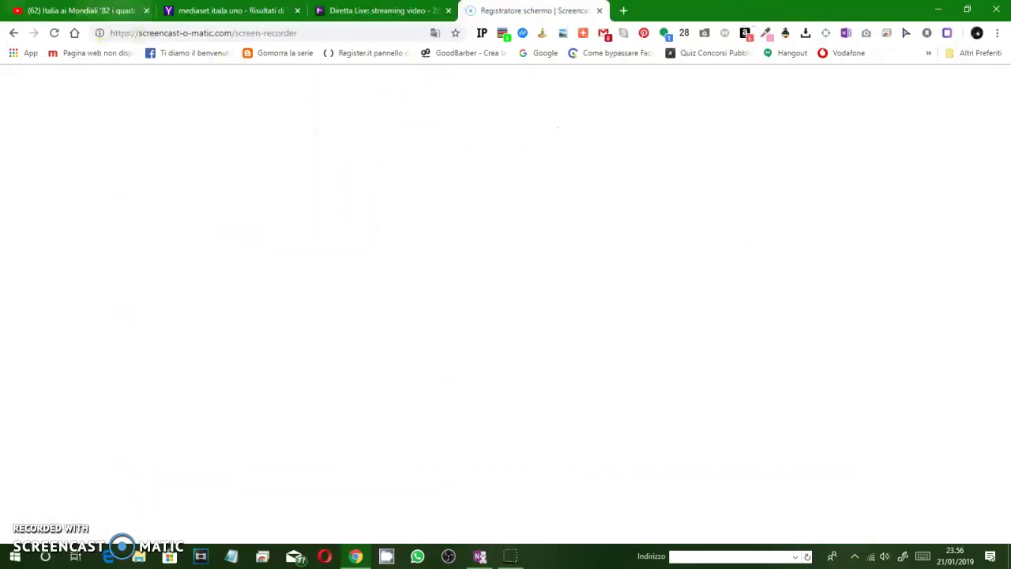
pyautogui.click(621, 17)
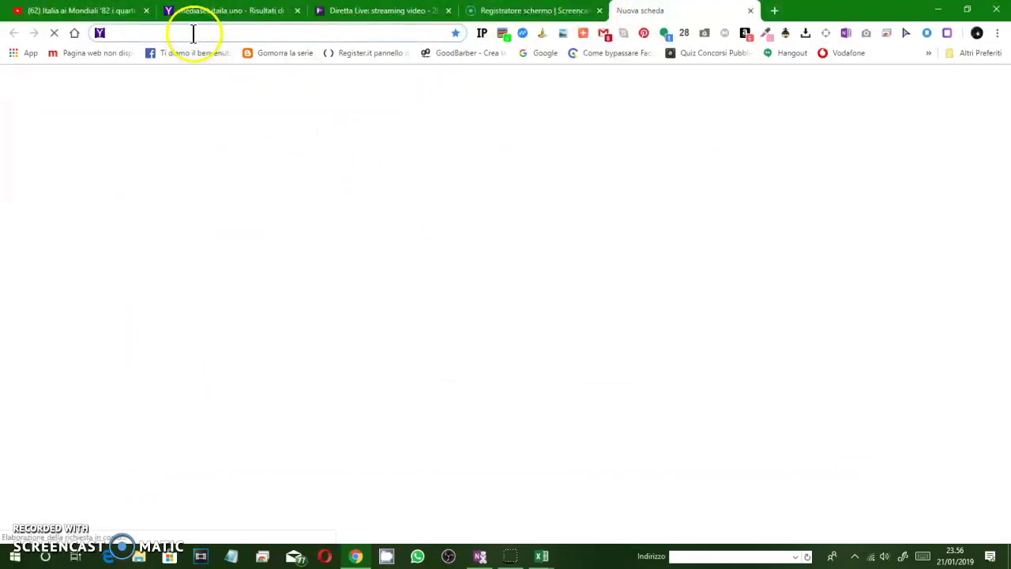
pyautogui.click(522, 55)
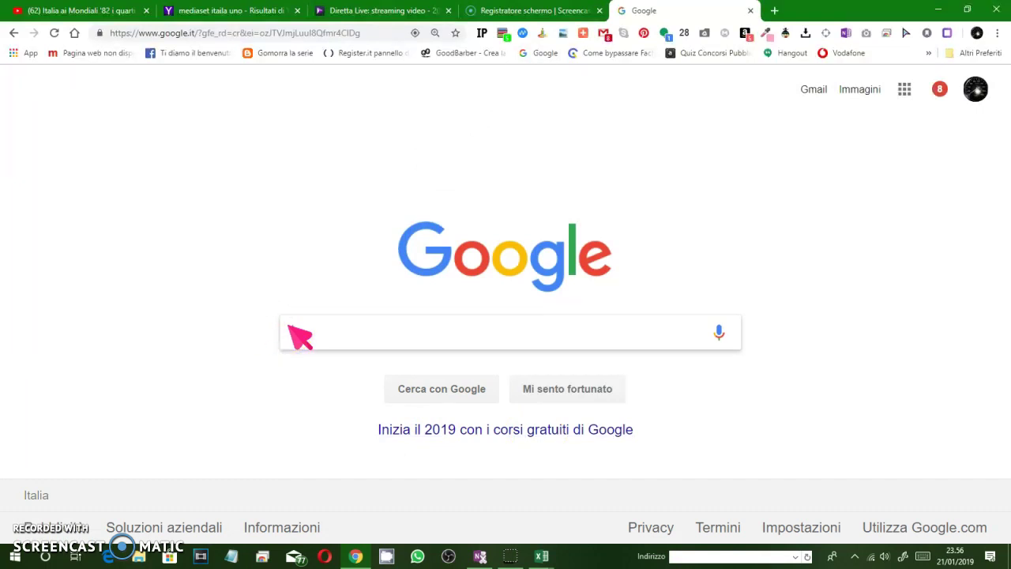
# Search Google for "fexcel on line gratis fogli di lavoro".
pyautogui.write('fexce')
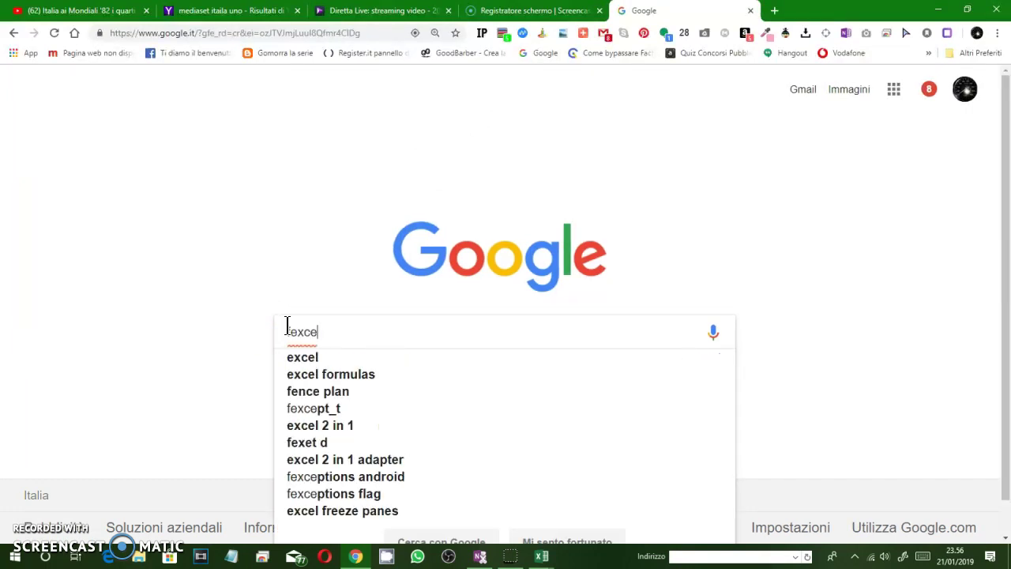
pyautogui.write('l on l')
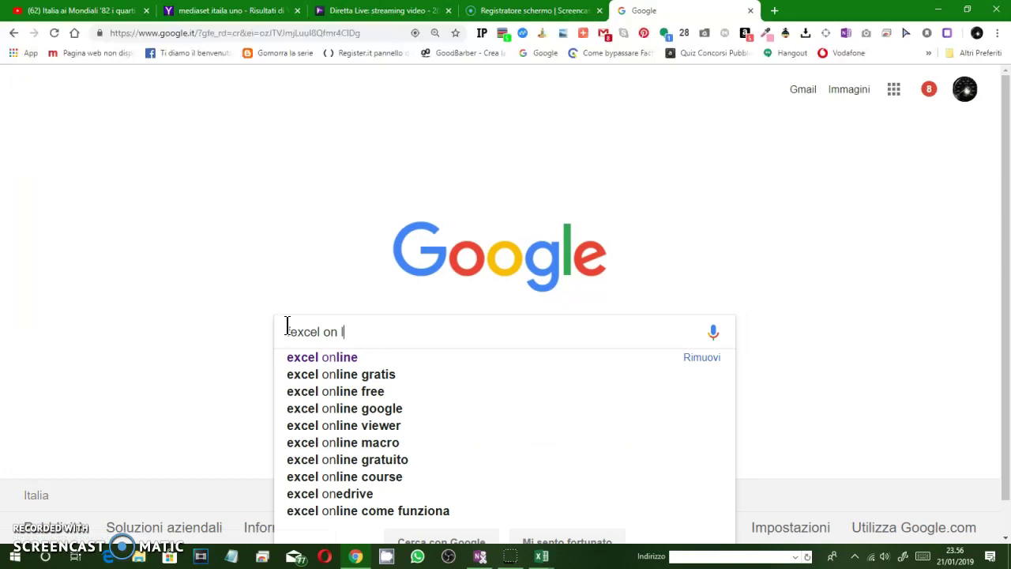
pyautogui.write('ine grat')
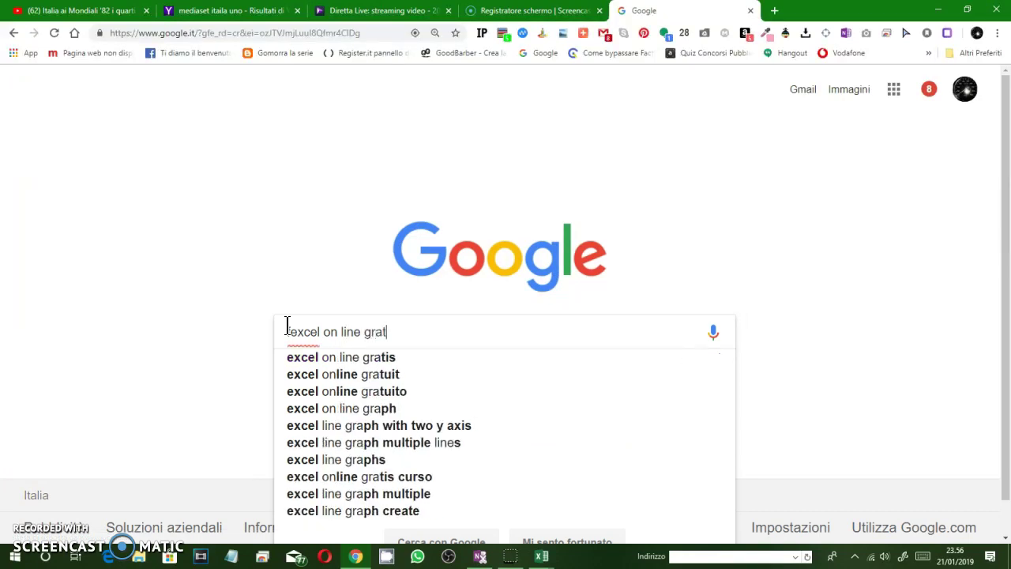
pyautogui.write('is fogli')
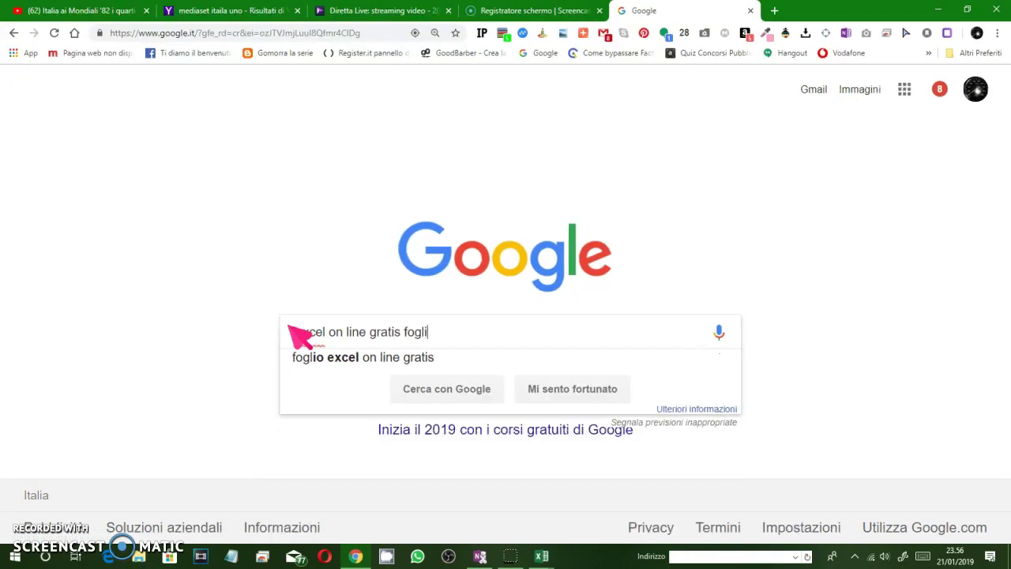
pyautogui.write(' di lavoro')
pyautogui.press('BackSpace')
pyautogui.press('BackSpace')
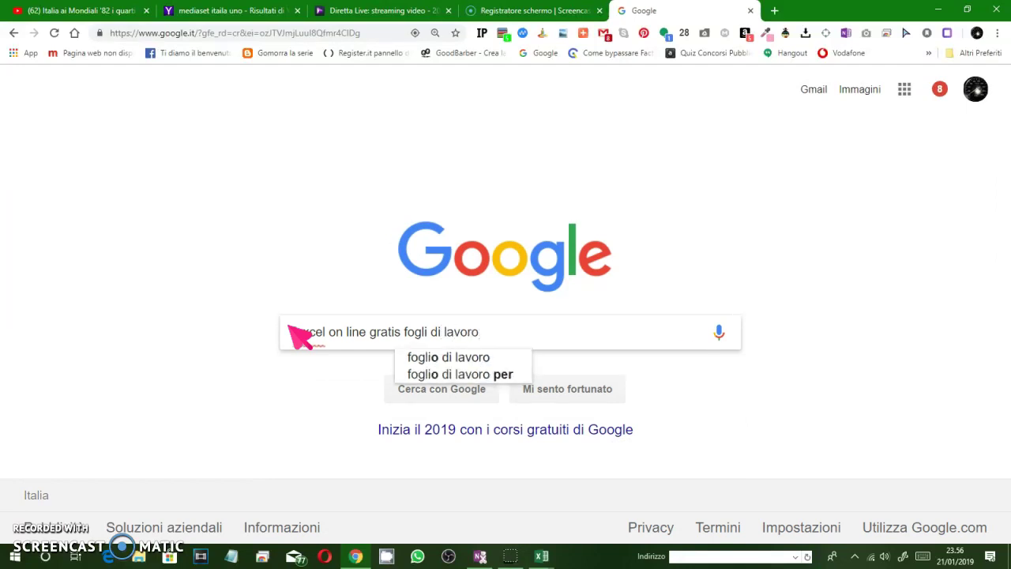
pyautogui.write('ro')
pyautogui.press('Return')
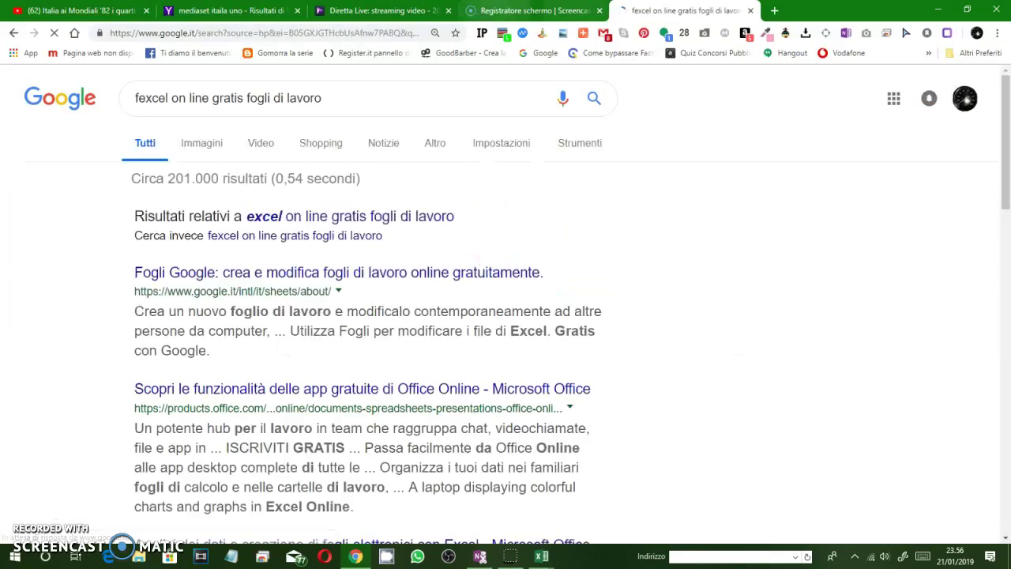
# Open the Fogli Google search result and go on to the Google Sheets start page.
pyautogui.click(319, 275)
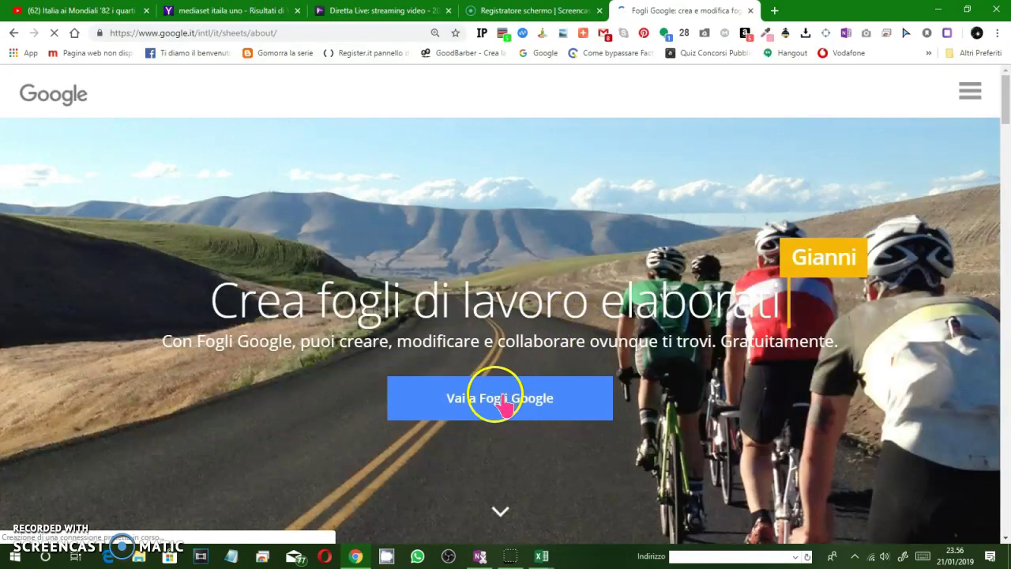
pyautogui.click(503, 400)
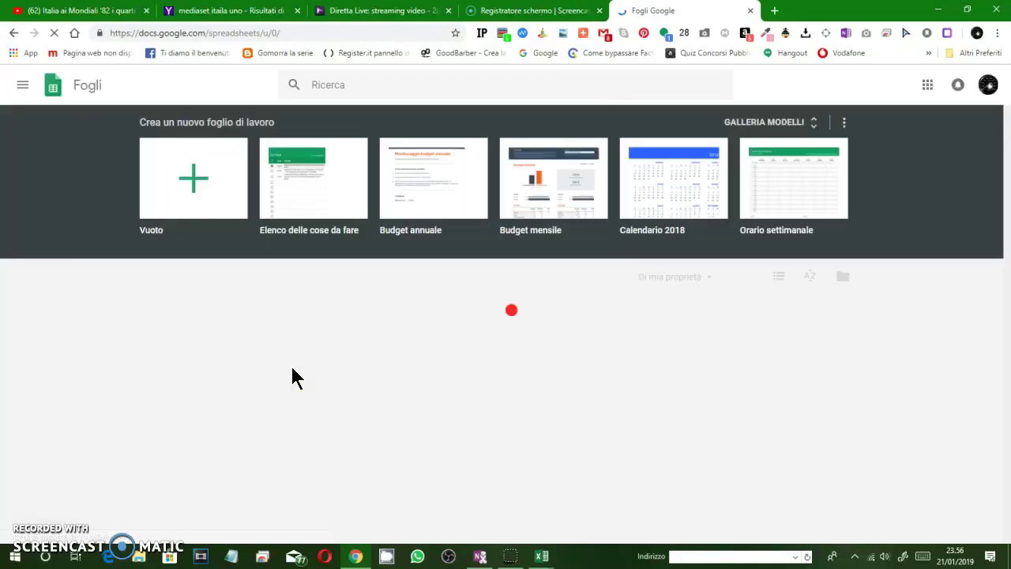
# Create a blank Google Sheets spreadsheet and select cell A1.
pyautogui.click(198, 177)
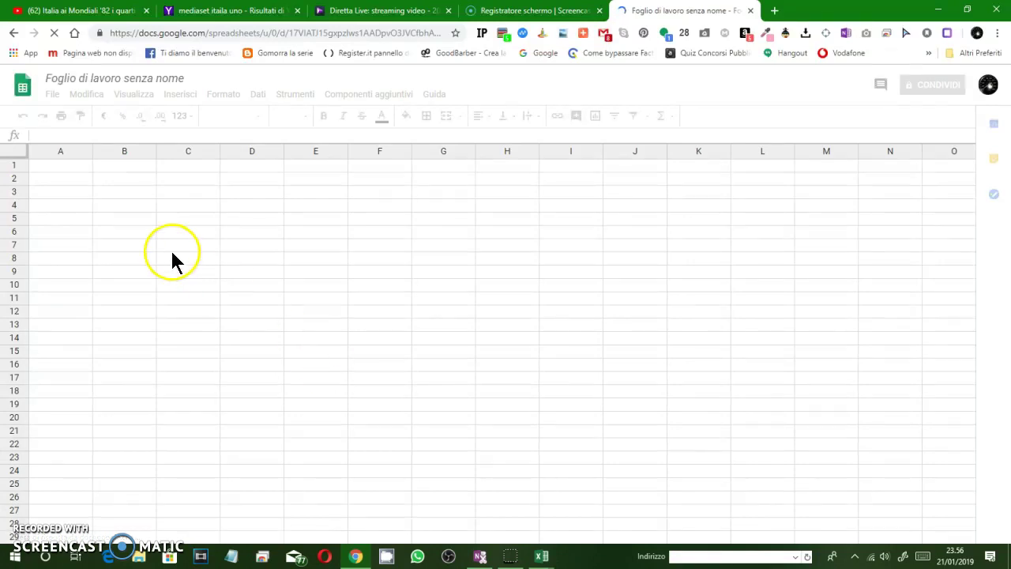
pyautogui.click(47, 147)
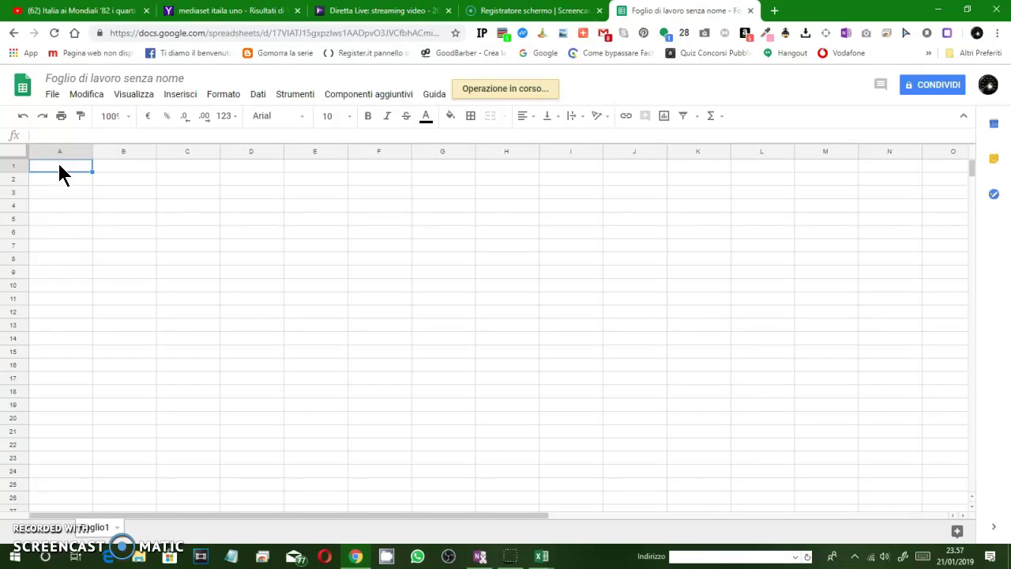
pyautogui.click(61, 169)
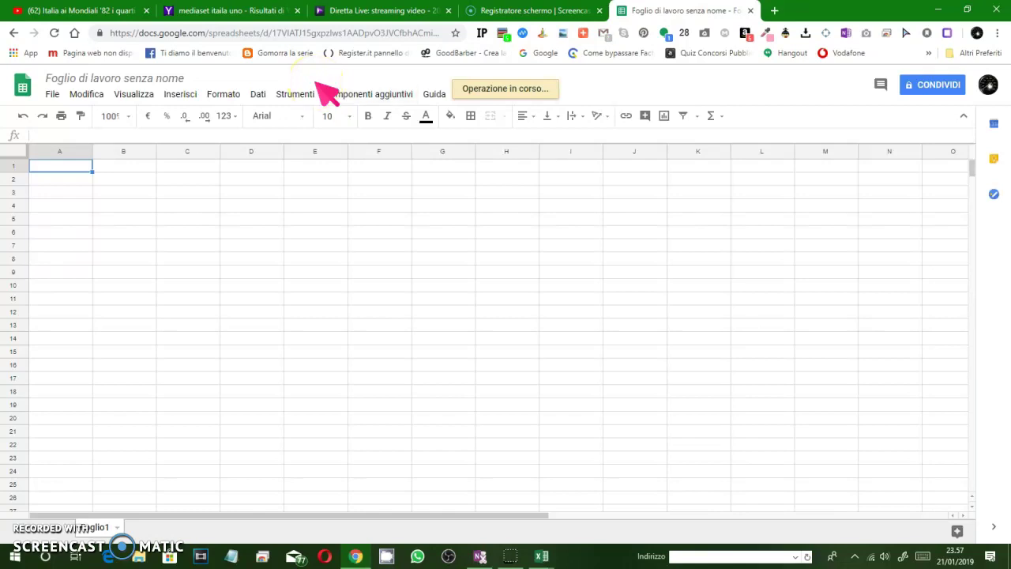
# Rename the spreadsheet "foglio calcolo numeri al lotto".
pyautogui.click(152, 78)
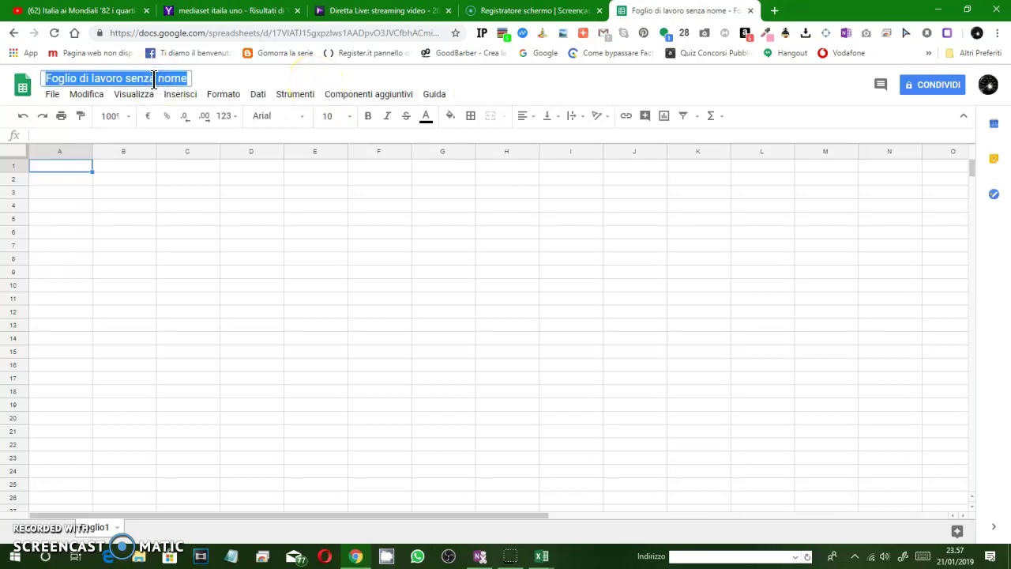
pyautogui.write('foglio')
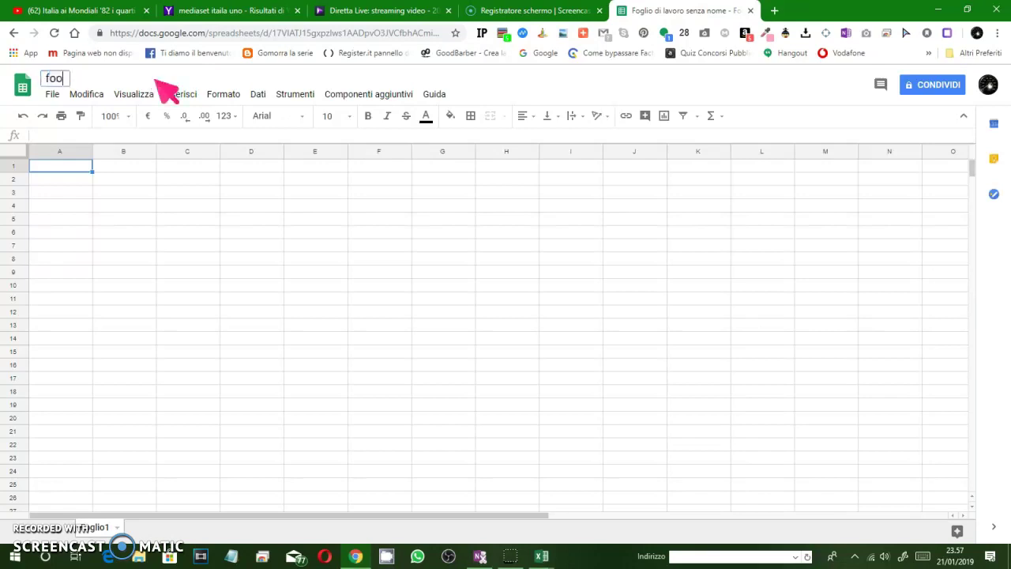
pyautogui.write(' calcolo ')
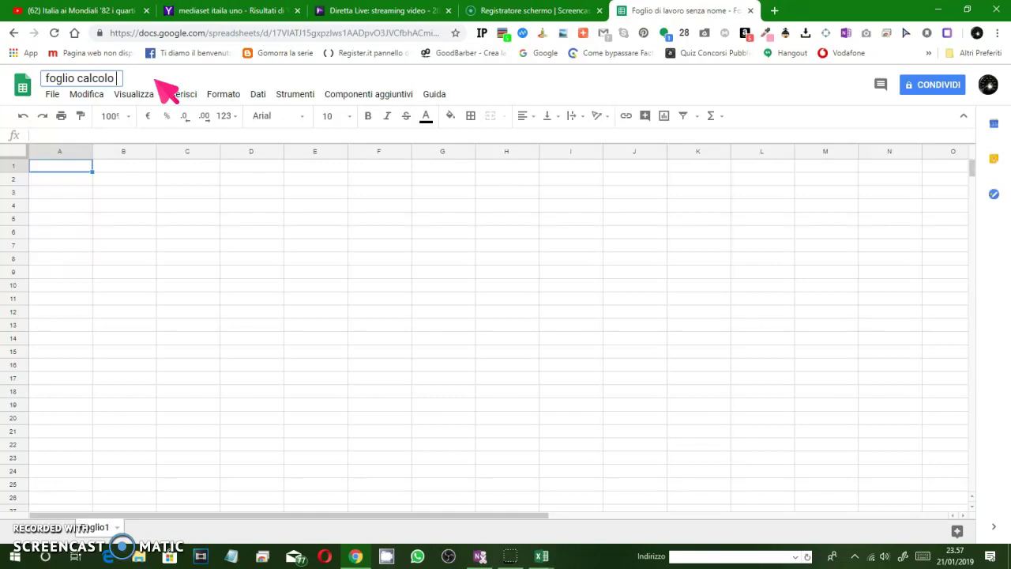
pyautogui.write('date')
pyautogui.press('BackSpace')
pyautogui.press('BackSpace')
pyautogui.press('BackSpace')
pyautogui.press('BackSpace')
pyautogui.write('numeri')
pyautogui.write(' a')
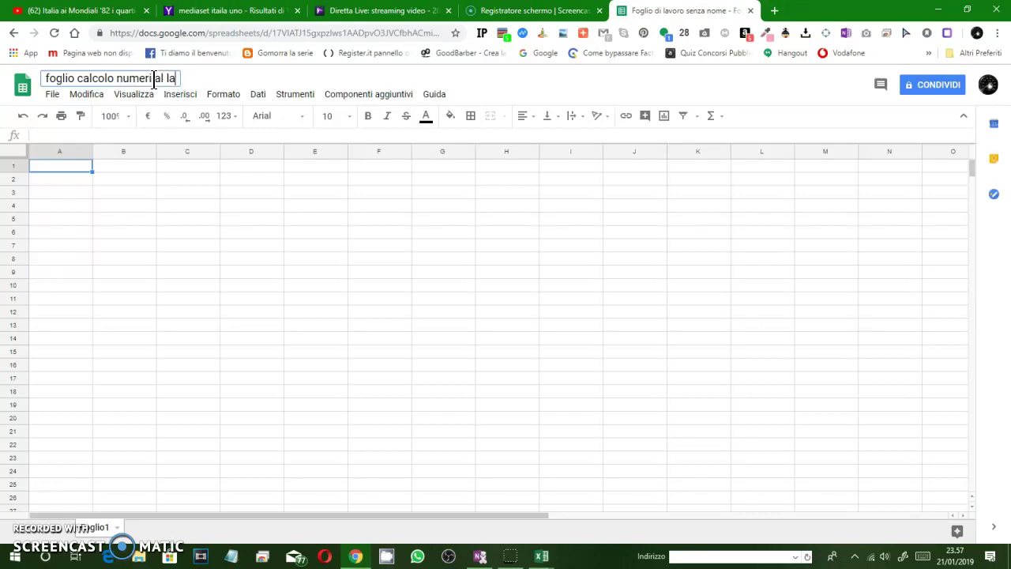
pyautogui.write('l lotto')
pyautogui.press('Return')
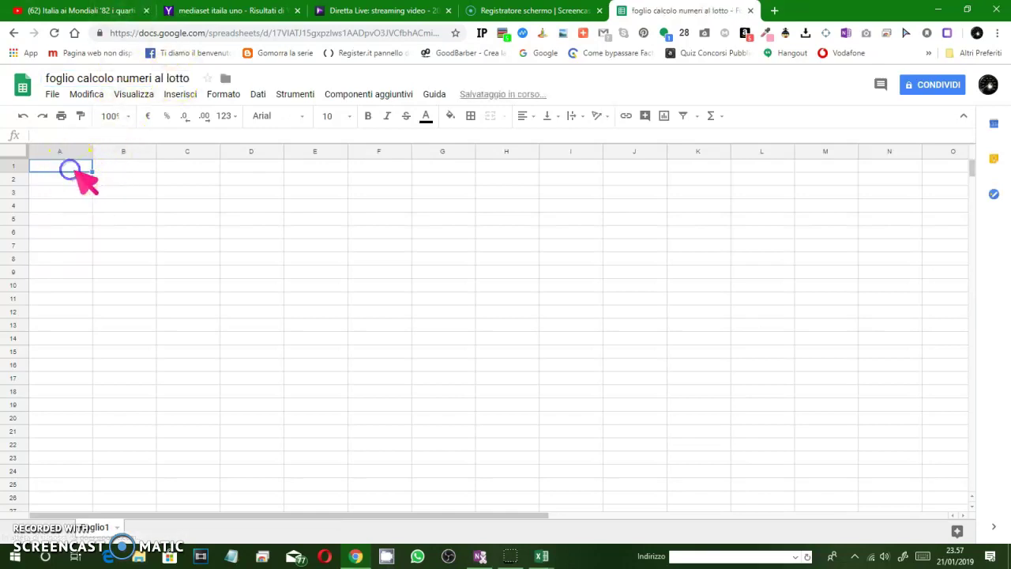
# Insert a new row at cell B1.
pyautogui.click(113, 166)
pyautogui.click(71, 167)
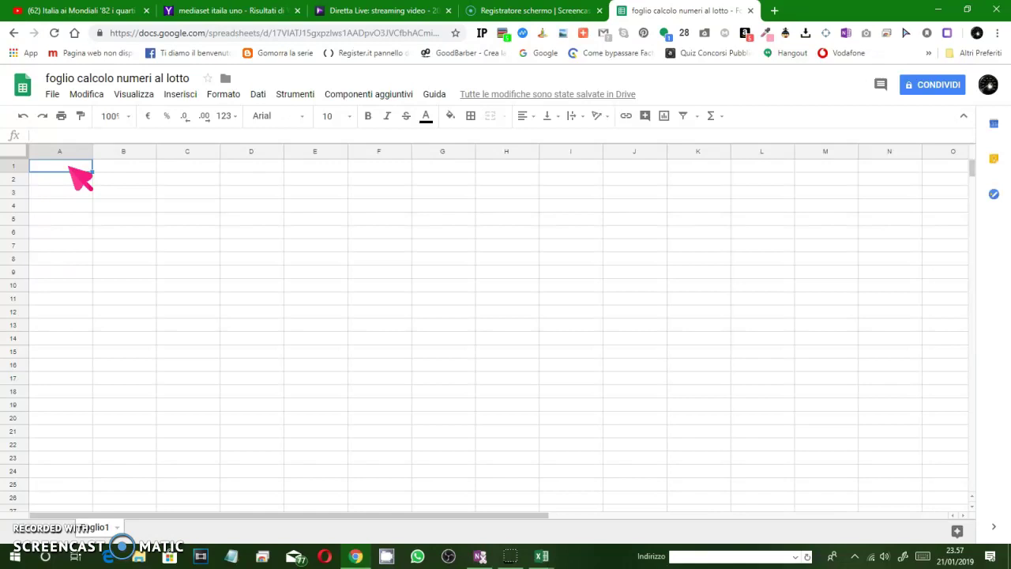
pyautogui.click(119, 170)
pyautogui.rightClick(119, 168)
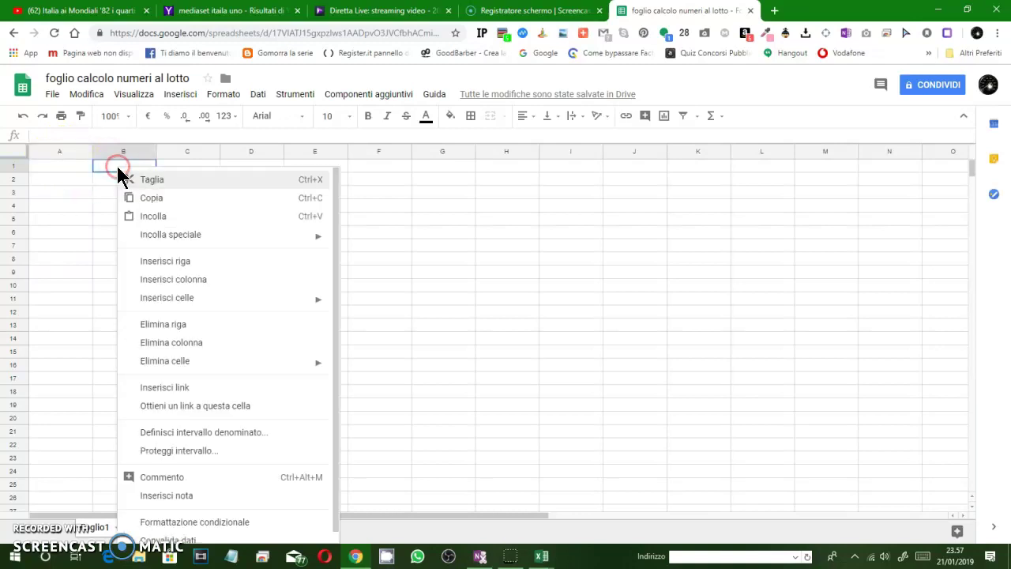
pyautogui.click(211, 265)
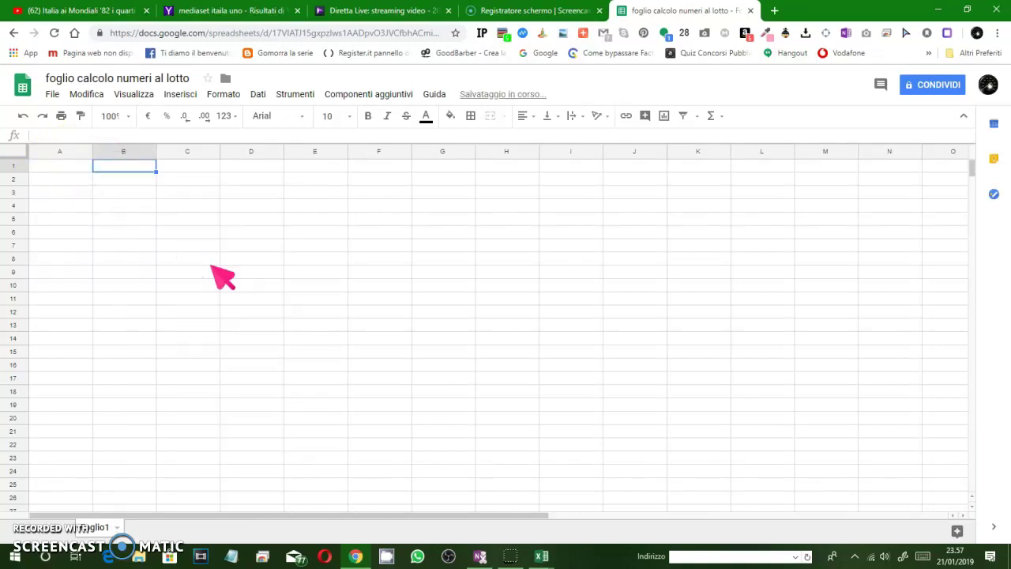
# Fill column C with yellow and paste the copied YouTube link into it.
pyautogui.click(67, 151)
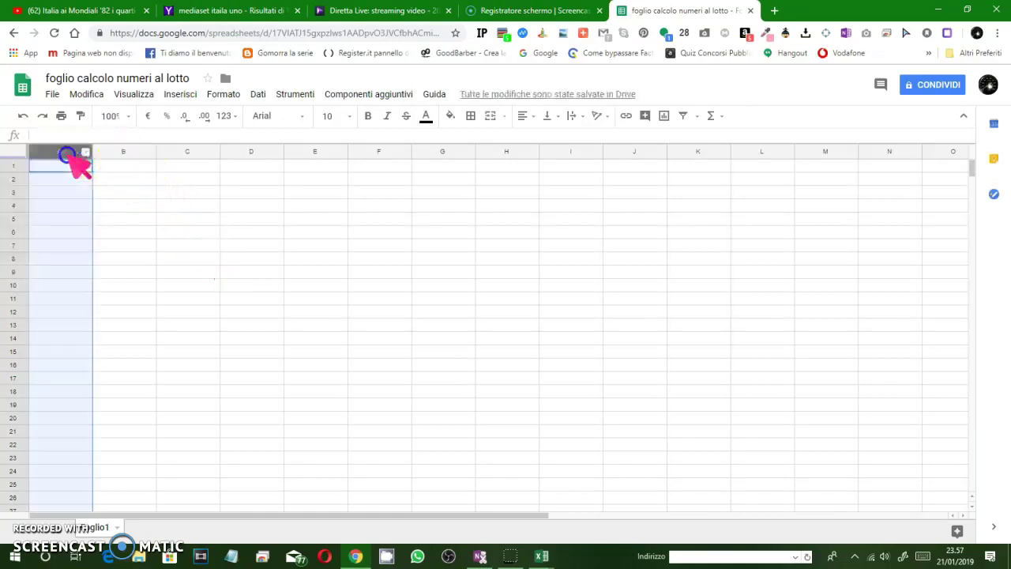
pyautogui.moveTo(65, 152); pyautogui.dragTo(183, 151)
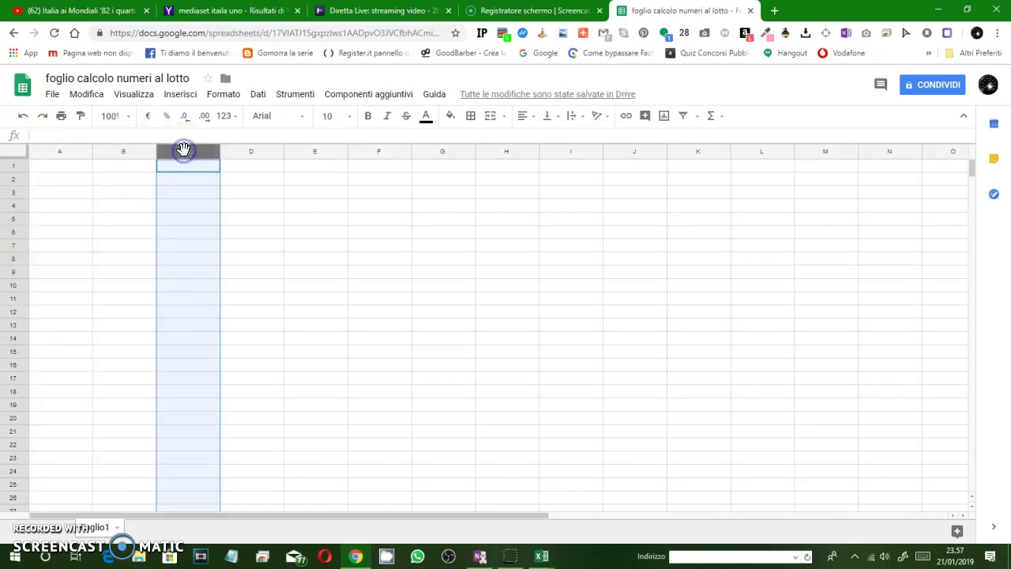
pyautogui.click(450, 115)
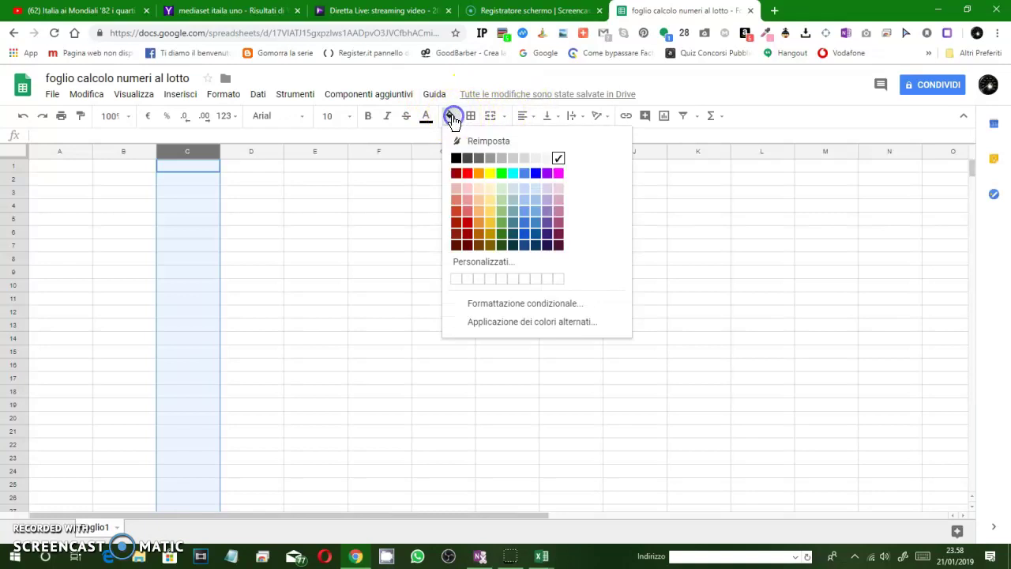
pyautogui.click(491, 174)
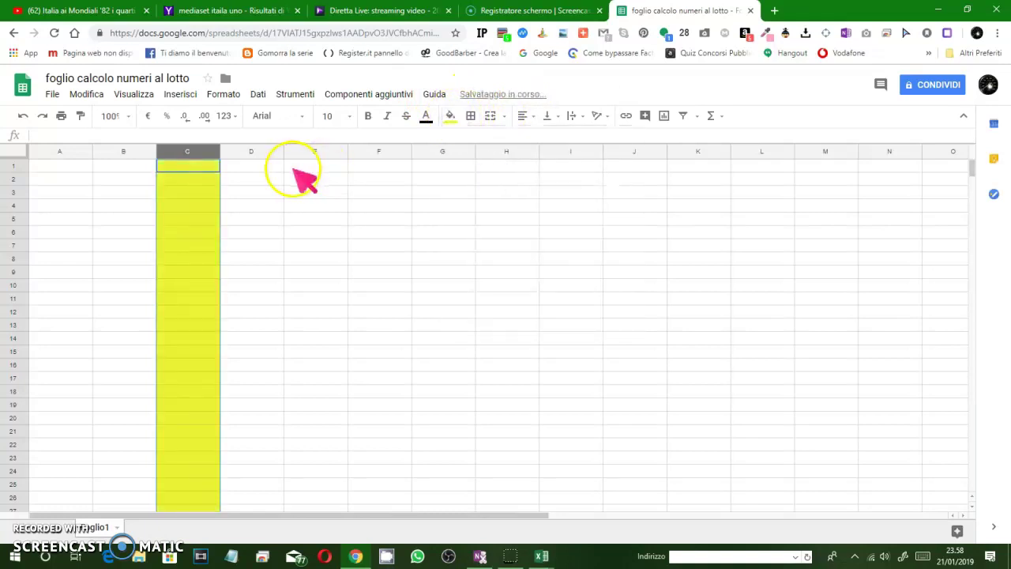
pyautogui.click(267, 171)
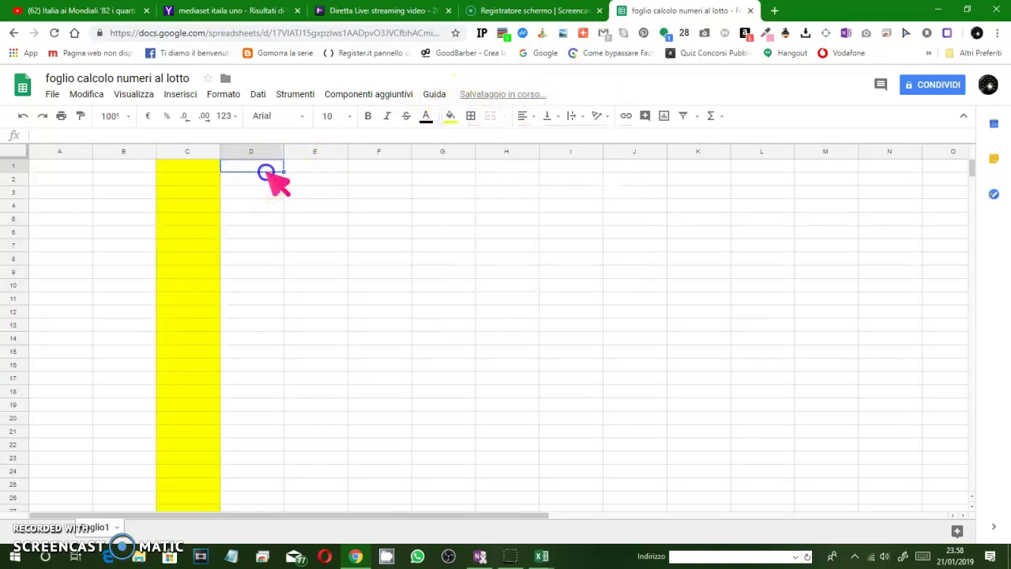
pyautogui.click(213, 153)
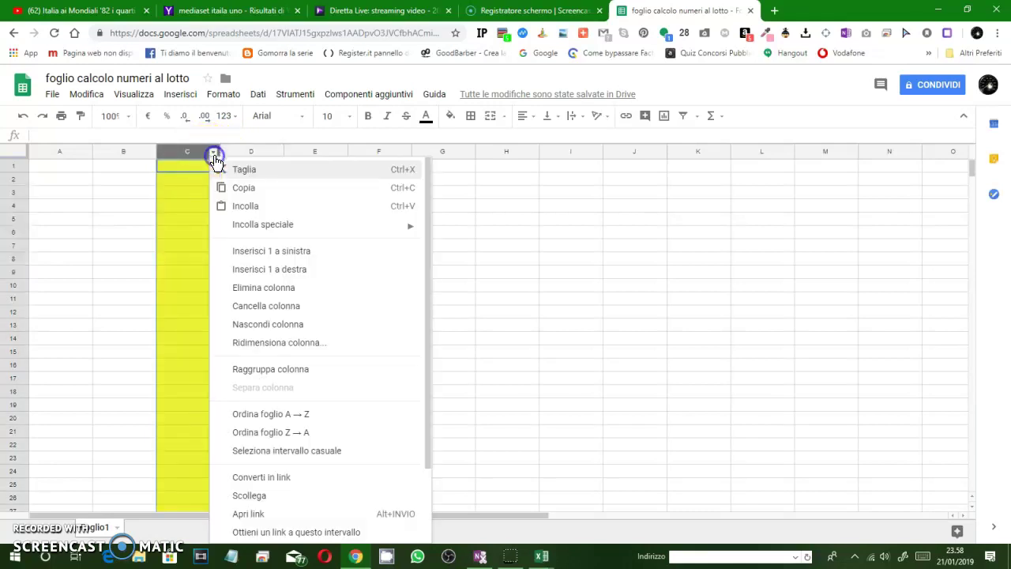
pyautogui.click(257, 207)
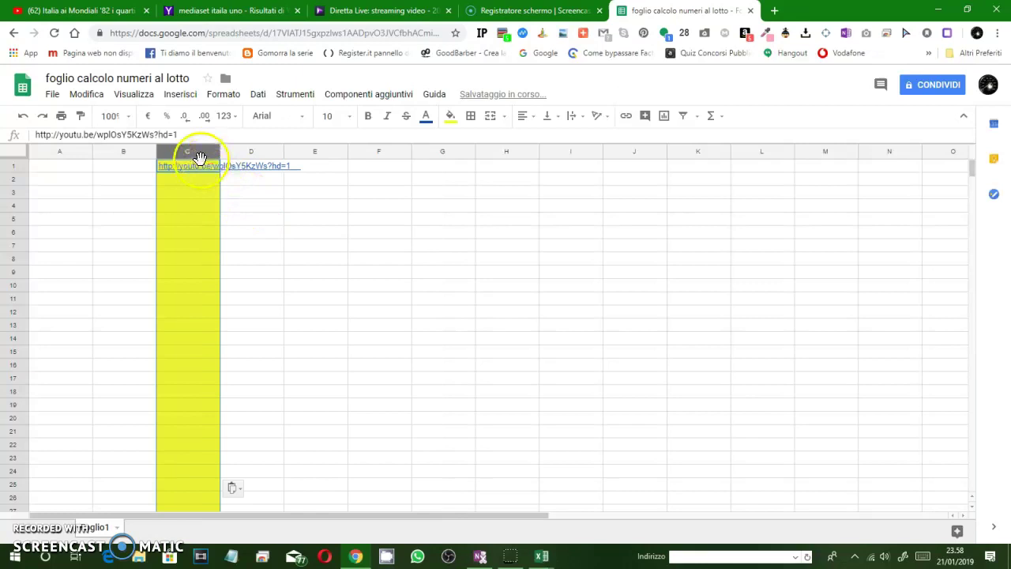
# Begin a formula in cell E2 with "=calcolare" followed by the suggested CASUALE.TRA function.
pyautogui.click(341, 180)
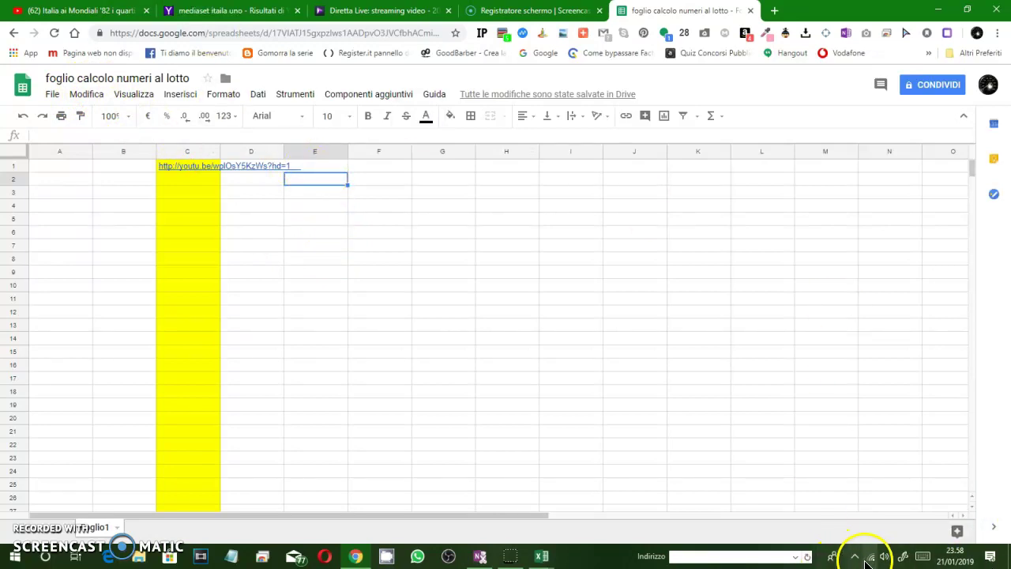
pyautogui.click(924, 556)
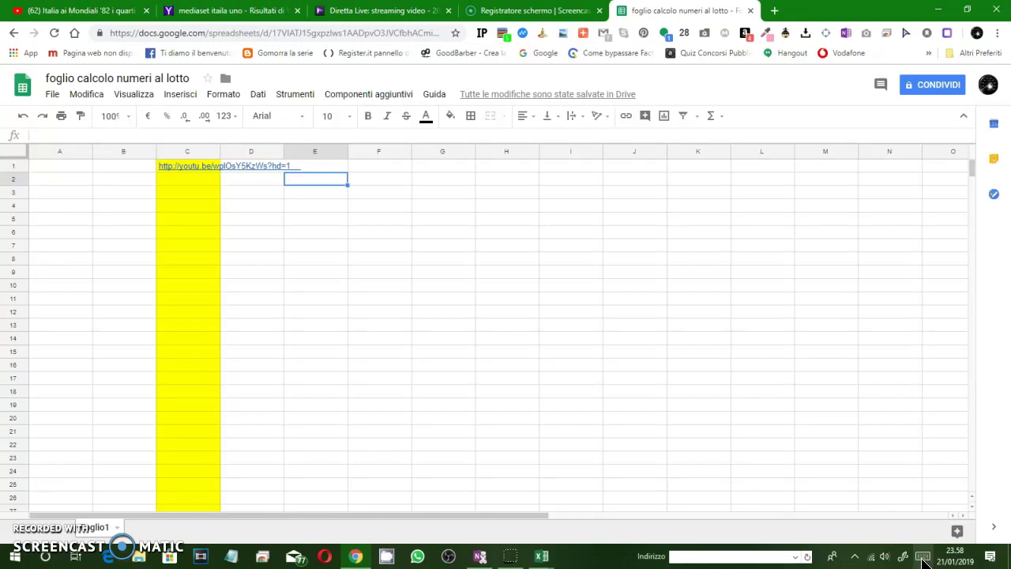
pyautogui.click(924, 556)
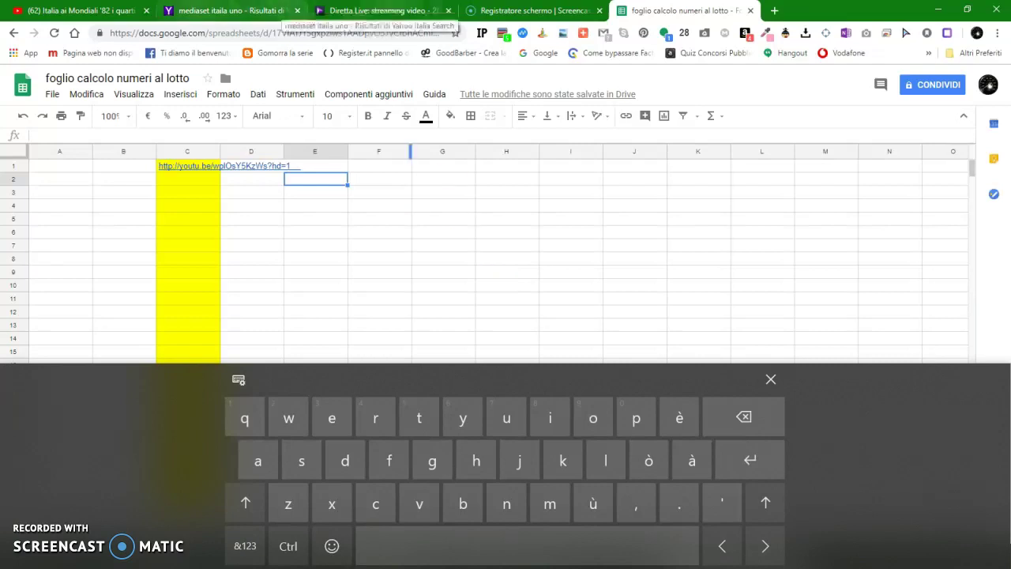
pyautogui.write('=')
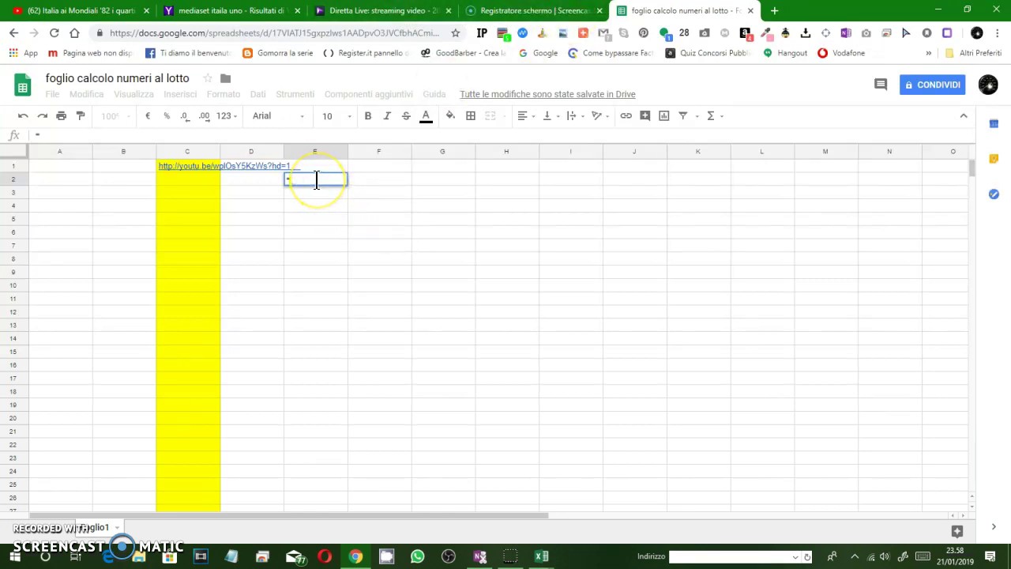
pyautogui.write('calcolare')
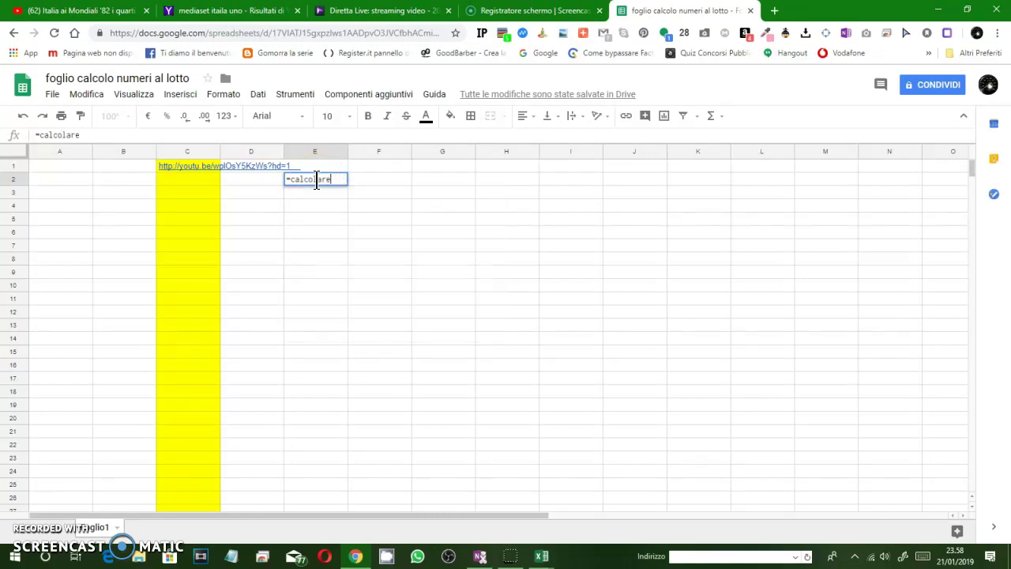
pyautogui.write('tt')
pyautogui.press('BackSpace')
pyautogui.press('BackSpace')
pyautogui.write('tr')
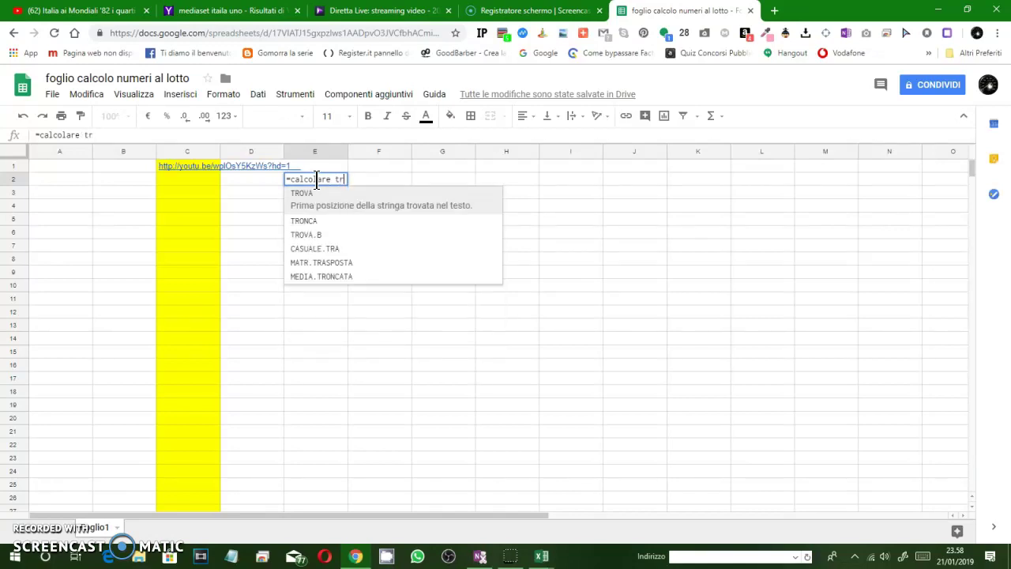
pyautogui.write('a.')
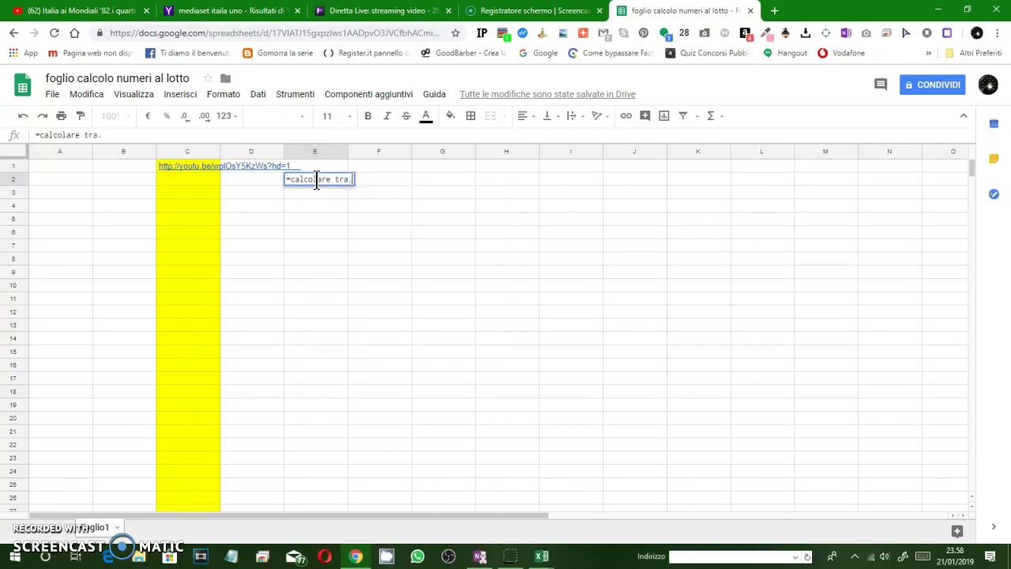
pyautogui.press('BackSpace')
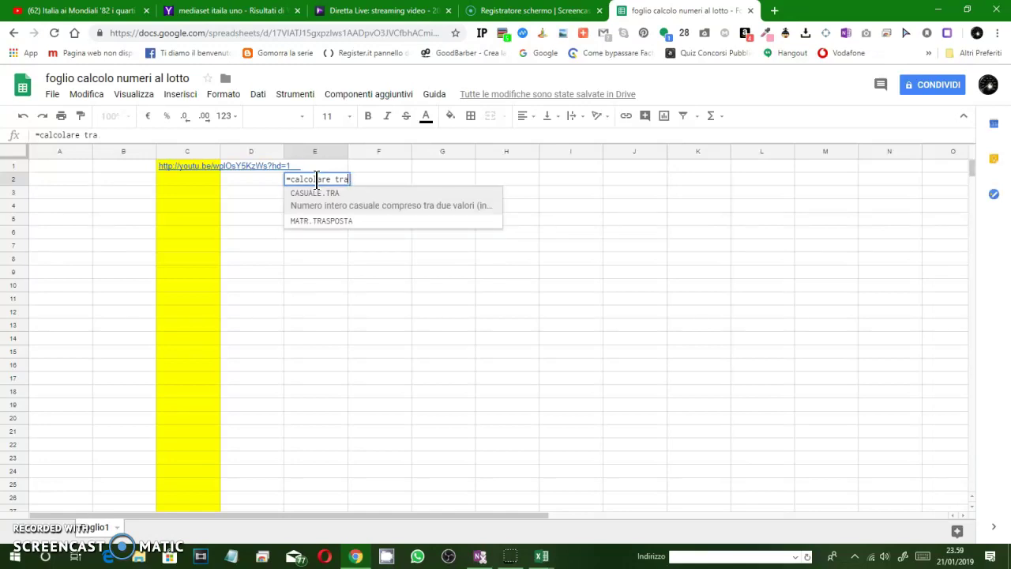
pyautogui.click(344, 199)
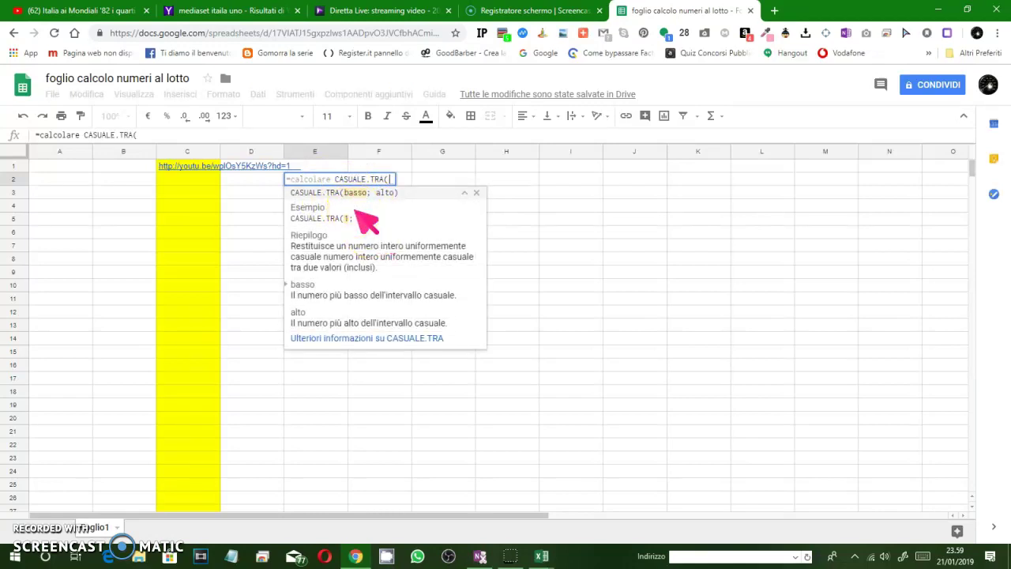
# Enter 1 as the lowest value of CASUALE.TRA and commit the formula in cell E2.
pyautogui.write('1')
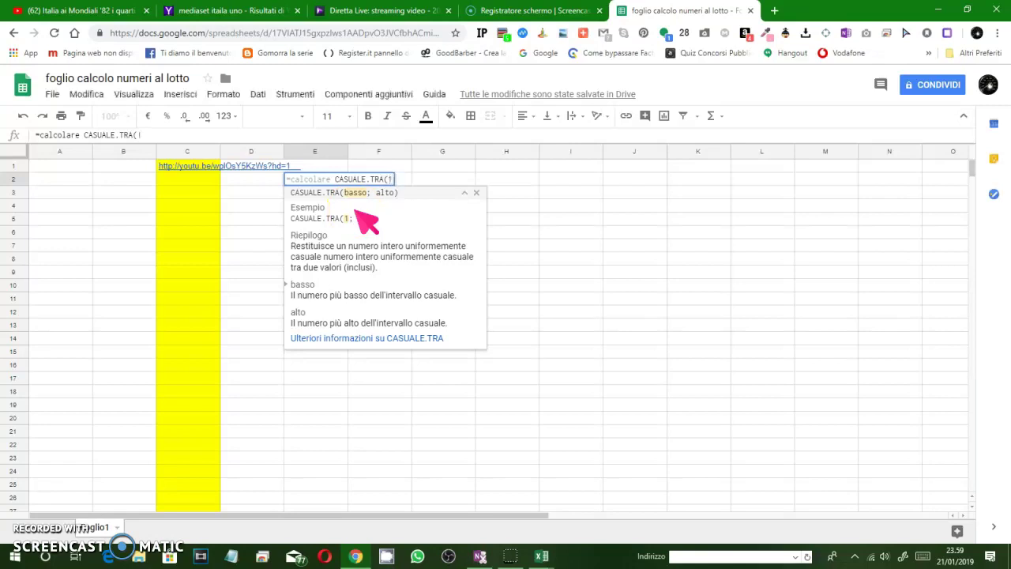
pyautogui.click(382, 193)
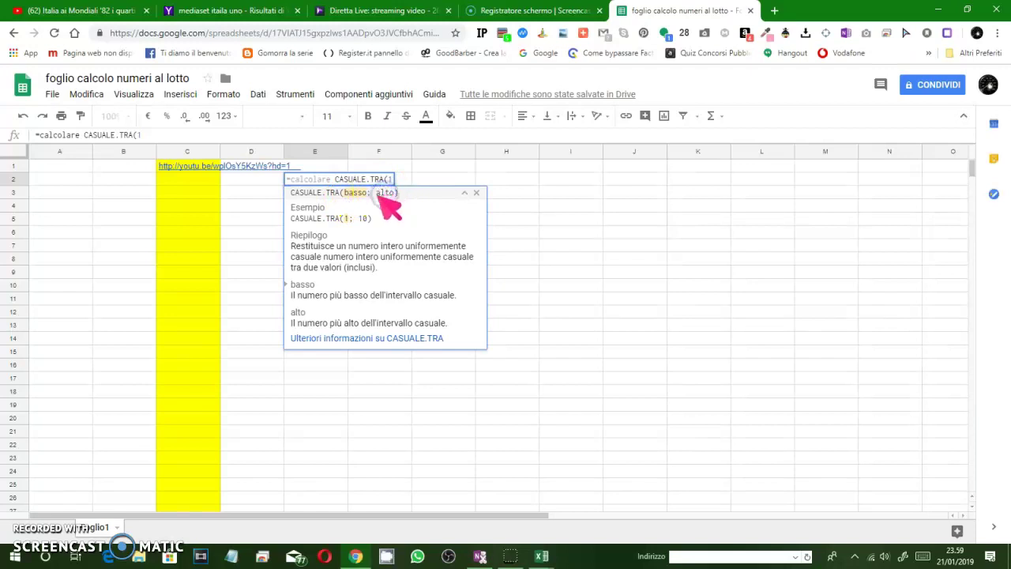
pyautogui.click(390, 184)
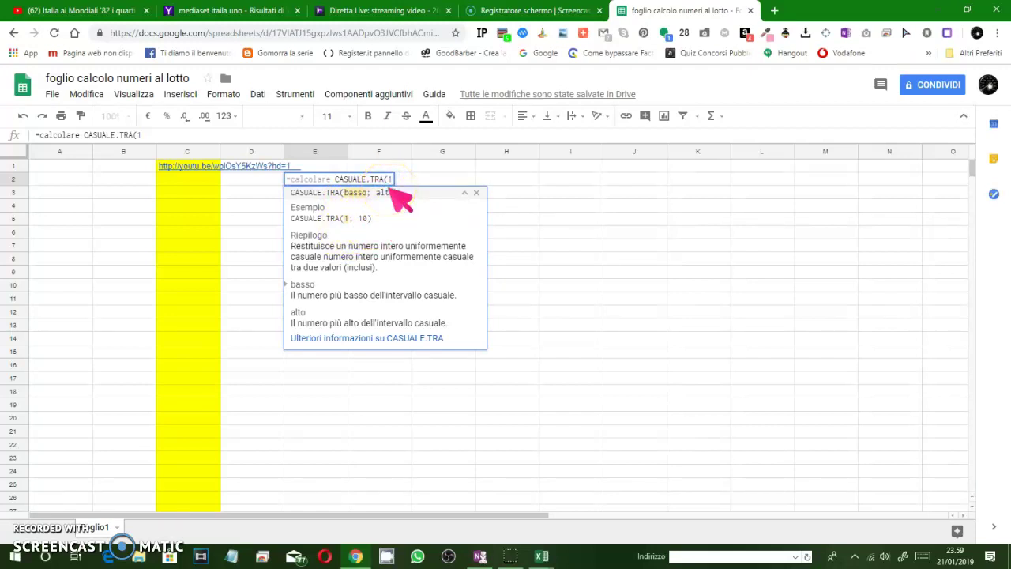
pyautogui.click(387, 179)
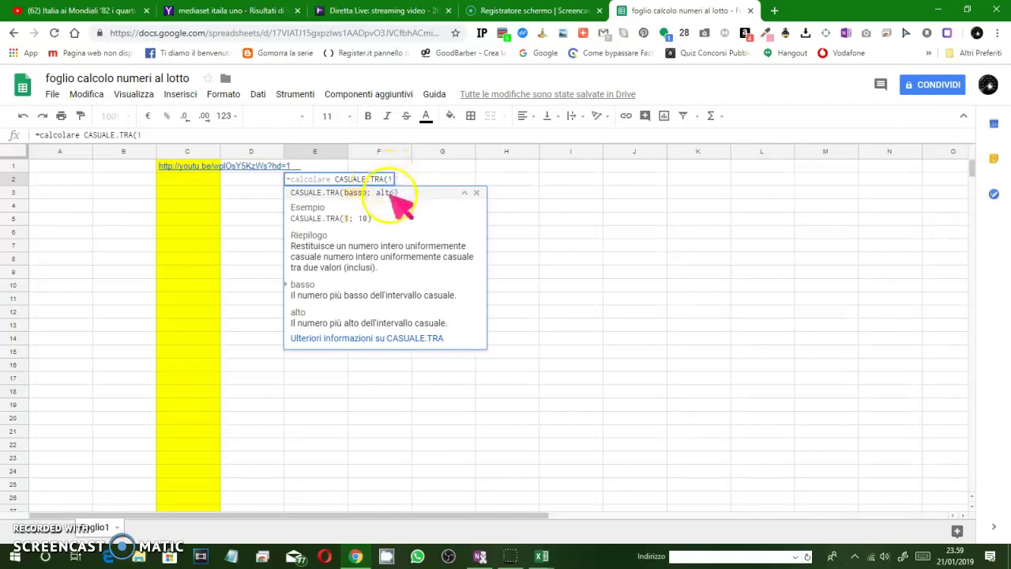
pyautogui.click(362, 192)
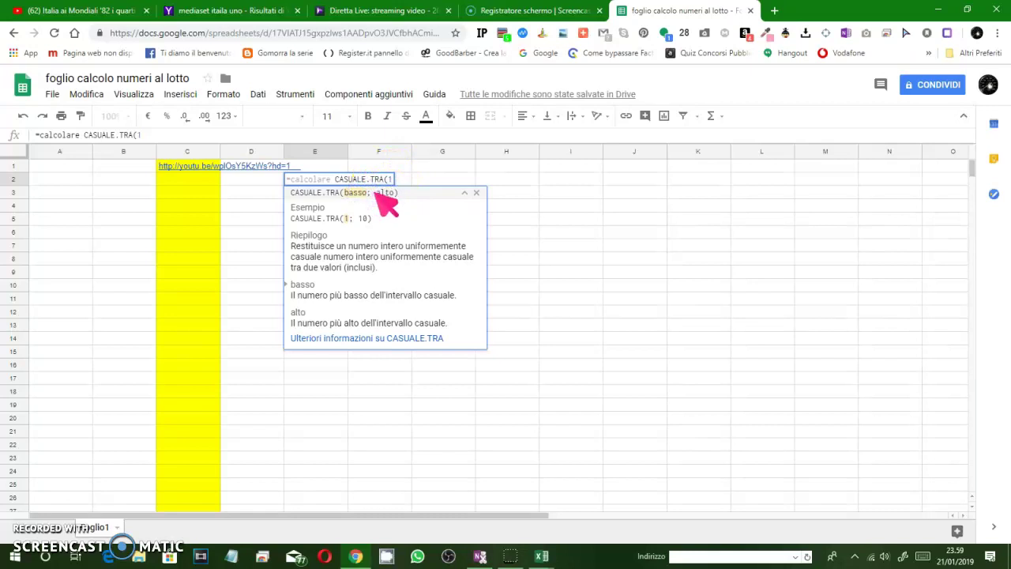
pyautogui.click(568, 192)
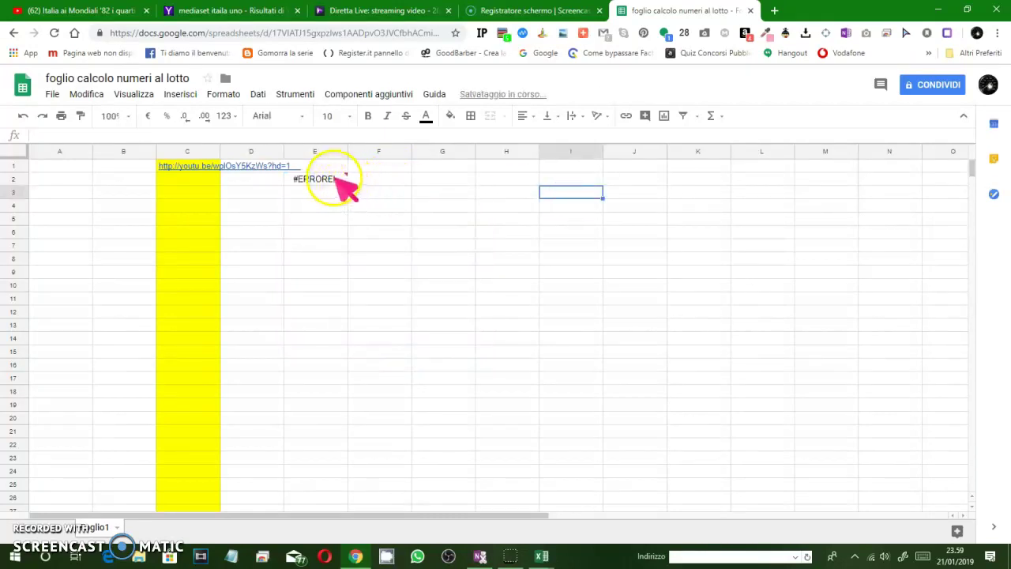
# Extend the CASUALE.TRA arguments in cell E2 to 1:90 and commit the formula.
pyautogui.click(336, 180)
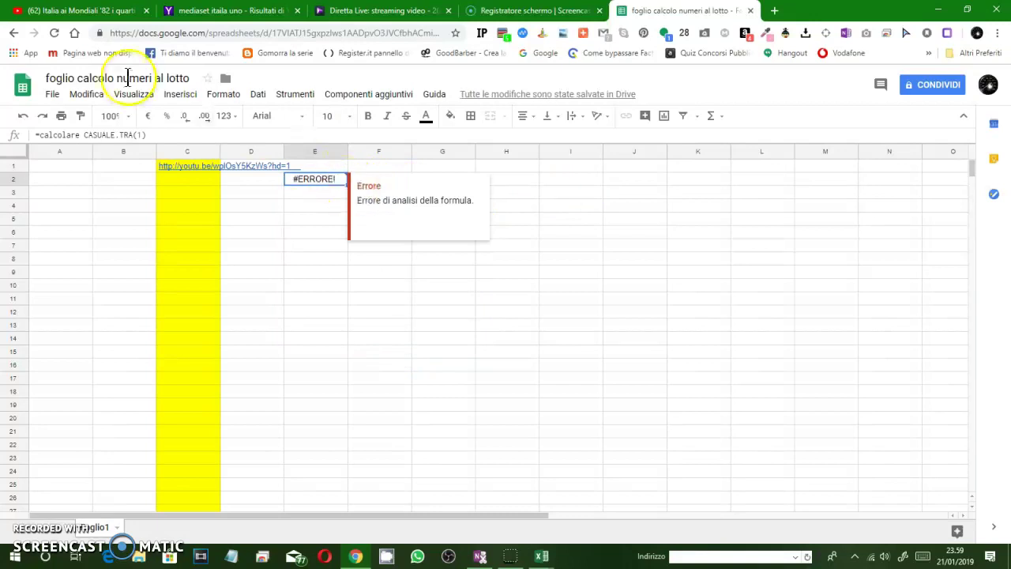
pyautogui.click(143, 135)
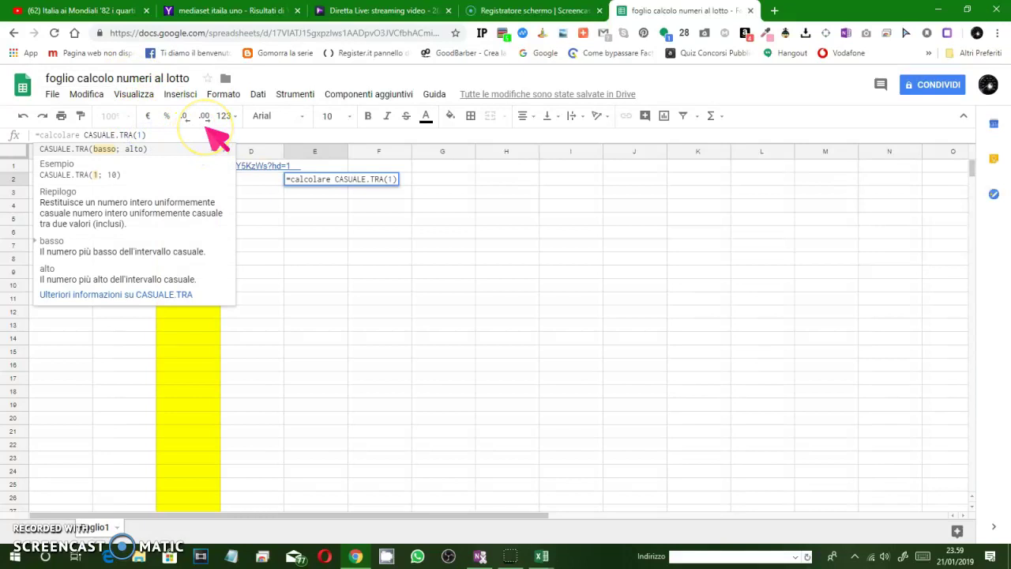
pyautogui.write(':')
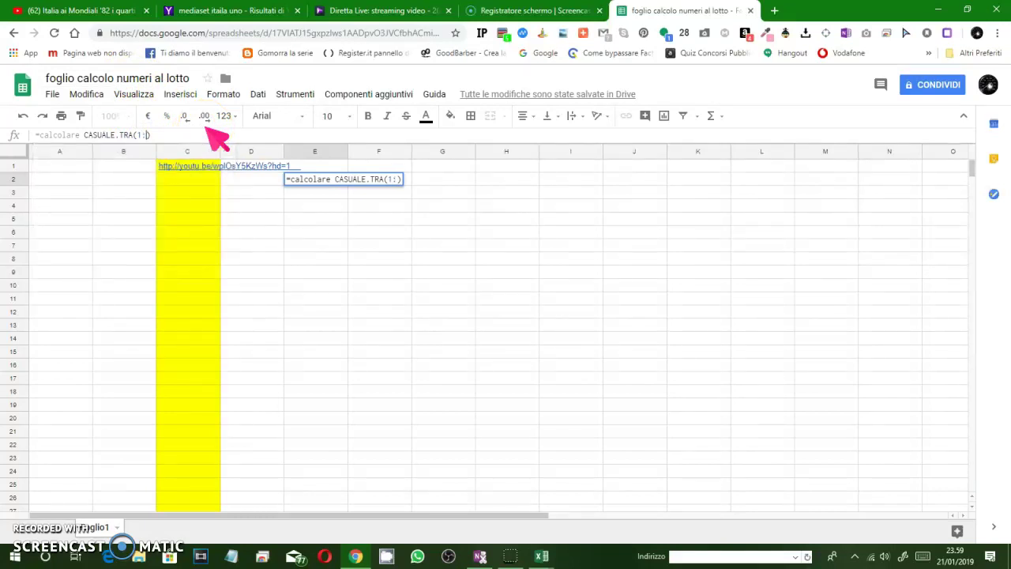
pyautogui.write('90')
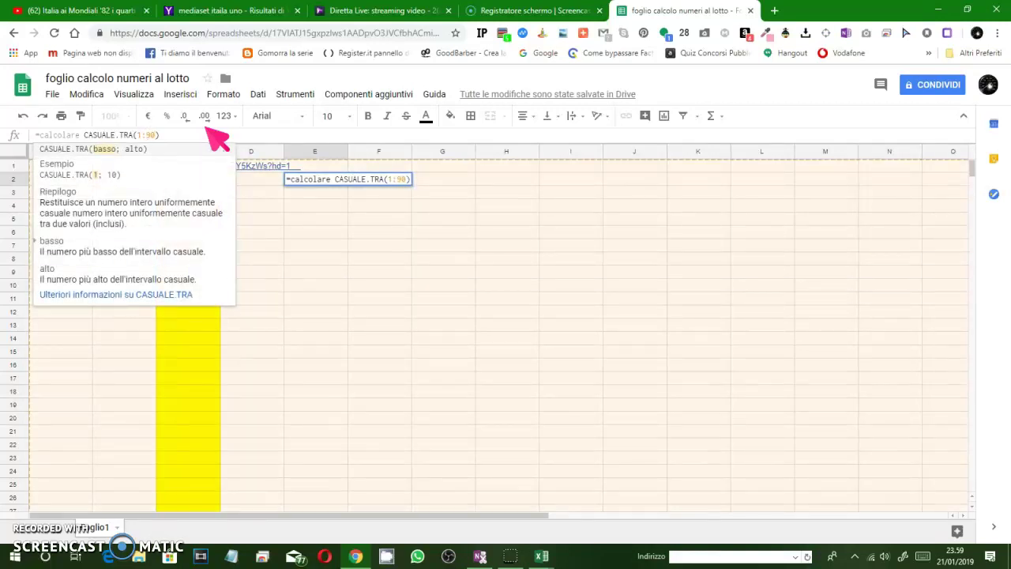
pyautogui.press('Return')
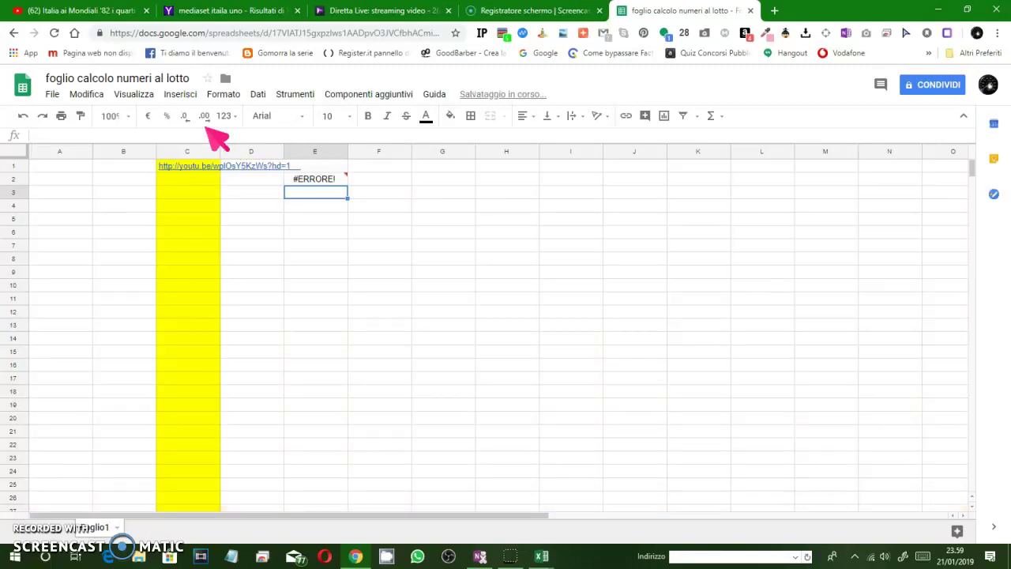
# Replace the colon between 1 and 90 in cell E2's formula with a semicolon and commit it.
pyautogui.click(306, 179)
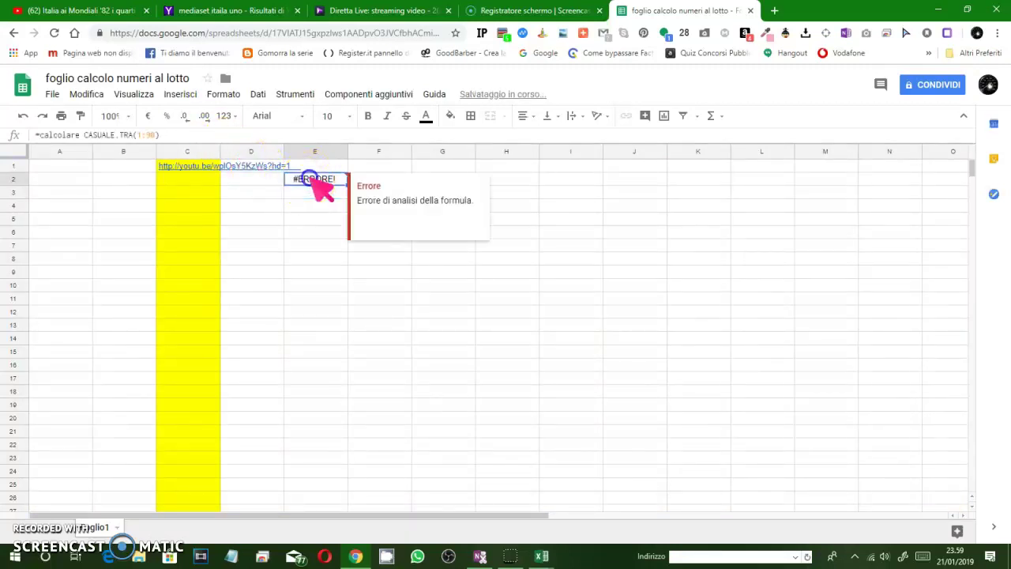
pyautogui.click(150, 135)
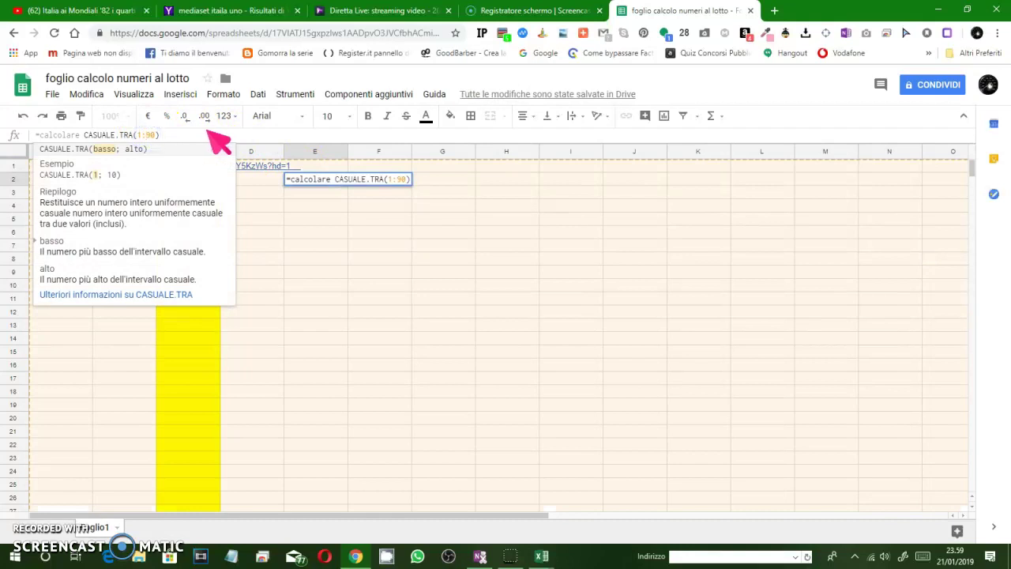
pyautogui.press('BackSpace')
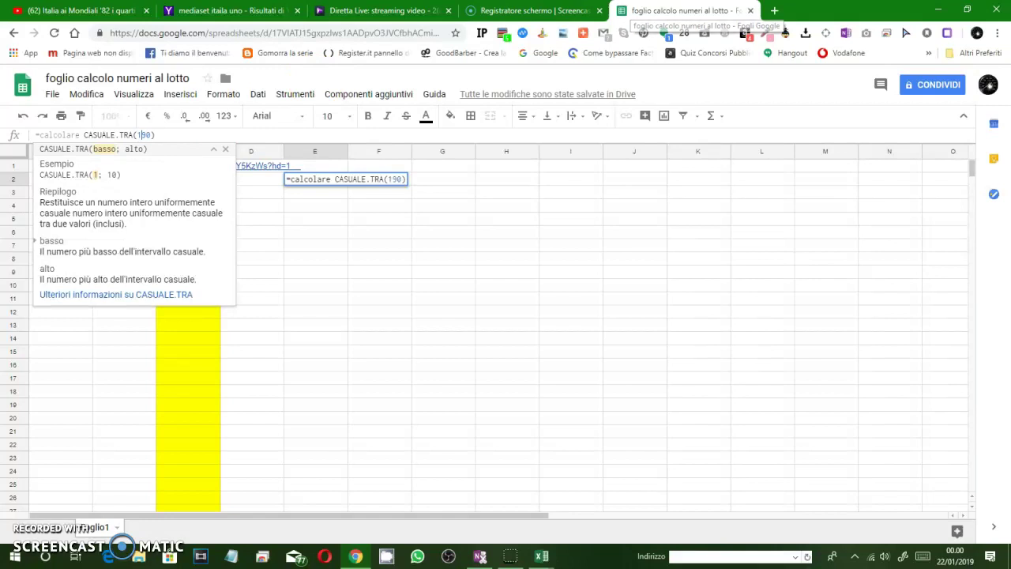
pyautogui.write(';')
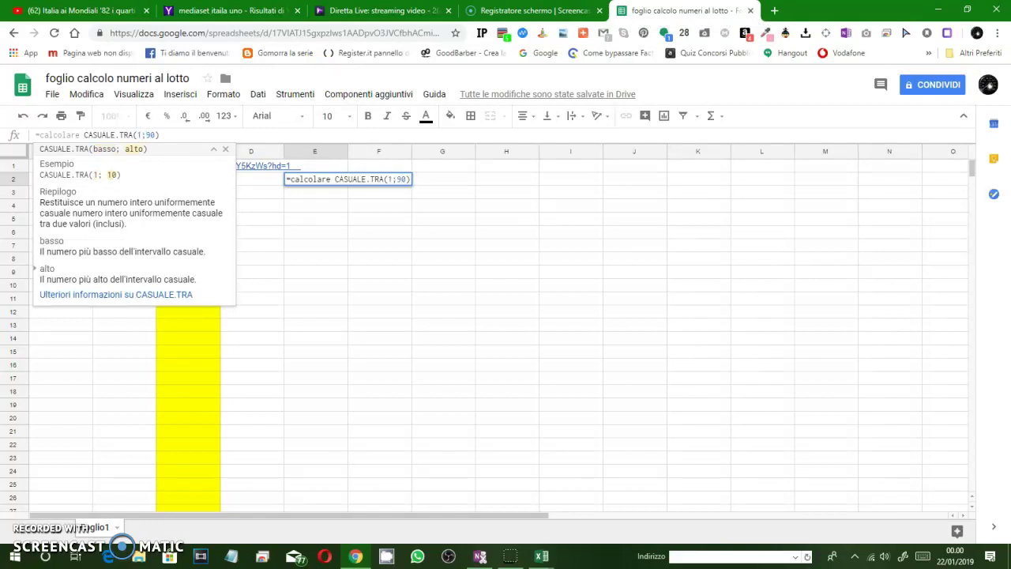
pyautogui.press('Return')
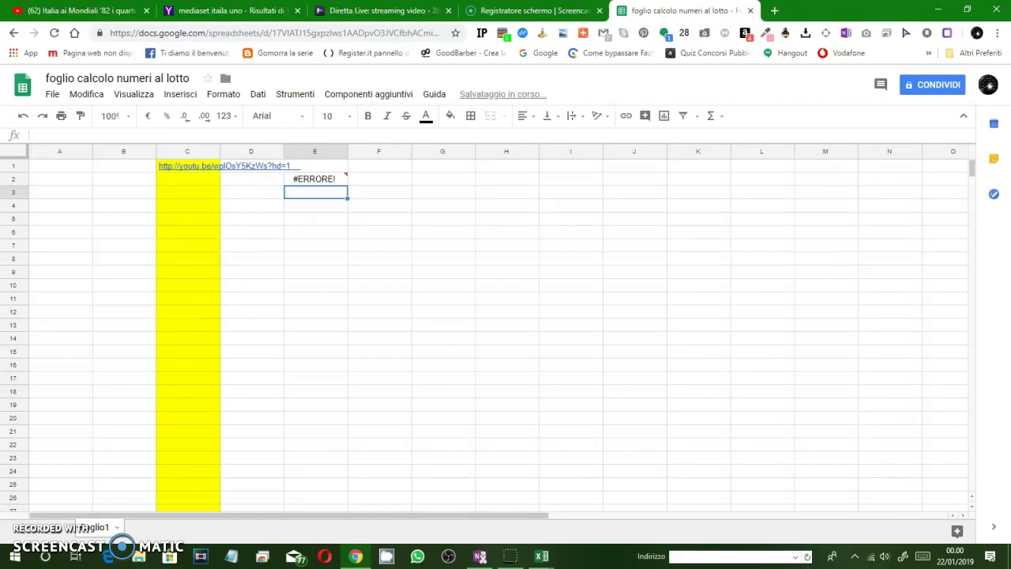
# Remove the word "calcolare" from the formula in cell E2, leaving = CASUALE.TRA(1;90).
pyautogui.click(315, 180)
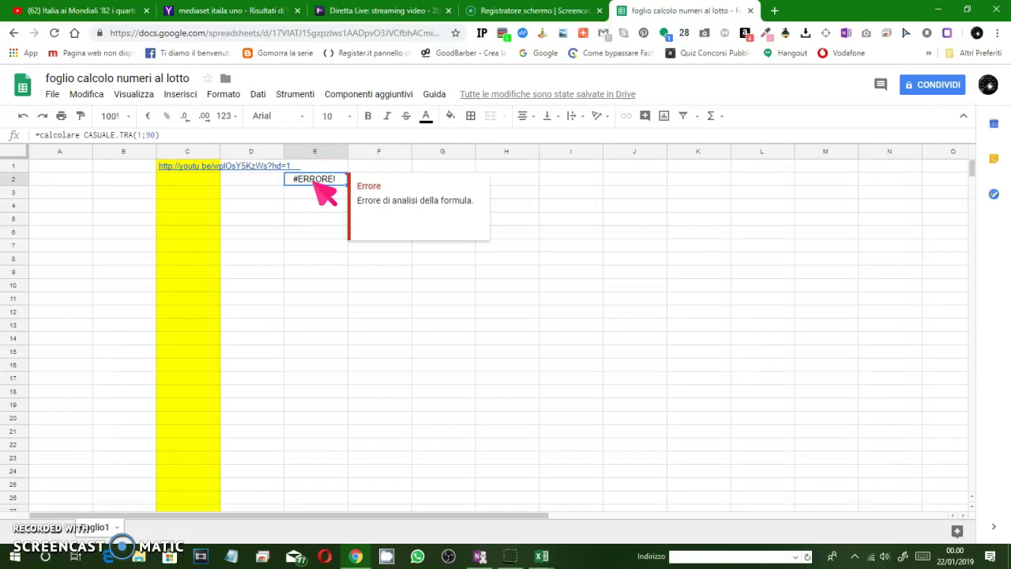
pyautogui.click(80, 135)
pyautogui.press('BackSpace')
pyautogui.press('BackSpace')
pyautogui.press('BackSpace')
pyautogui.press('BackSpace')
pyautogui.press('BackSpace')
pyautogui.press('BackSpace')
pyautogui.press('BackSpace')
pyautogui.press('BackSpace')
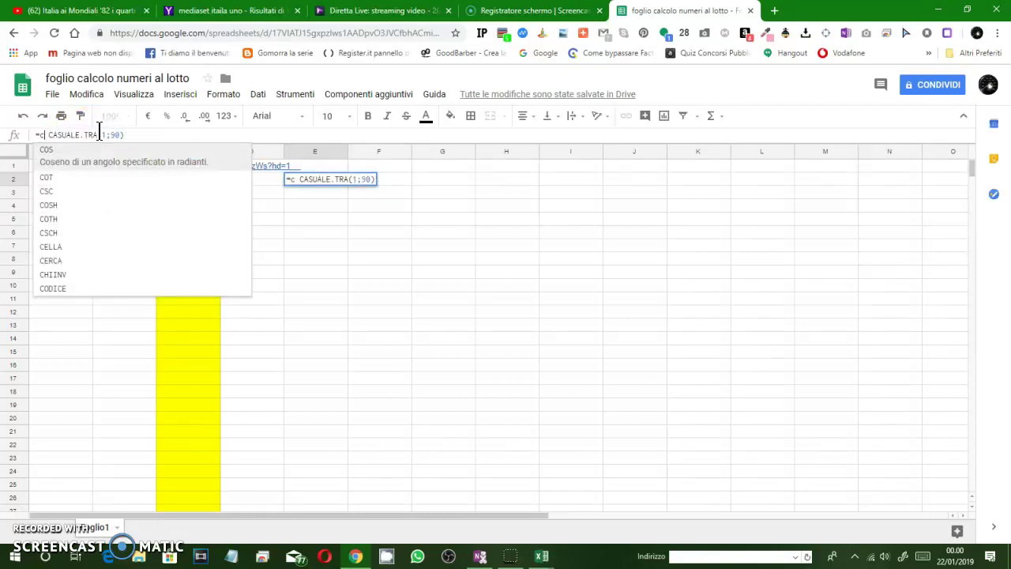
pyautogui.press('BackSpace')
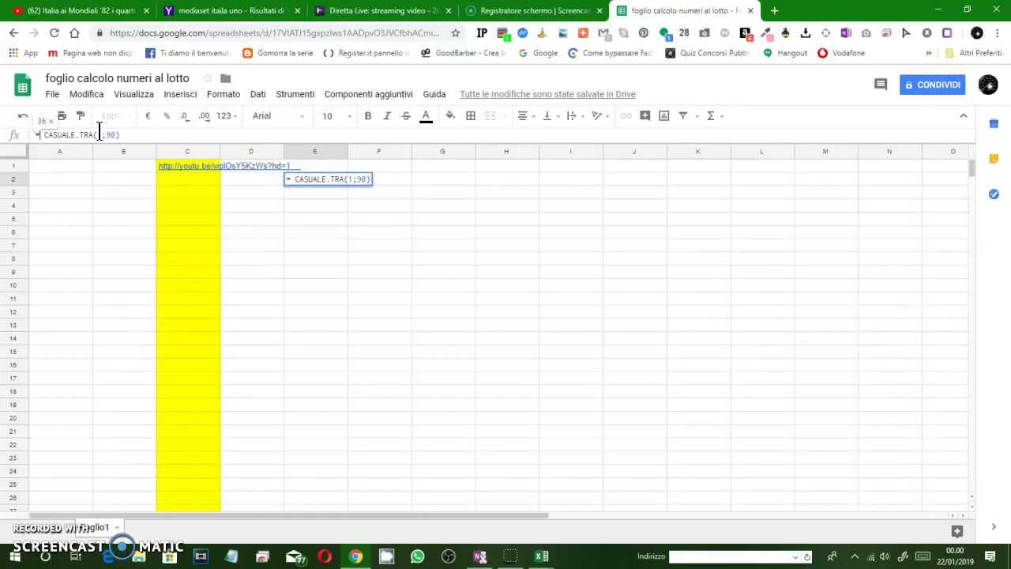
pyautogui.press('Return')
# Enter the formula =CASUALE.TRA(1;90) in cell E28, using the suggested function.
pyautogui.scroll(-8, 111, 142)
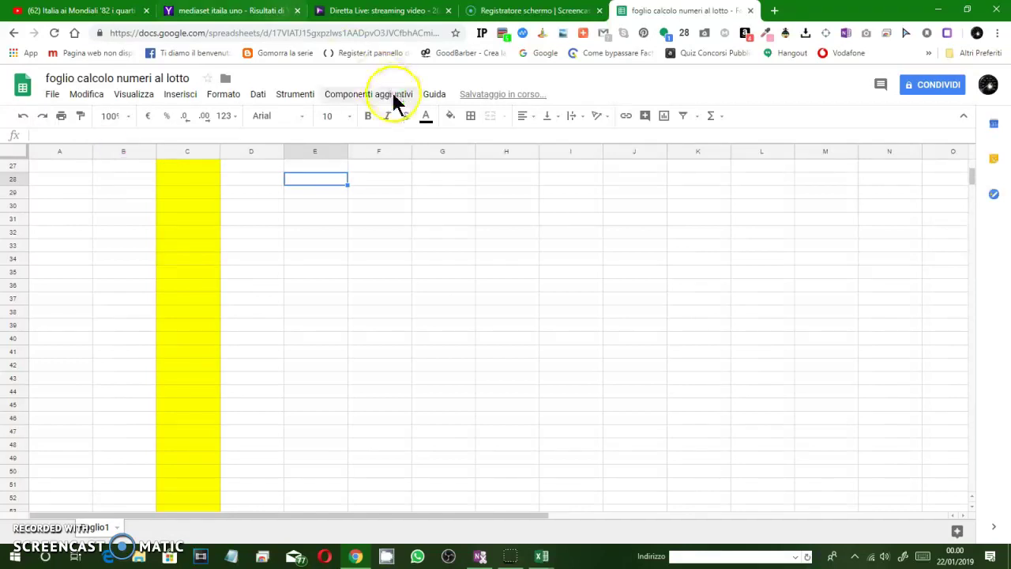
pyautogui.click(312, 182)
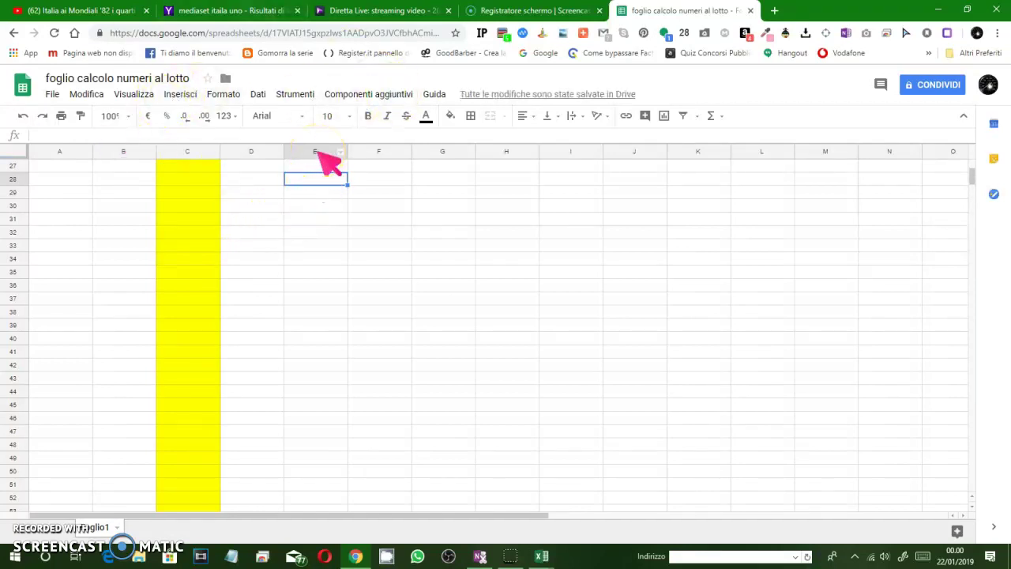
pyautogui.write('=')
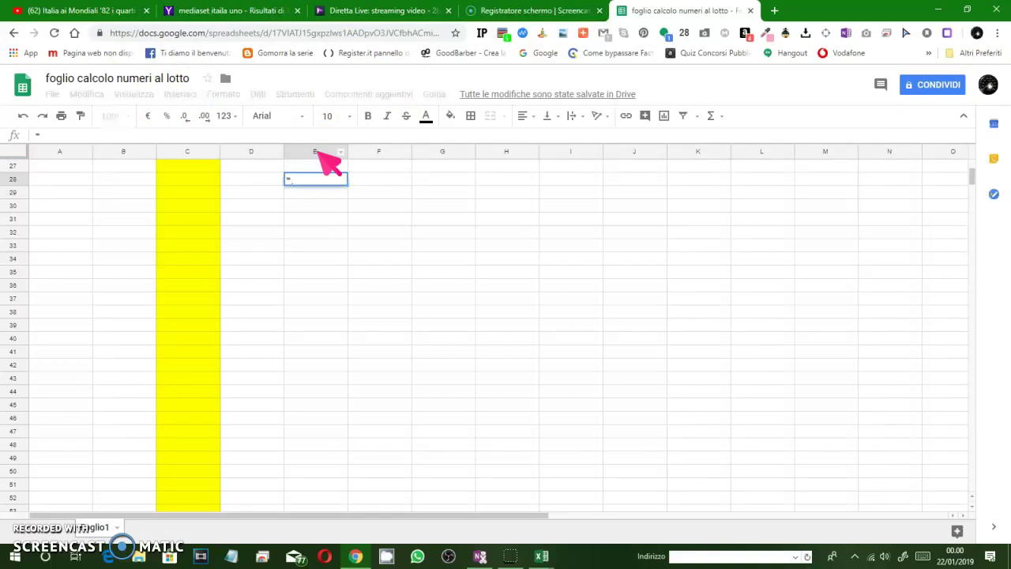
pyautogui.write('ca')
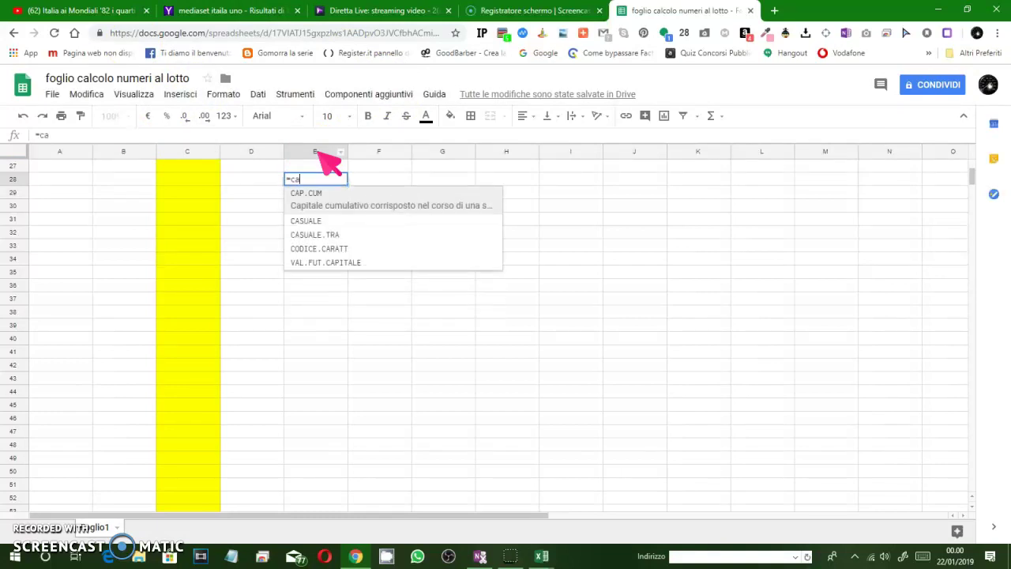
pyautogui.write('sual')
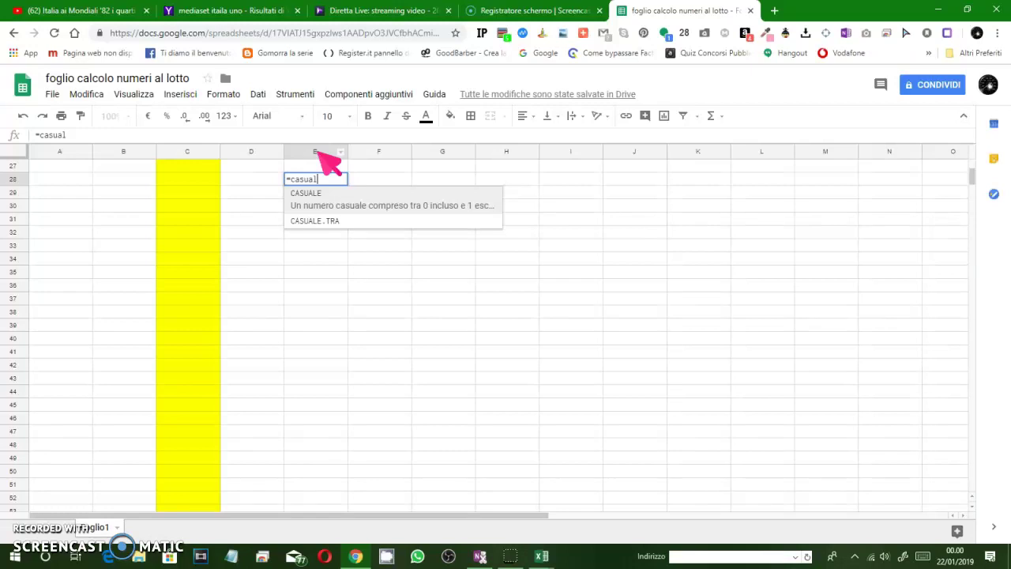
pyautogui.write('e.tra')
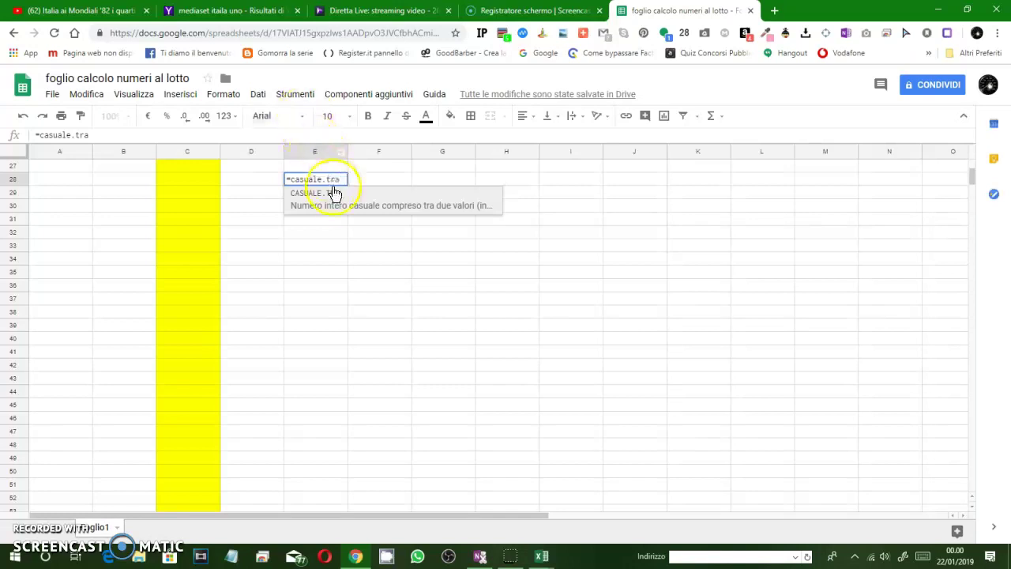
pyautogui.click(327, 194)
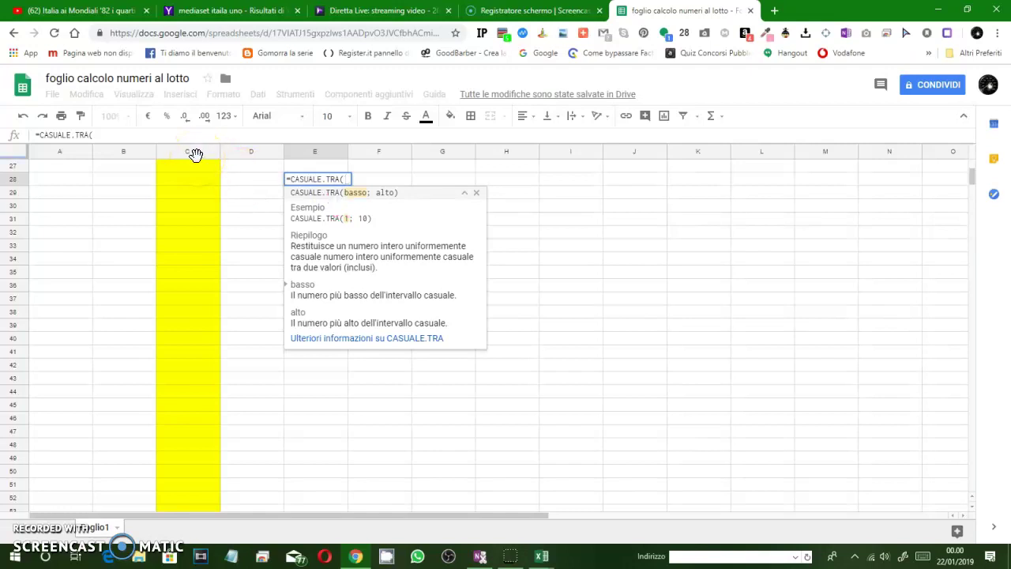
pyautogui.write('1')
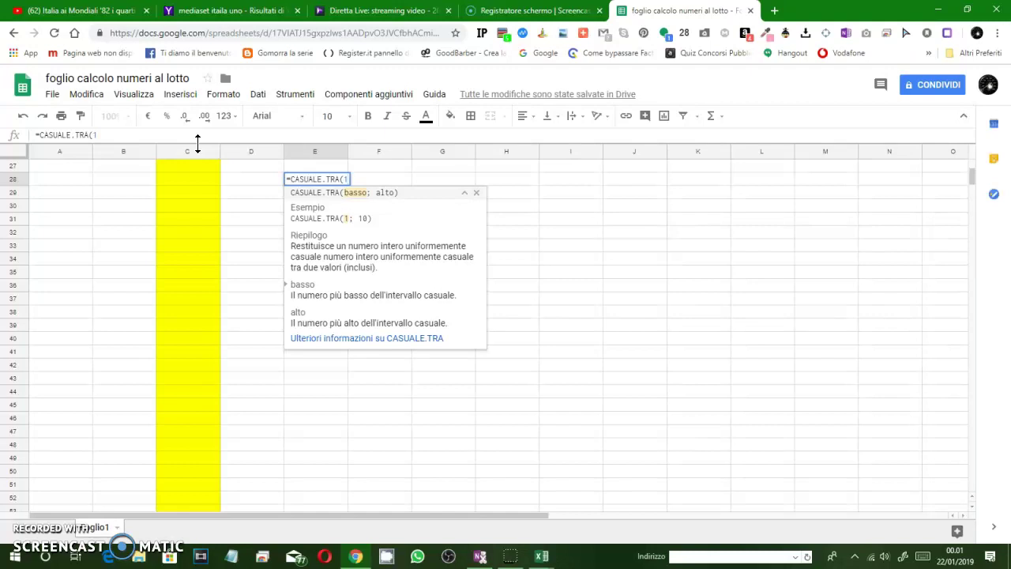
pyautogui.write('; ')
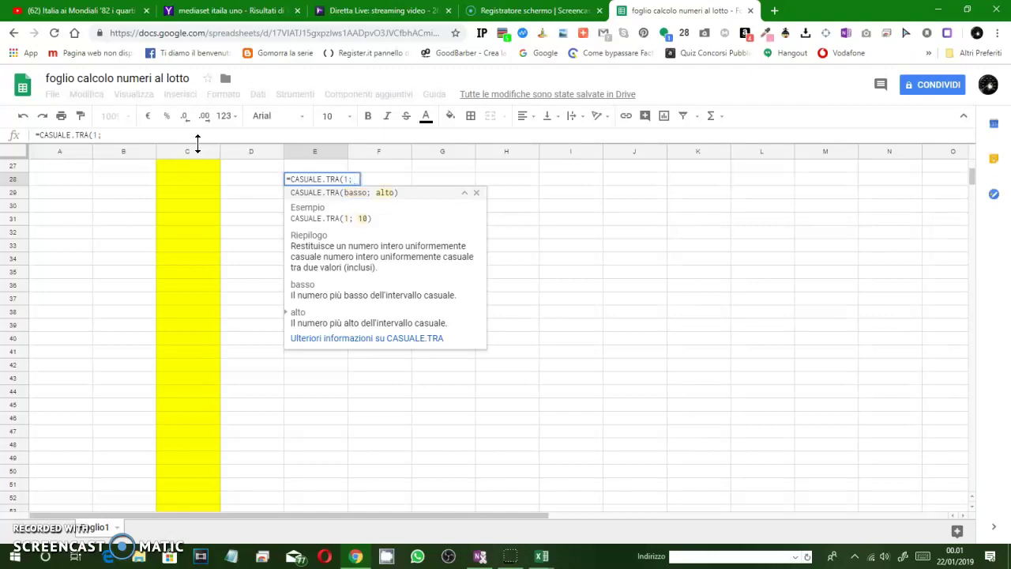
pyautogui.write('90')
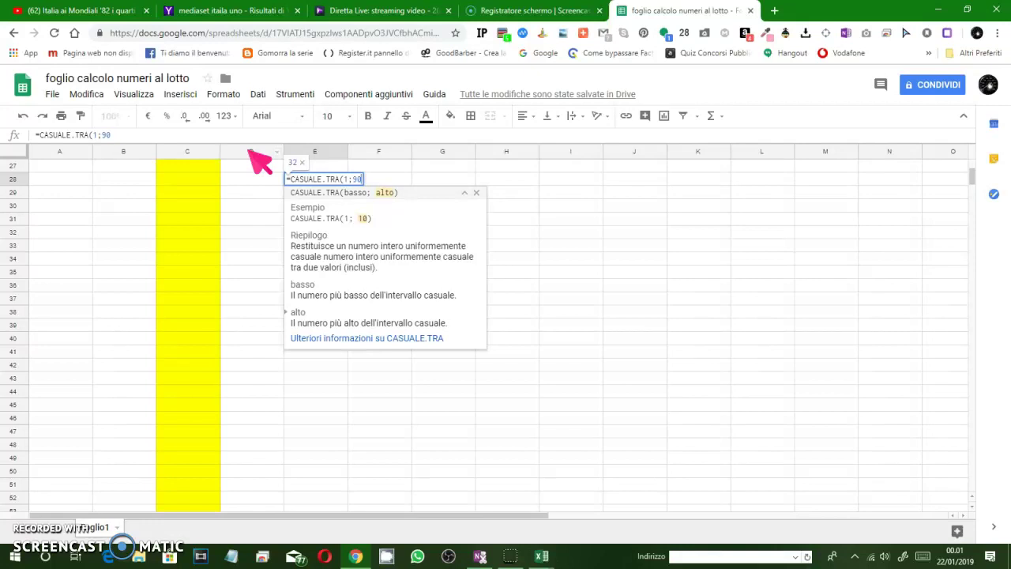
pyautogui.write(')')
pyautogui.press('Return')
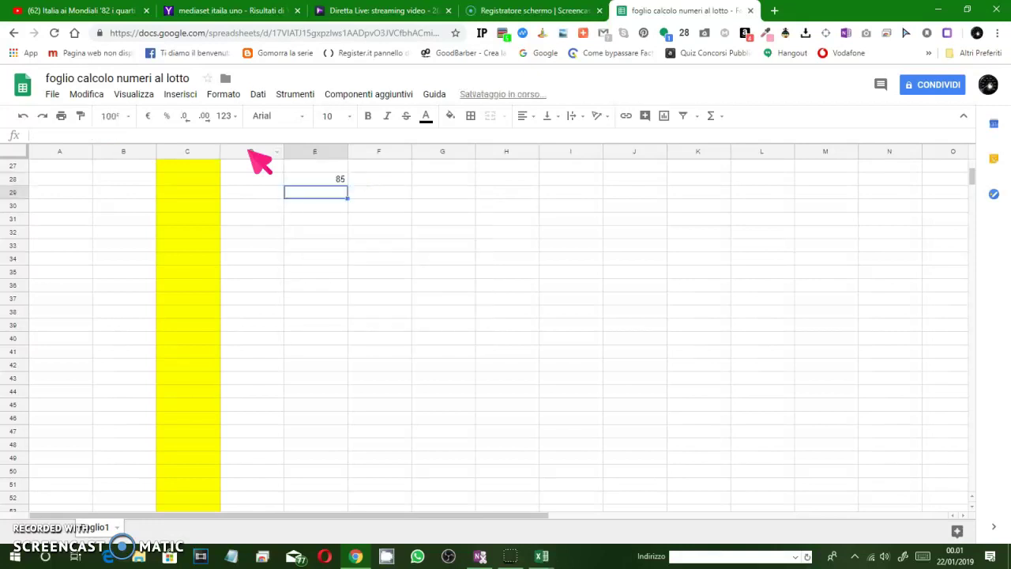
# Fill the random-number formula from cell E28 down to E39.
pyautogui.click(332, 178)
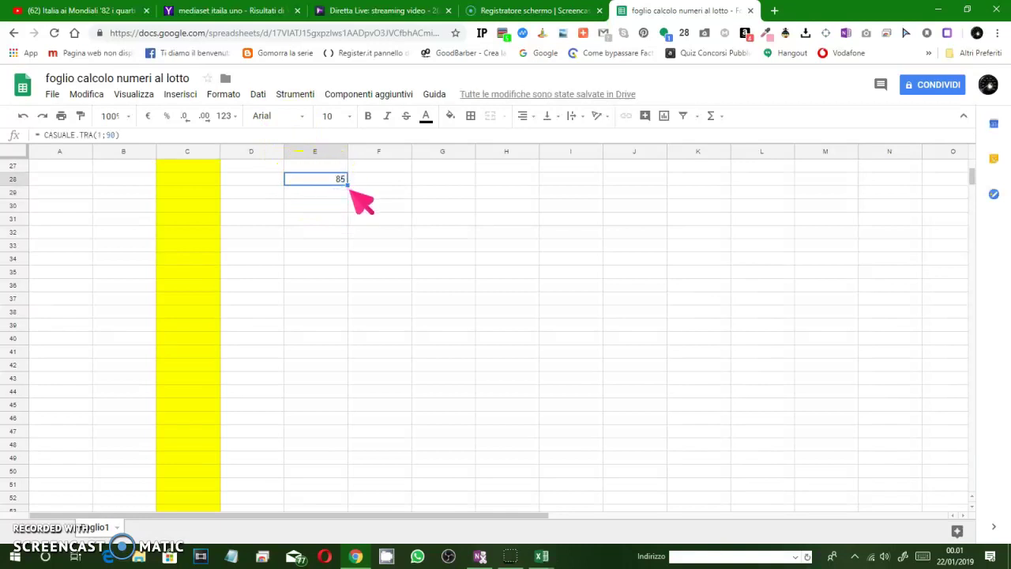
pyautogui.moveTo(346, 185); pyautogui.dragTo(350, 325)
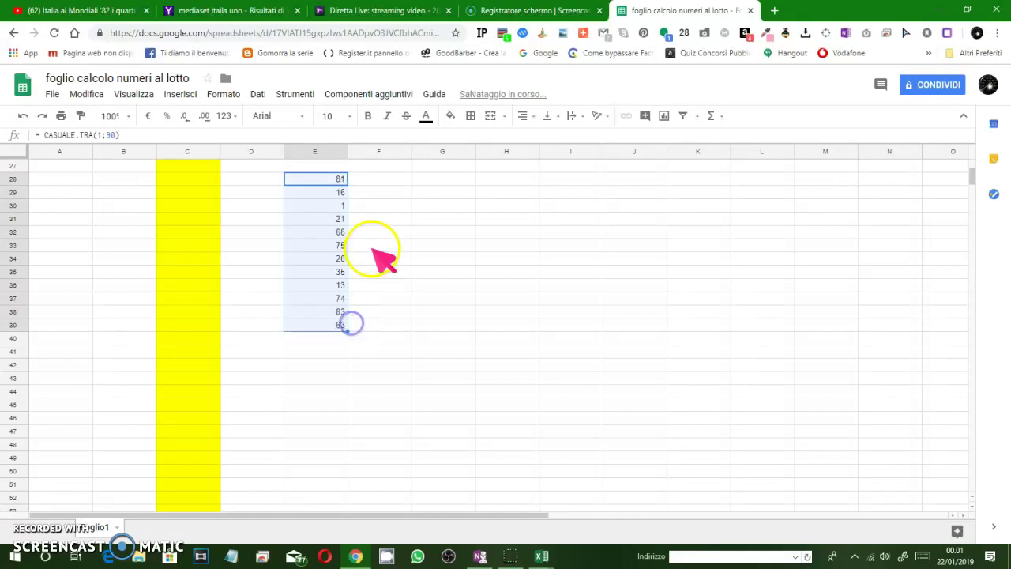
pyautogui.click(410, 236)
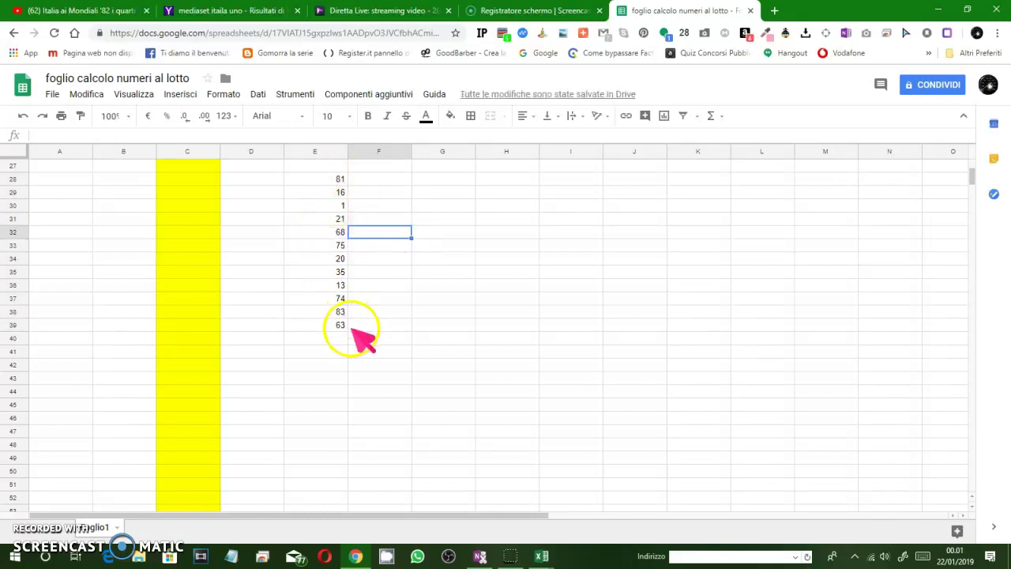
# Fill the random-number formula from cell E28 across to H28.
pyautogui.click(331, 180)
pyautogui.moveTo(348, 185); pyautogui.dragTo(517, 192)
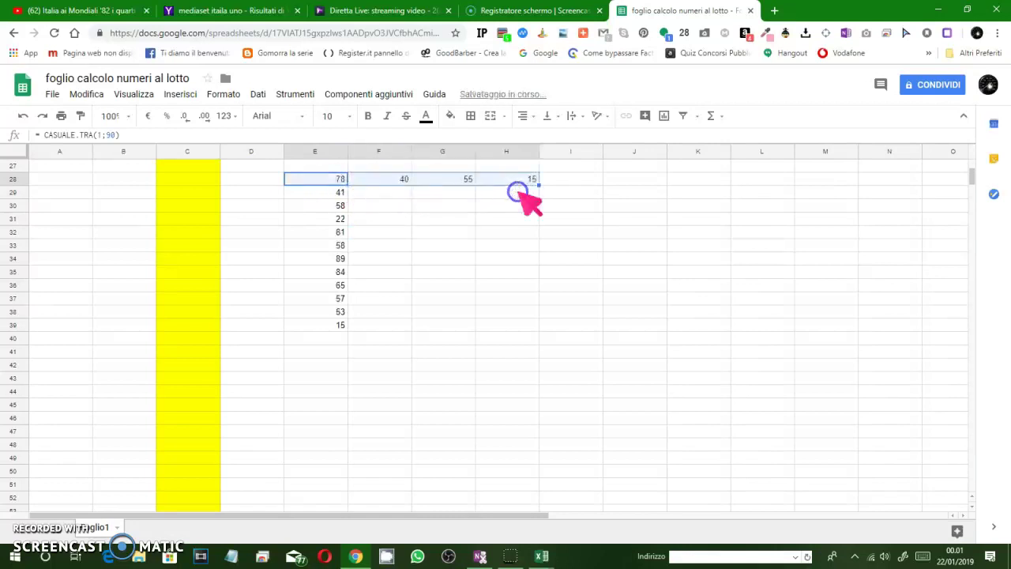
pyautogui.click(497, 217)
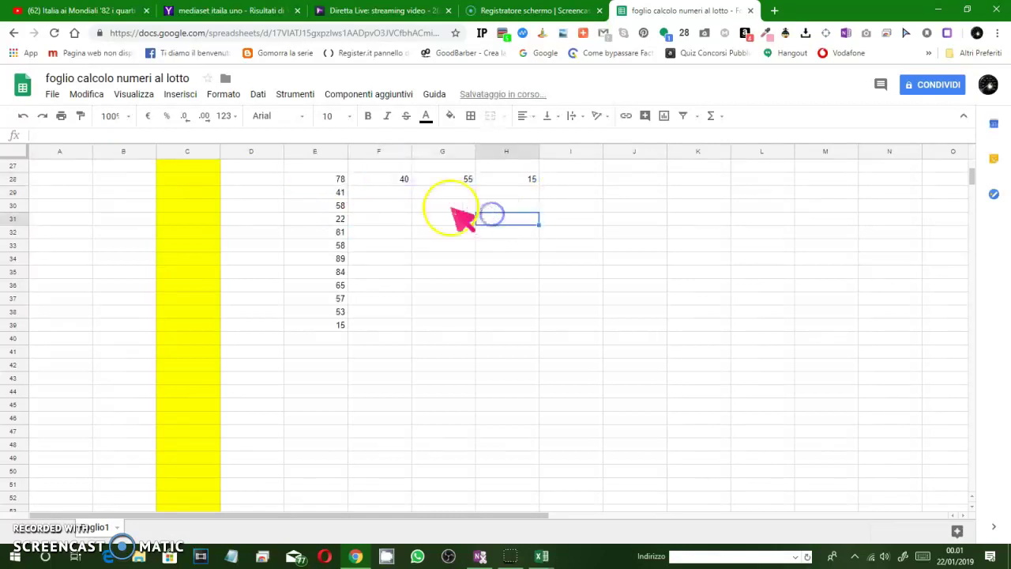
# Copy cell F28 and paste only its value into cell H36.
pyautogui.click(395, 180)
pyautogui.rightClick(395, 180)
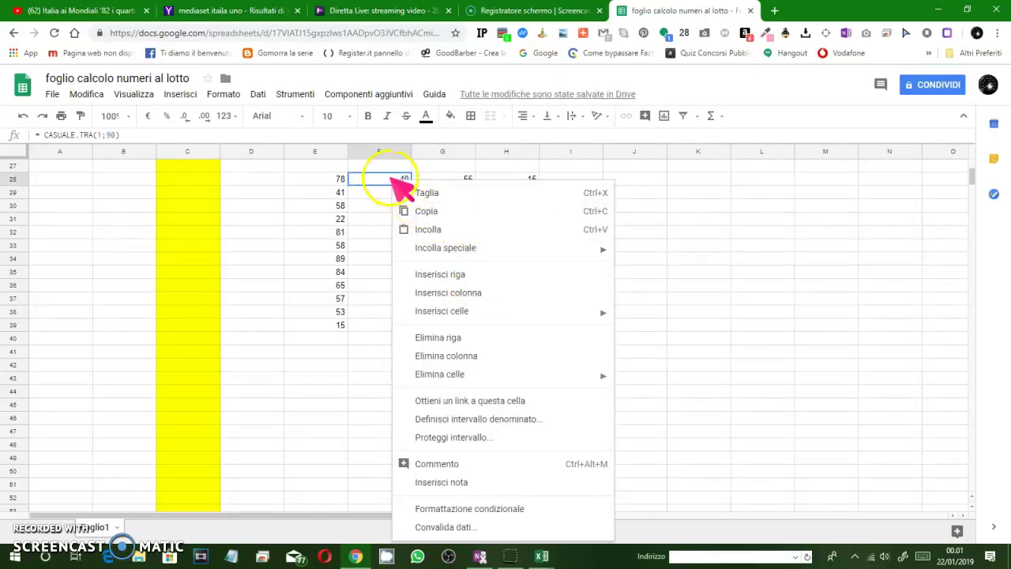
pyautogui.click(424, 213)
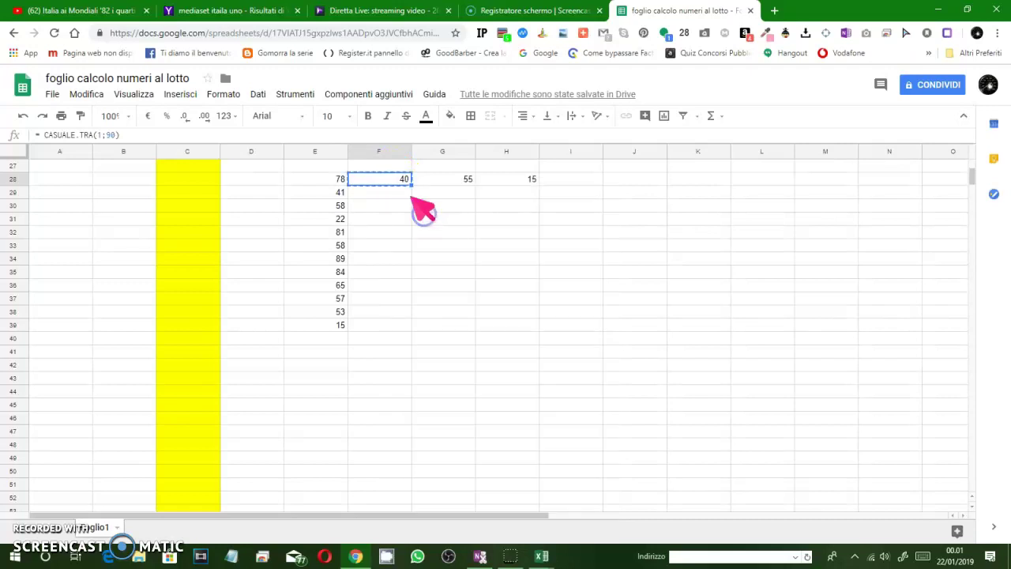
pyautogui.click(499, 285)
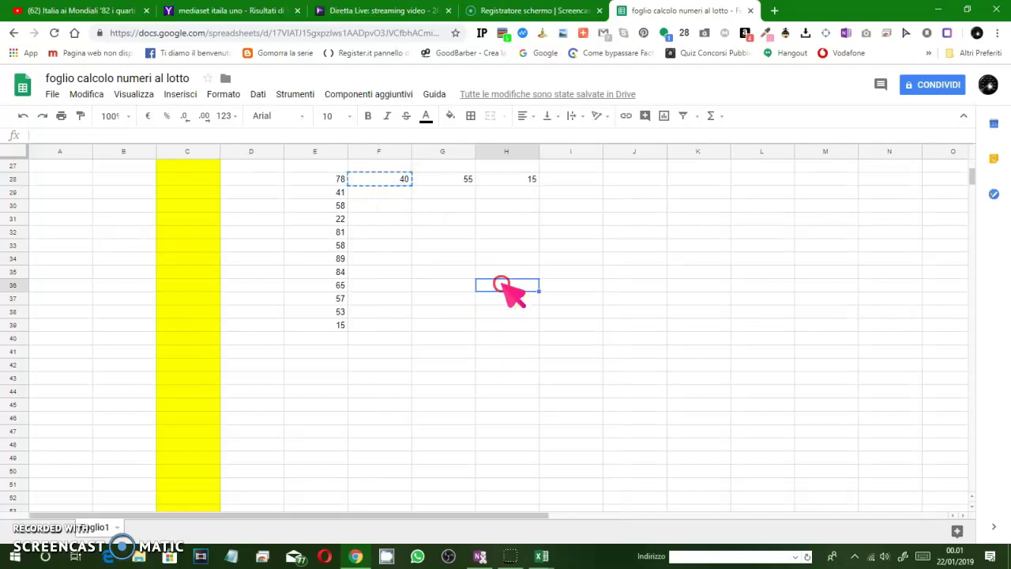
pyautogui.rightClick(502, 286)
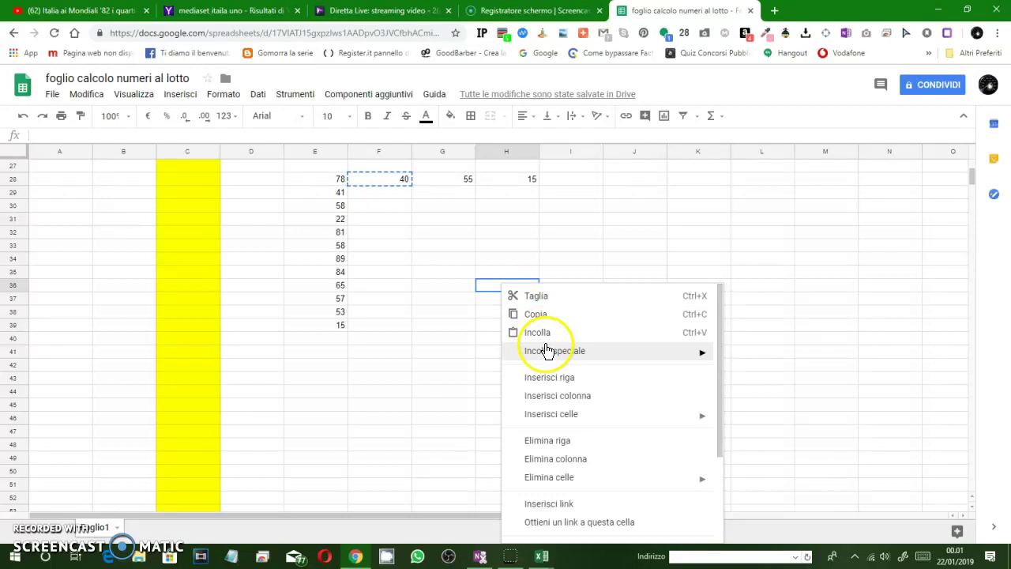
pyautogui.moveTo(549, 357)
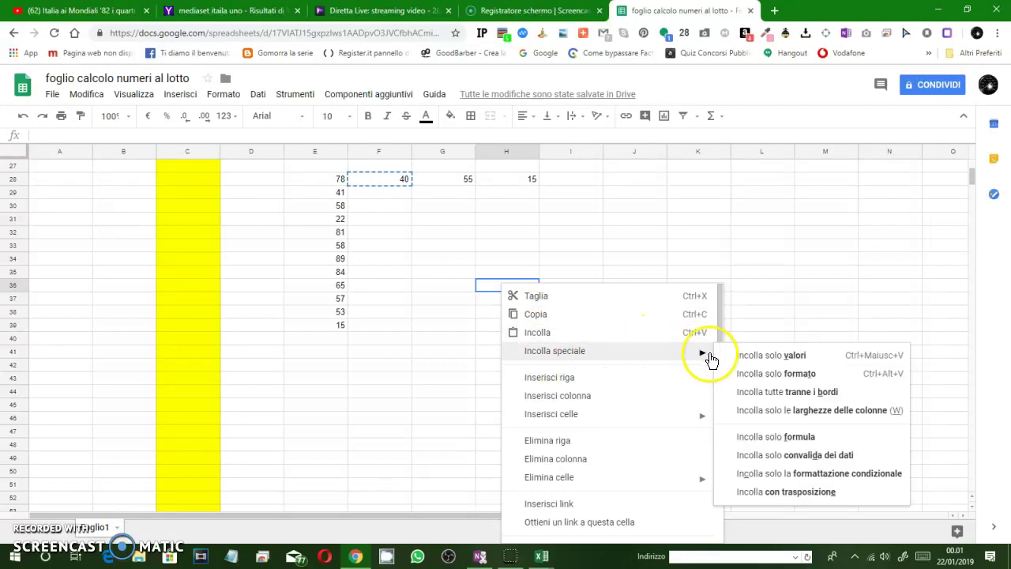
pyautogui.click(752, 355)
pyautogui.click(660, 280)
pyautogui.click(528, 285)
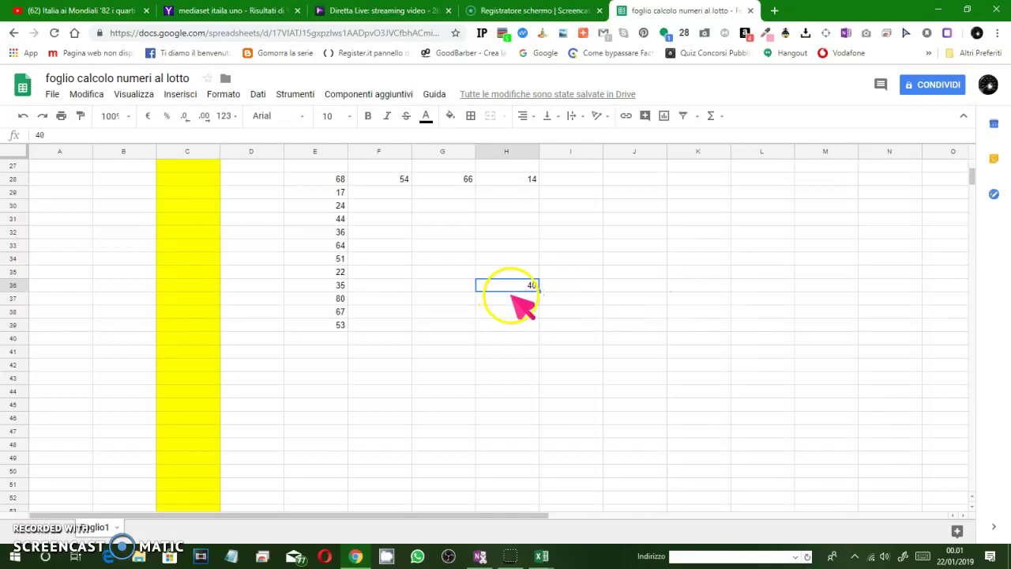
# Copy the random-number formula from cell G28 and paste it normally into cell I41.
pyautogui.click(517, 312)
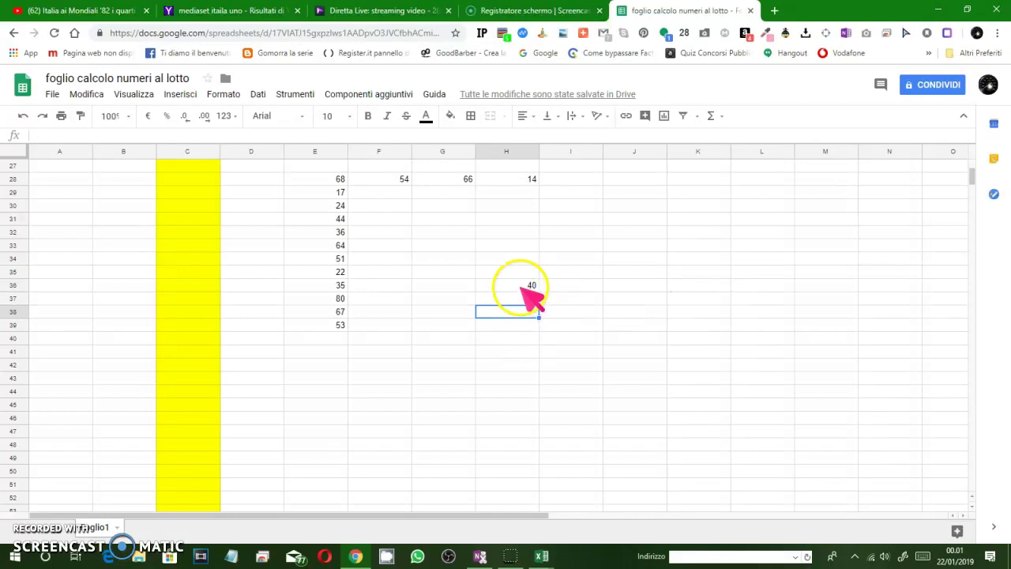
pyautogui.click(521, 284)
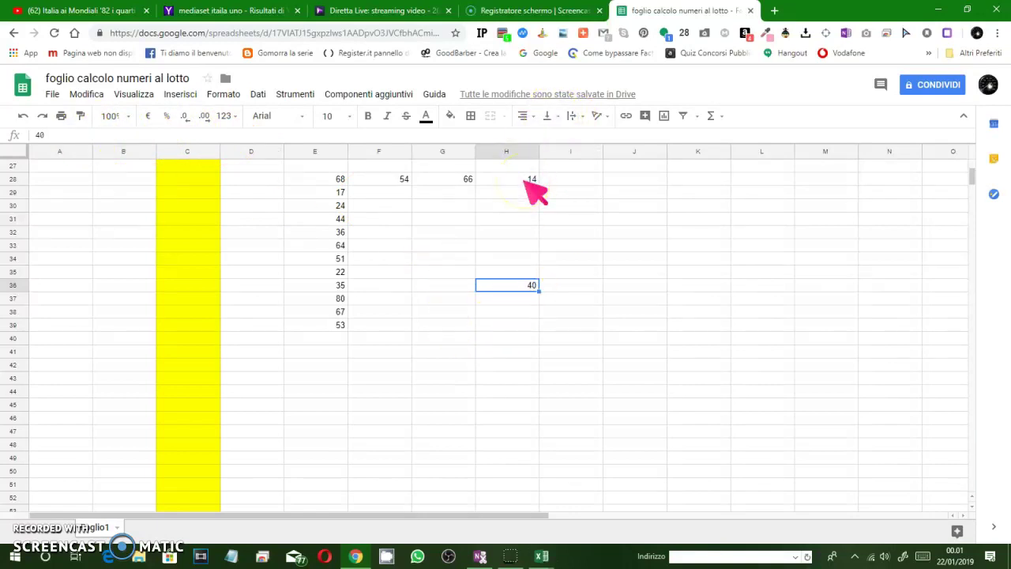
pyautogui.click(467, 180)
pyautogui.rightClick(465, 186)
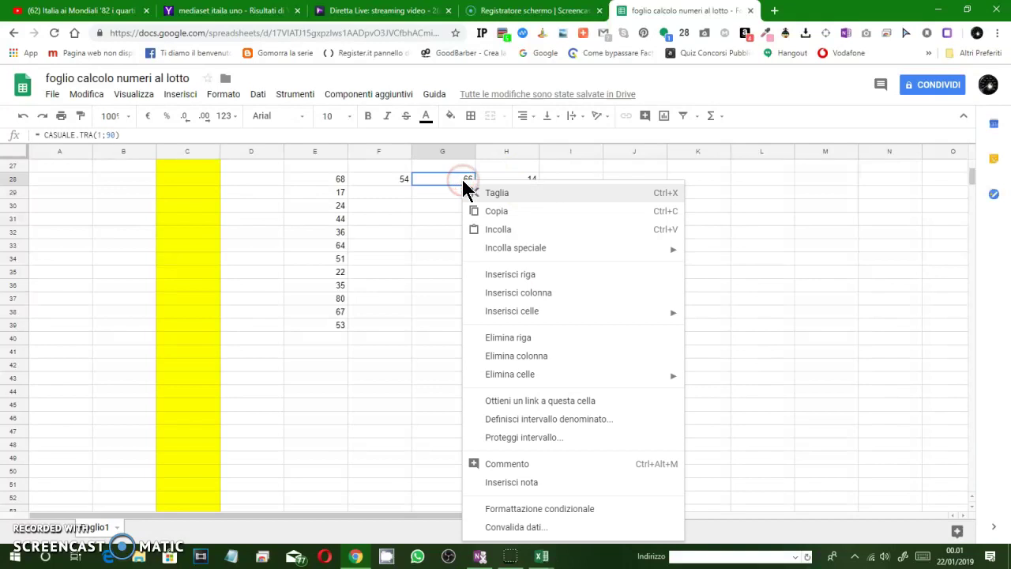
pyautogui.click(498, 211)
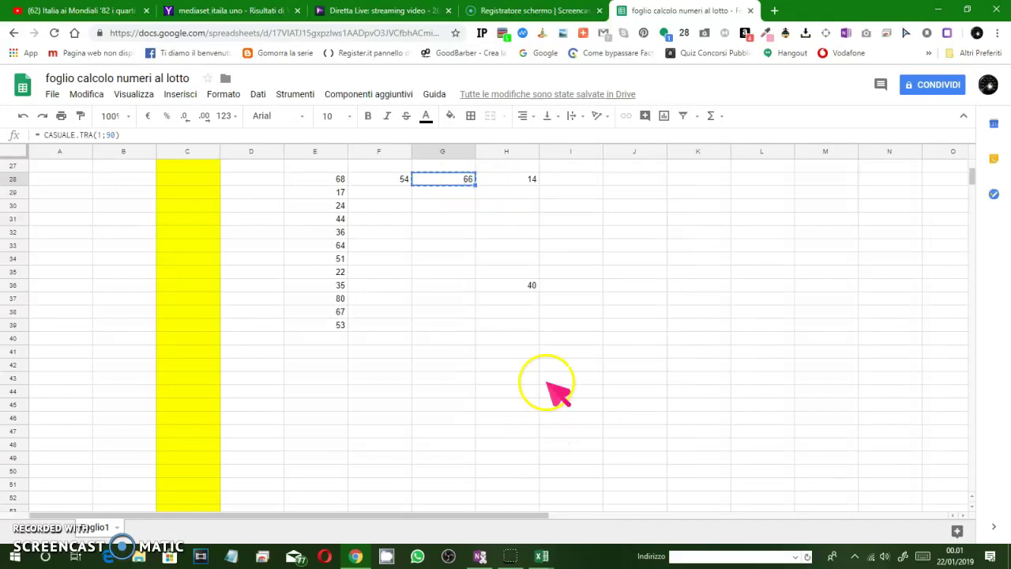
pyautogui.click(560, 350)
pyautogui.rightClick(563, 348)
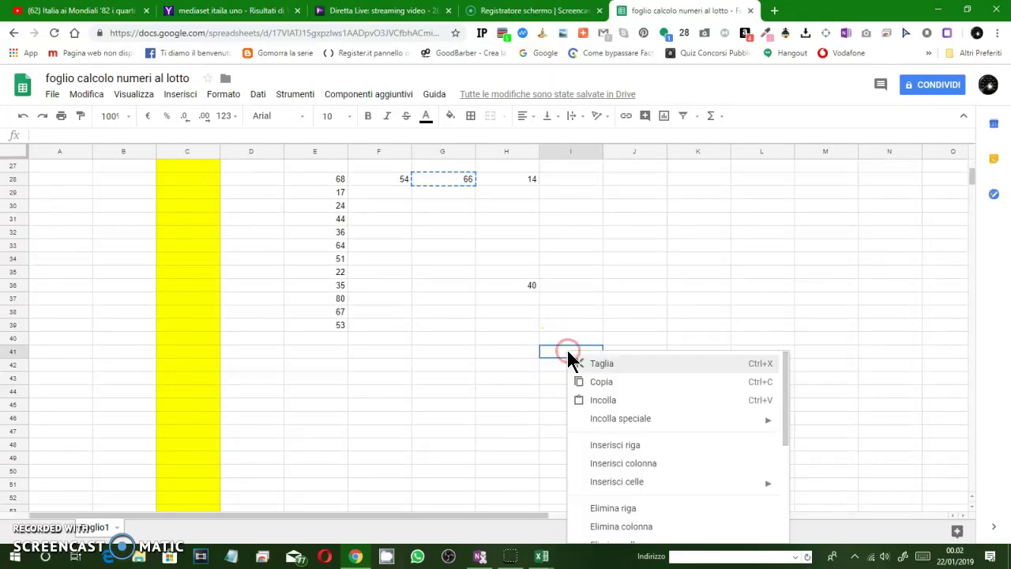
pyautogui.click(602, 400)
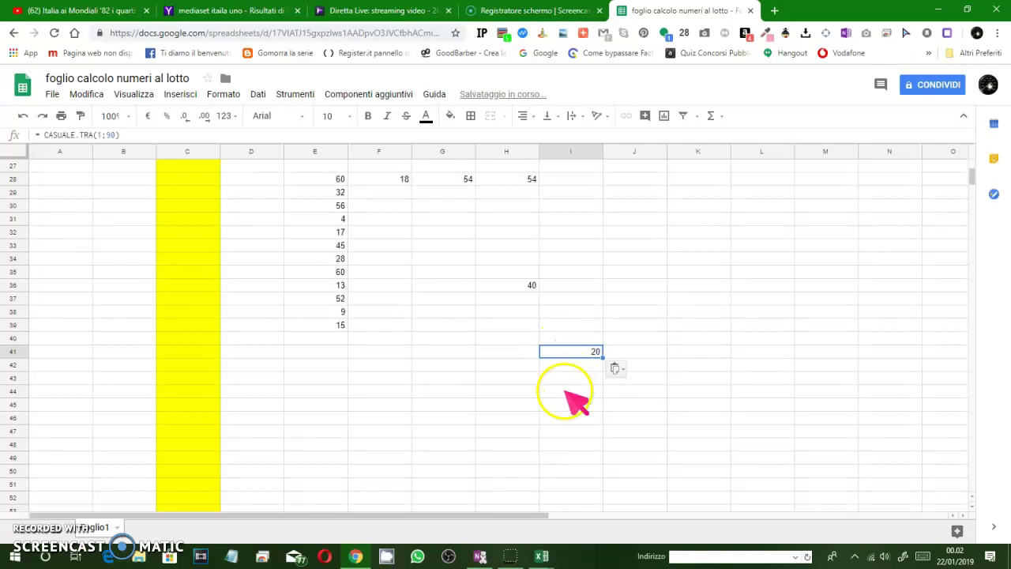
# Fill the random-number formula from cell I41 down to I43.
pyautogui.click(566, 388)
pyautogui.click(584, 352)
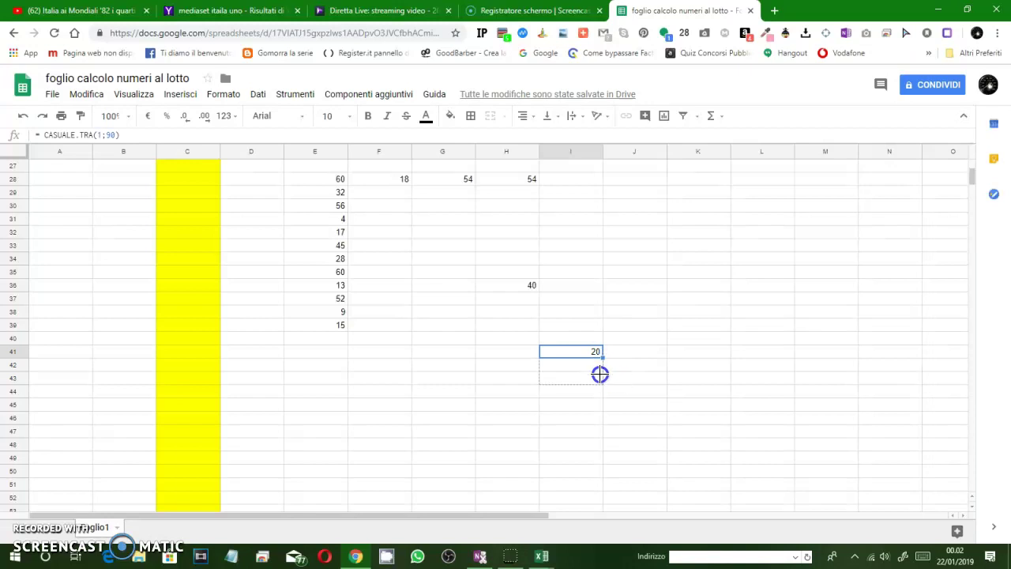
pyautogui.moveTo(600, 373); pyautogui.dragTo(614, 381)
pyautogui.click(623, 363)
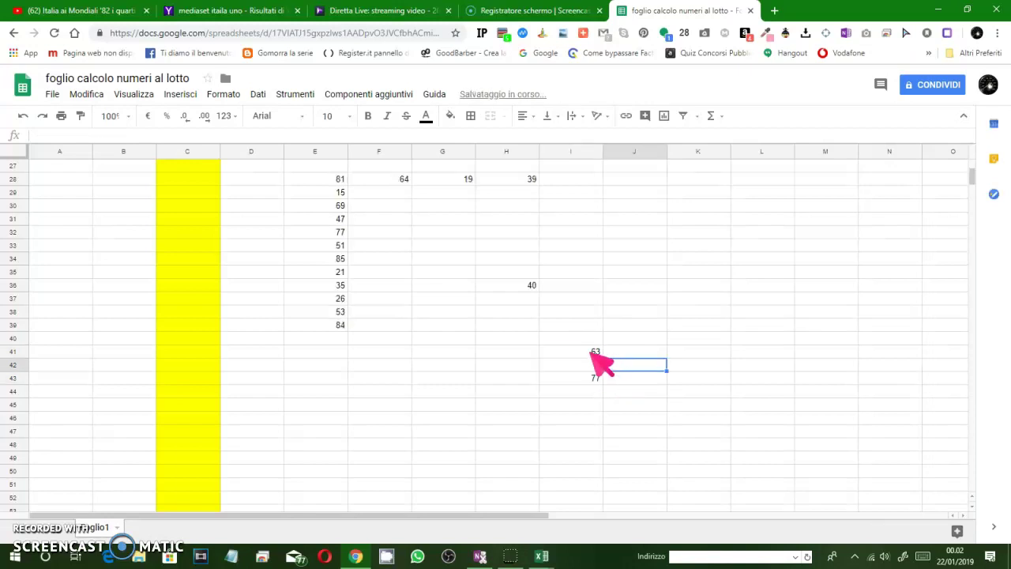
# Copy cell I41 and paste only its value into cell J44.
pyautogui.click(588, 354)
pyautogui.rightClick(583, 351)
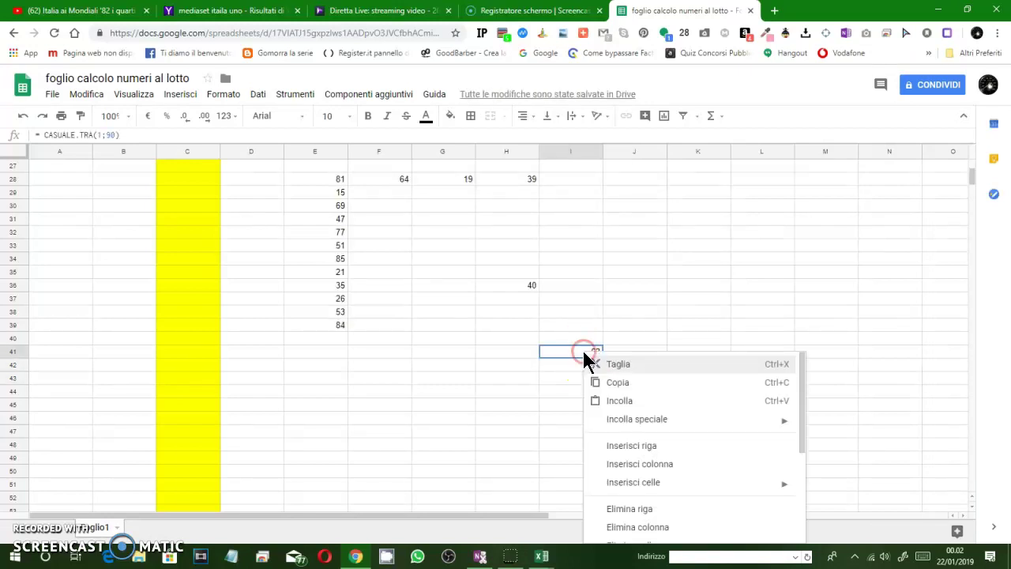
pyautogui.click(617, 383)
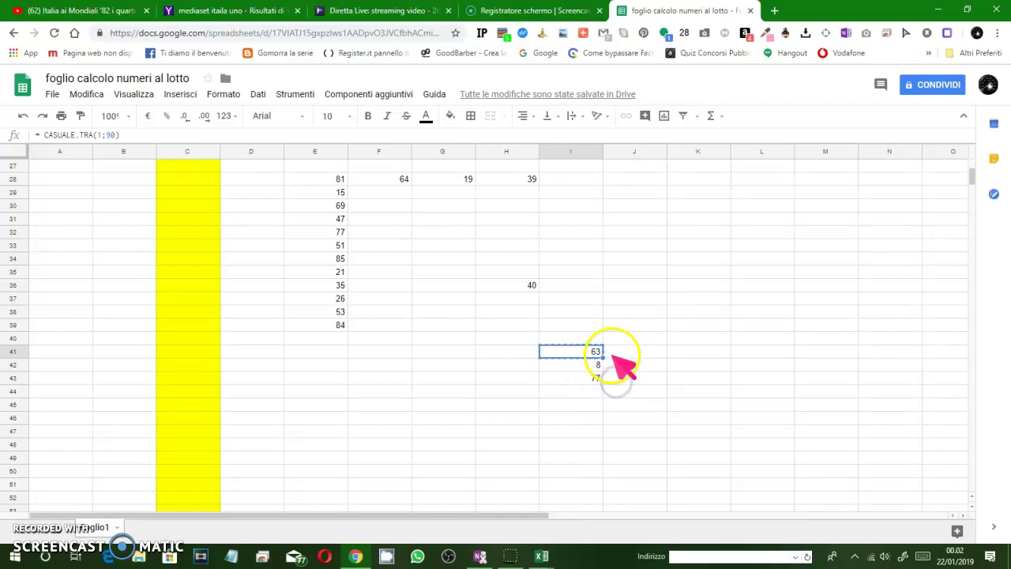
pyautogui.click(624, 391)
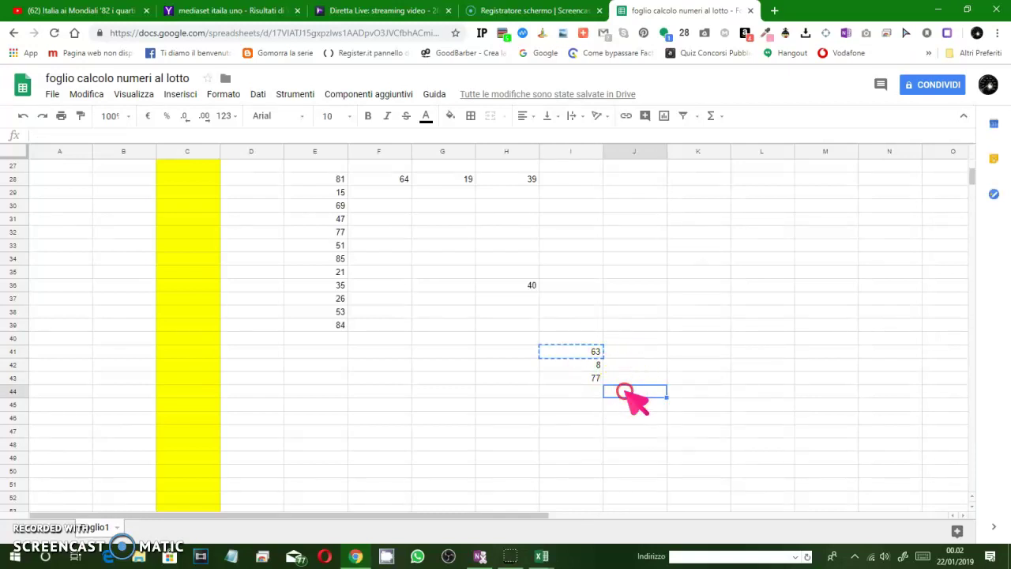
pyautogui.rightClick(624, 391)
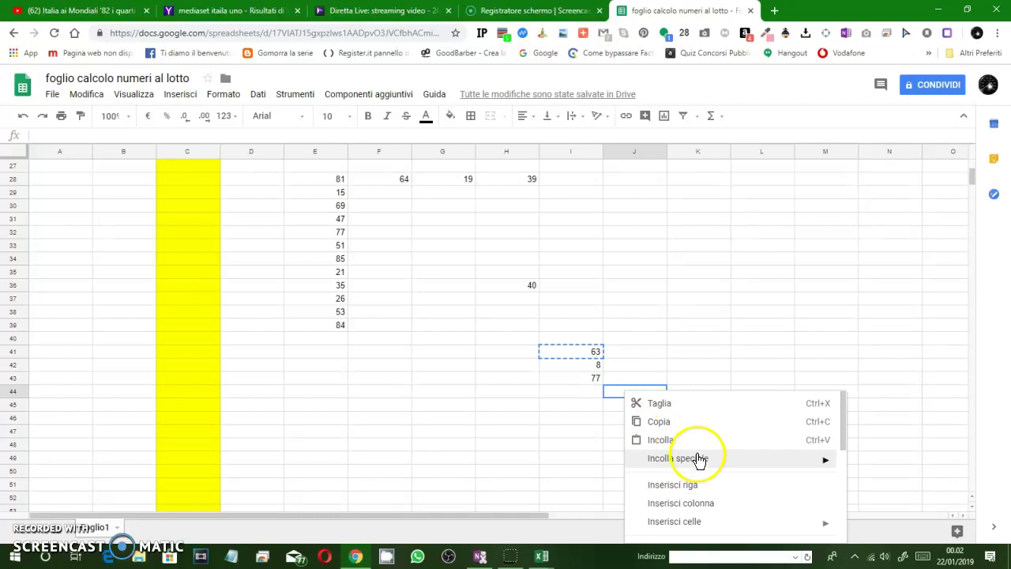
pyautogui.moveTo(701, 462)
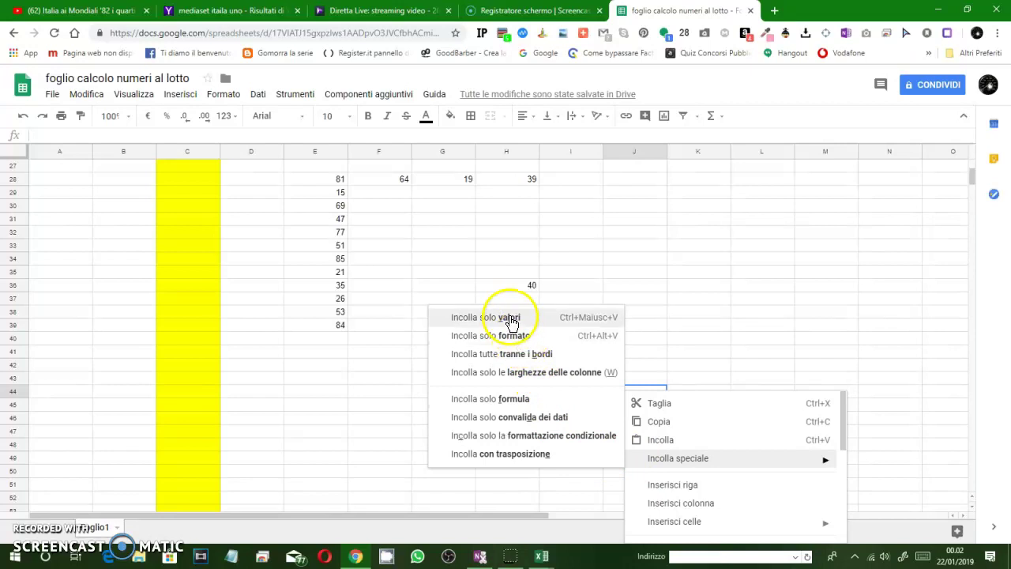
pyautogui.click(510, 319)
pyautogui.click(742, 352)
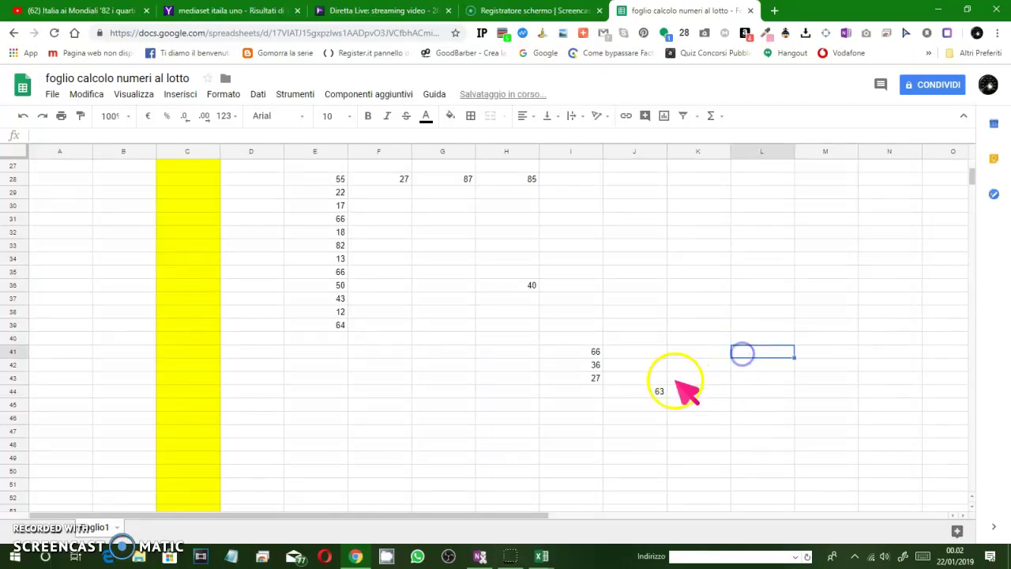
# Fill the fixed value from cell J44 down to J47.
pyautogui.click(660, 392)
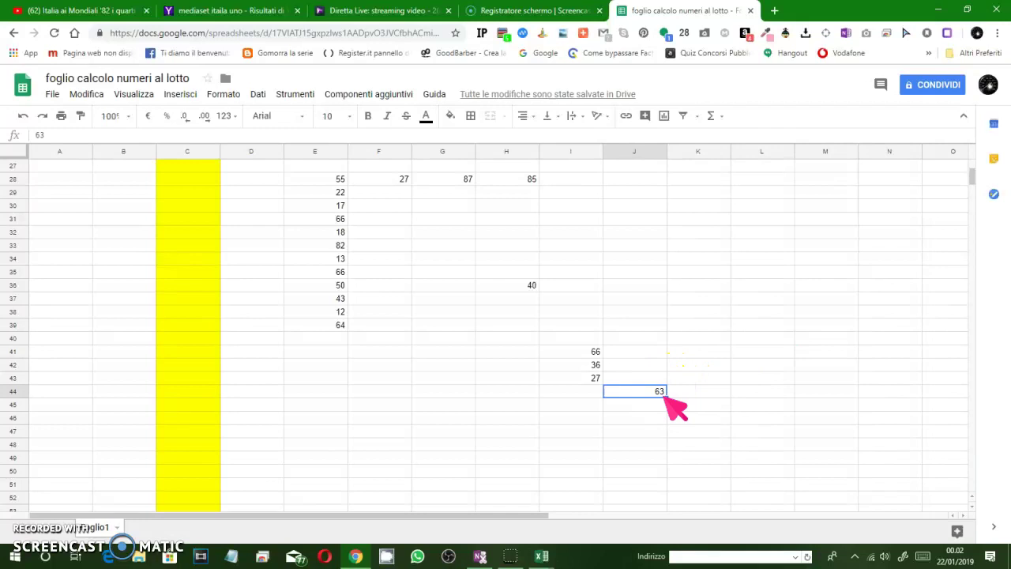
pyautogui.moveTo(666, 398); pyautogui.dragTo(668, 431)
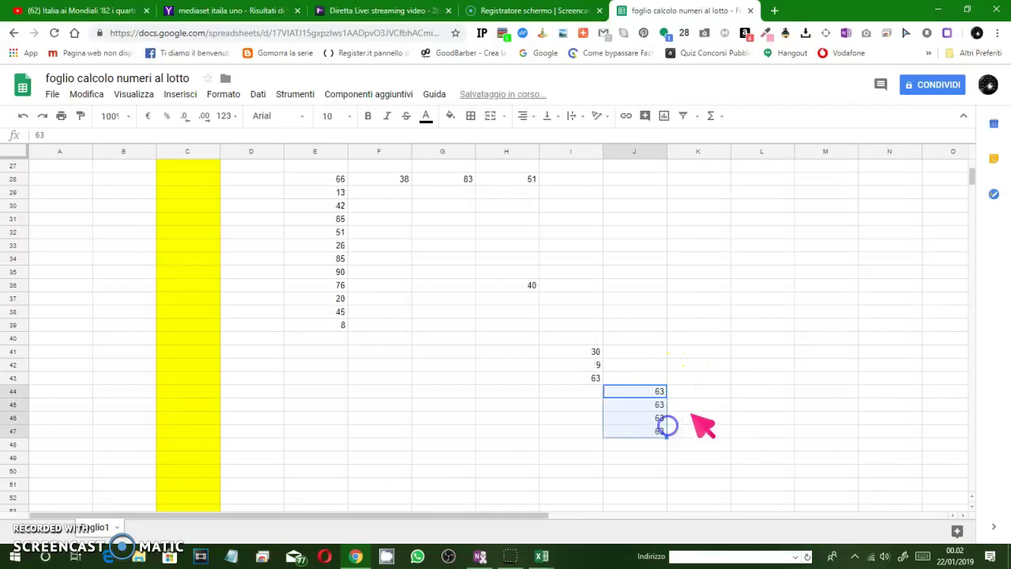
pyautogui.click(692, 431)
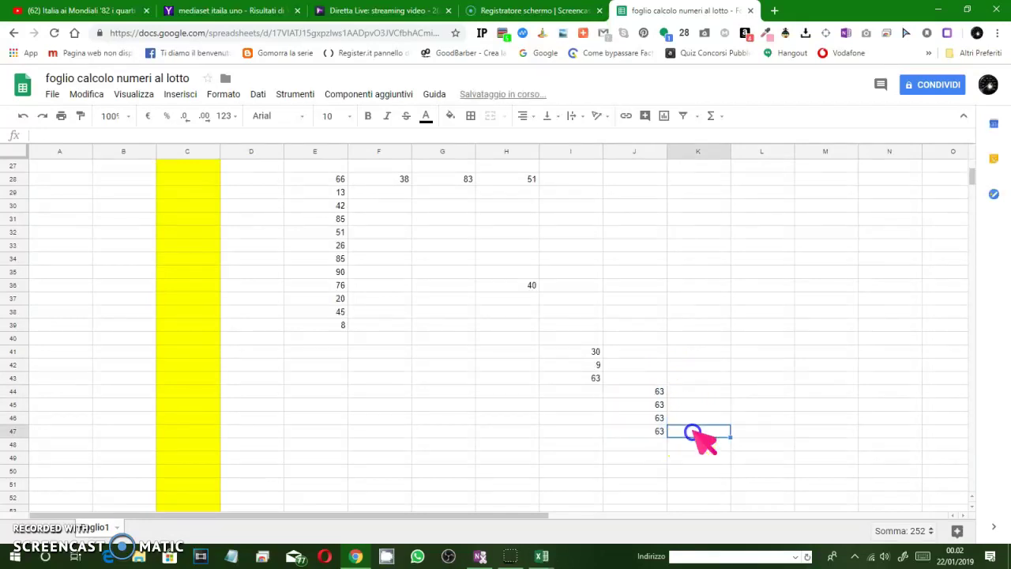
# Extend the fixed value in cell J44 over the block J44:L48.
pyautogui.click(654, 390)
pyautogui.moveTo(666, 397); pyautogui.dragTo(790, 444)
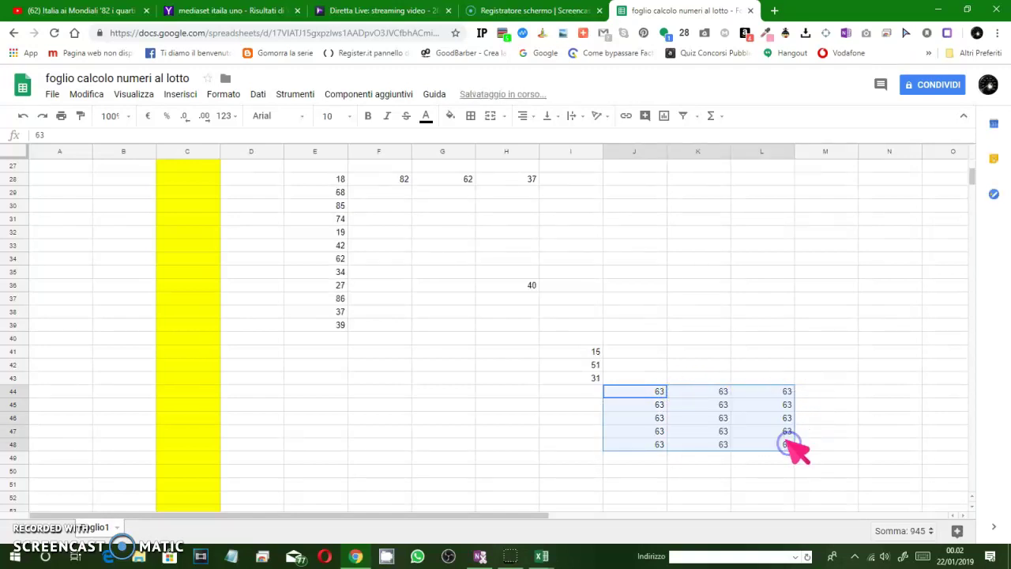
pyautogui.click(781, 328)
# Fill the fixed value from cell L44 up to L34, and from L34 across to N34.
pyautogui.click(780, 391)
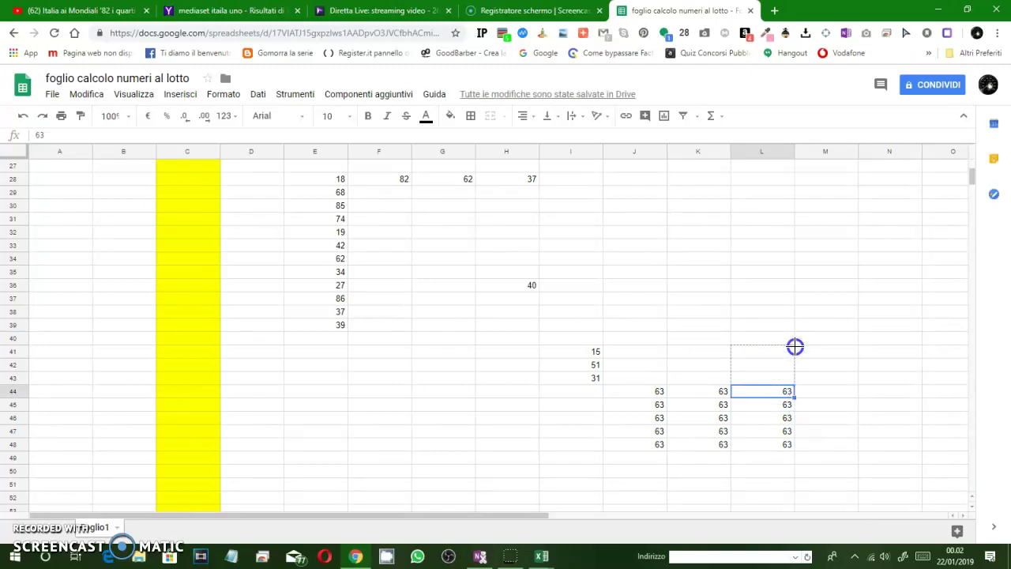
pyautogui.moveTo(795, 258); pyautogui.dragTo(924, 276)
pyautogui.click(789, 259)
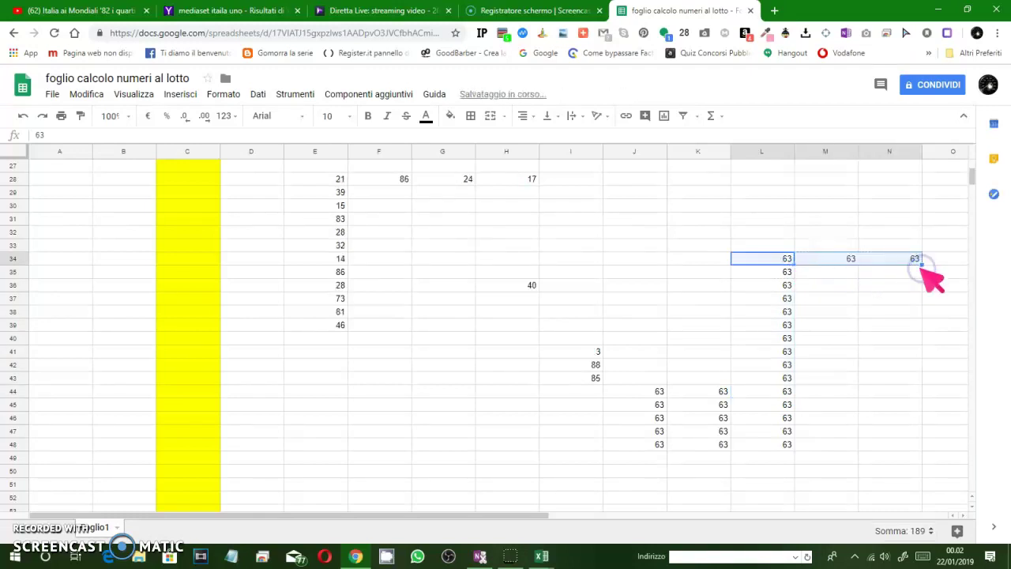
# Fill the fixed value from cell N34 down to N47.
pyautogui.click(868, 261)
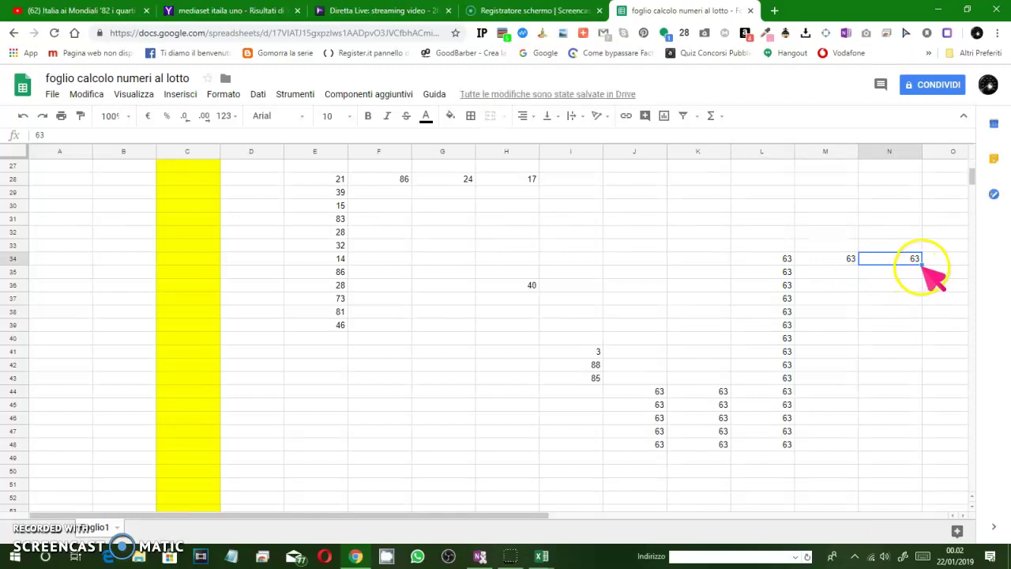
pyautogui.moveTo(921, 265); pyautogui.dragTo(919, 440)
pyautogui.click(896, 405)
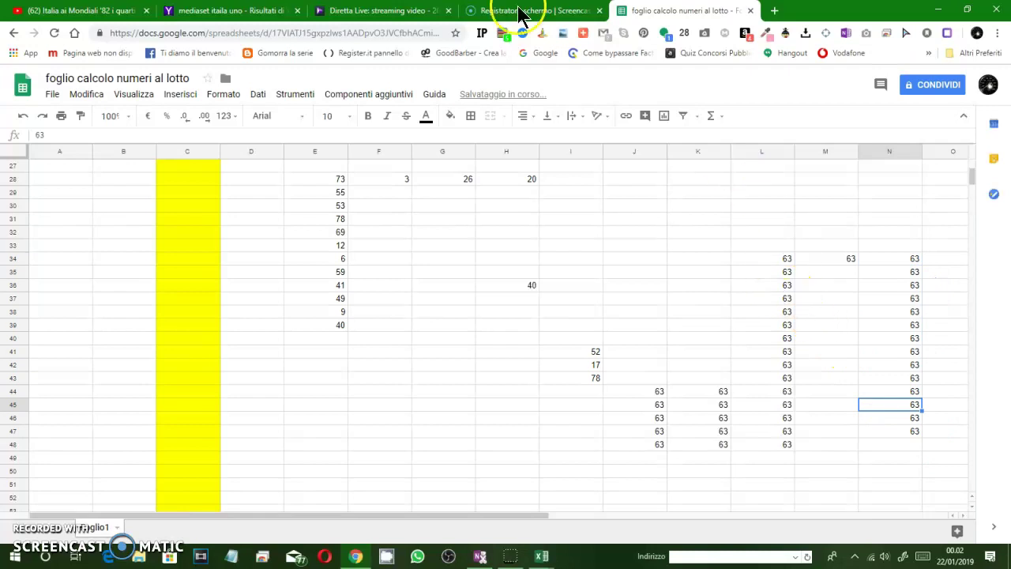
# Cut the range B29:L49 and paste it starting at cell N29.
pyautogui.moveTo(123, 193); pyautogui.dragTo(786, 461)
pyautogui.rightClick(424, 293)
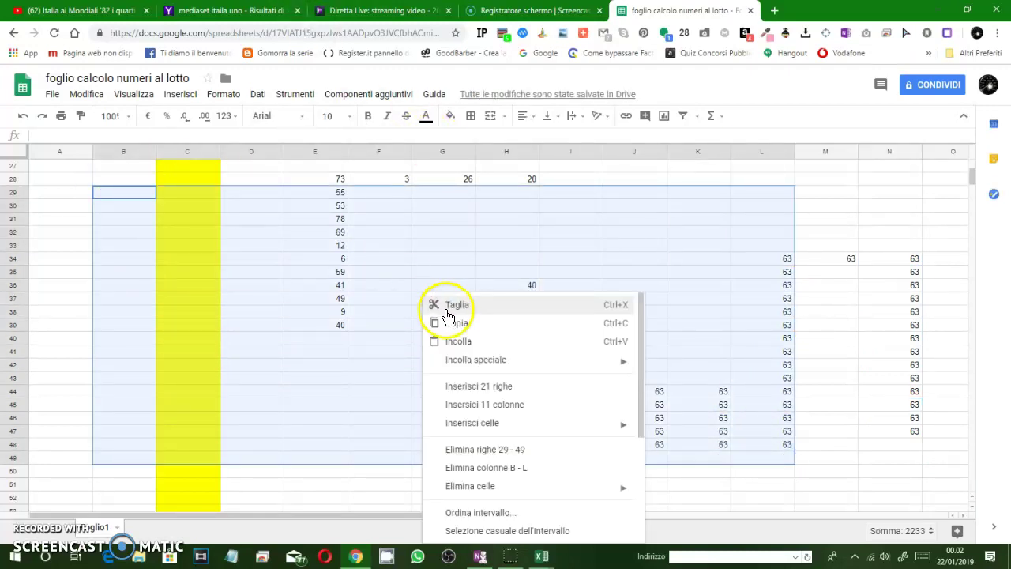
pyautogui.click(461, 307)
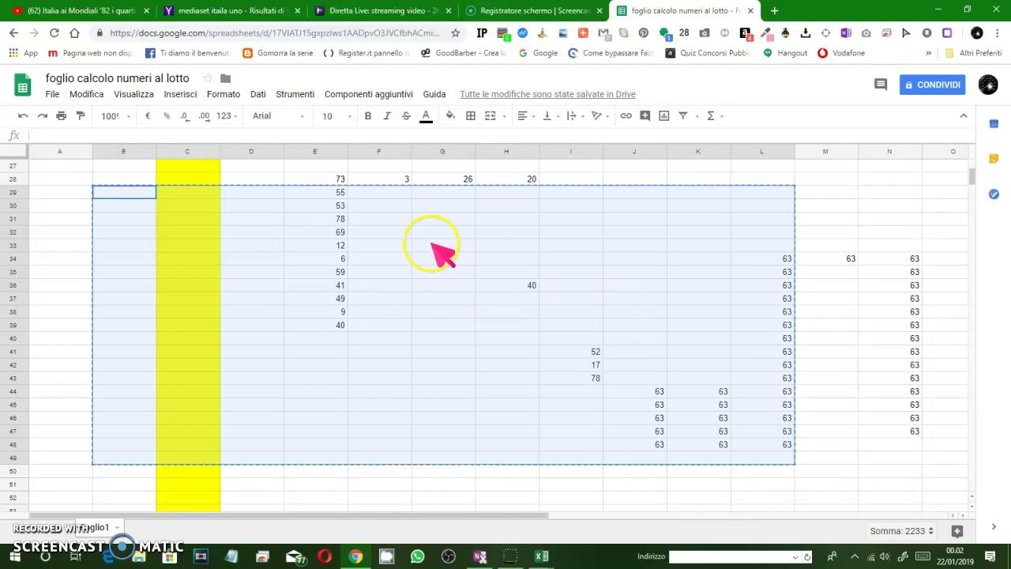
pyautogui.click(893, 193)
pyautogui.rightClick(894, 194)
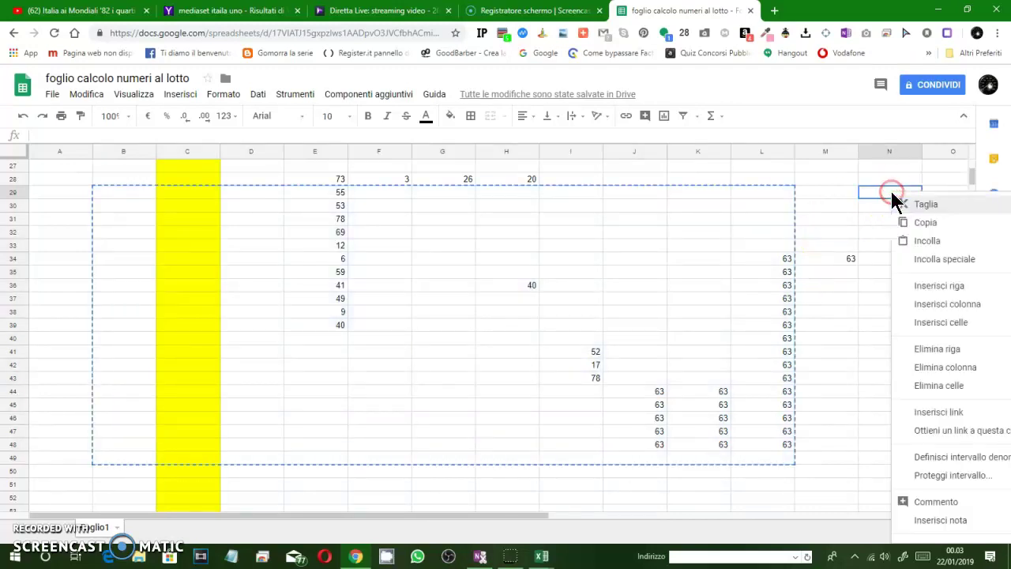
pyautogui.click(929, 241)
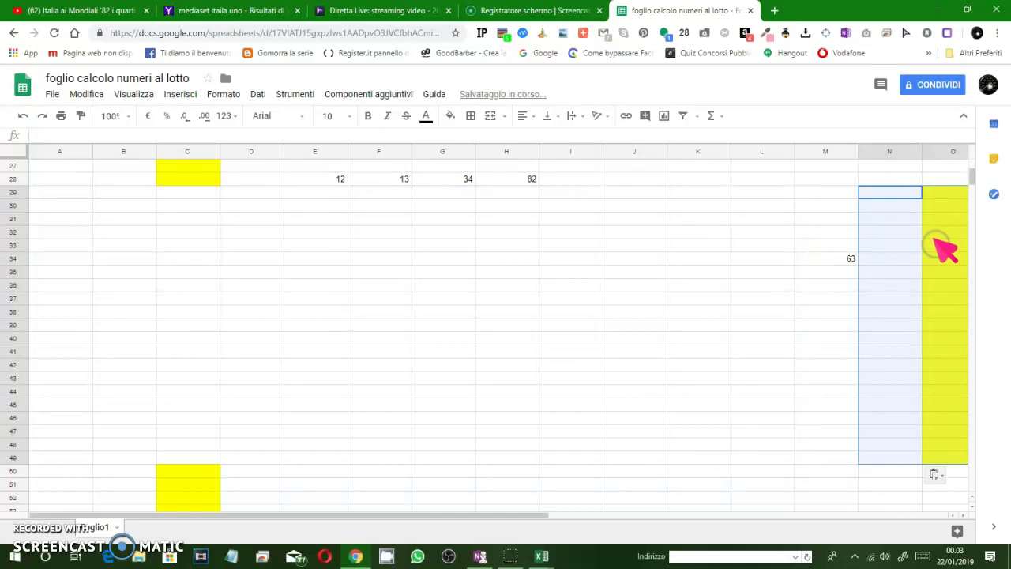
pyautogui.click(661, 270)
# Copy the range C4:I30 and paste it over itself to regenerate the random numbers in row 28.
pyautogui.moveTo(548, 202); pyautogui.dragTo(192, 138)
pyautogui.rightClick(430, 314)
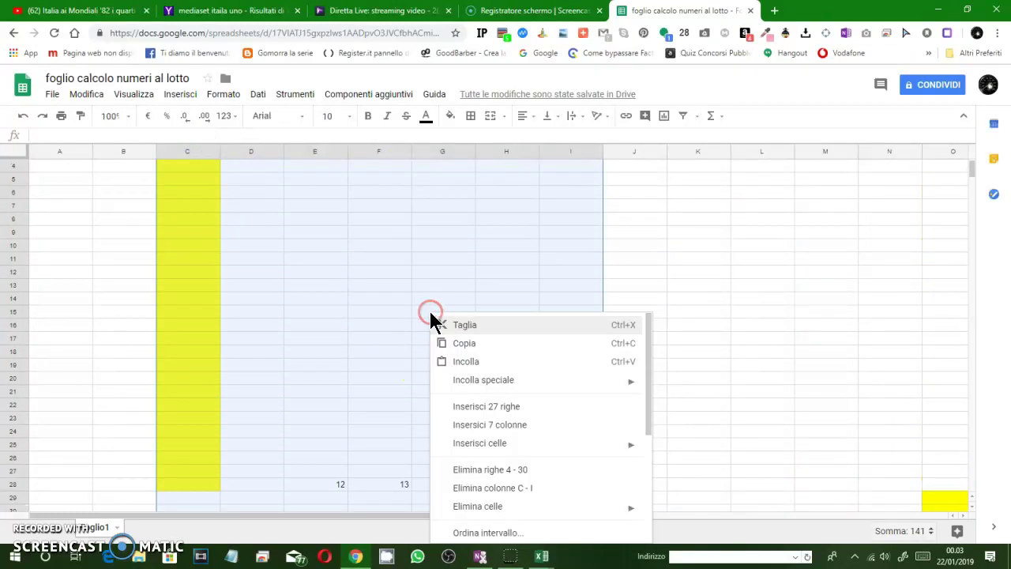
pyautogui.click(463, 345)
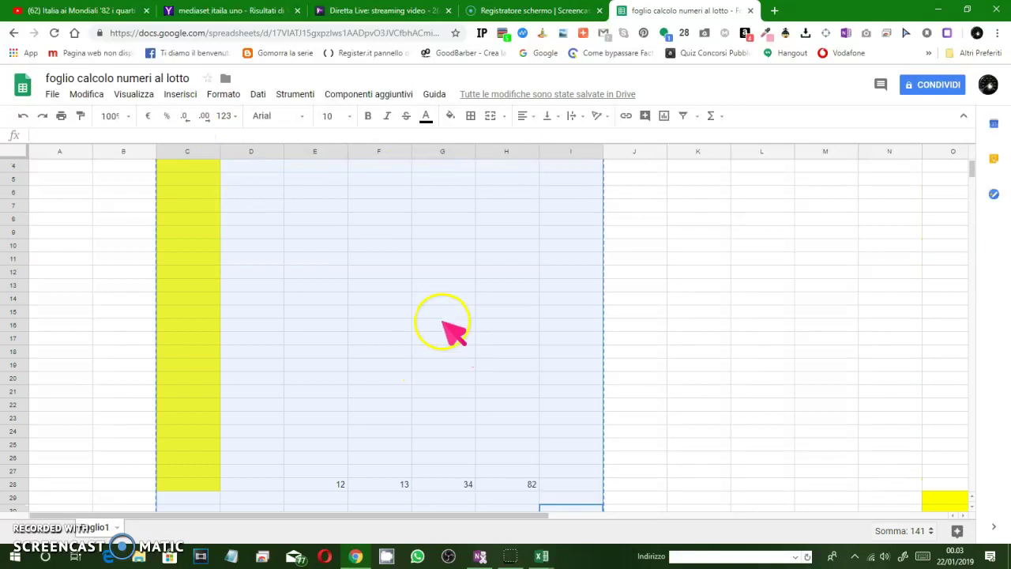
pyautogui.rightClick(434, 286)
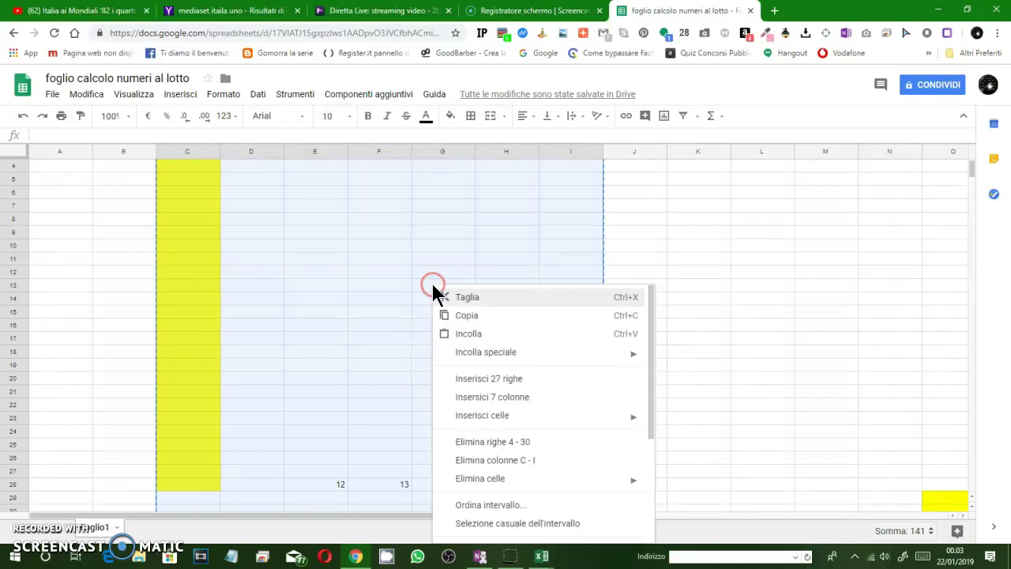
pyautogui.click(480, 334)
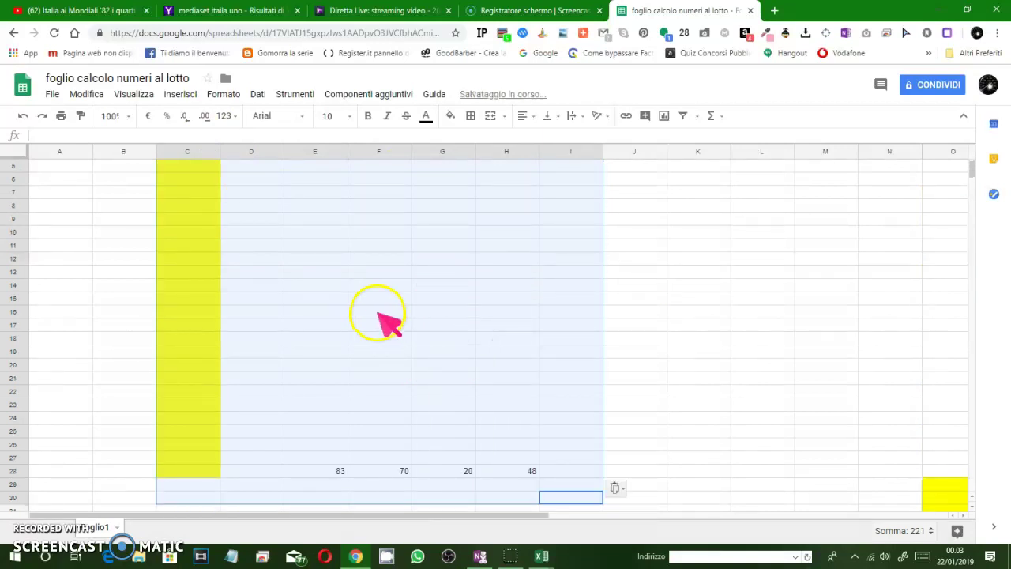
# Regenerate the row 28 numbers once more by copying the selected C4:I30 range and pasting it in place.
pyautogui.rightClick(377, 314)
pyautogui.click(413, 343)
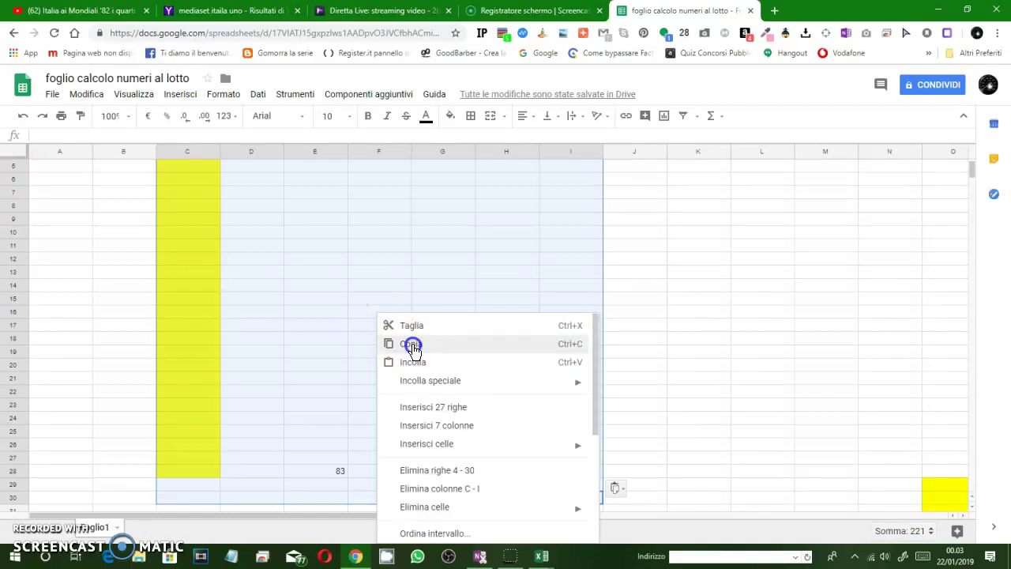
pyautogui.rightClick(373, 282)
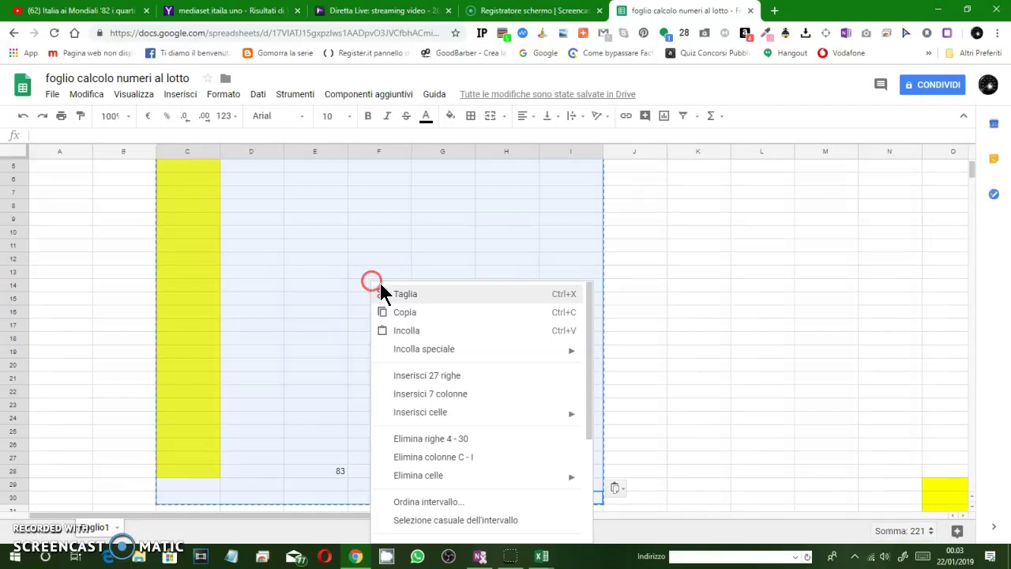
pyautogui.click(411, 330)
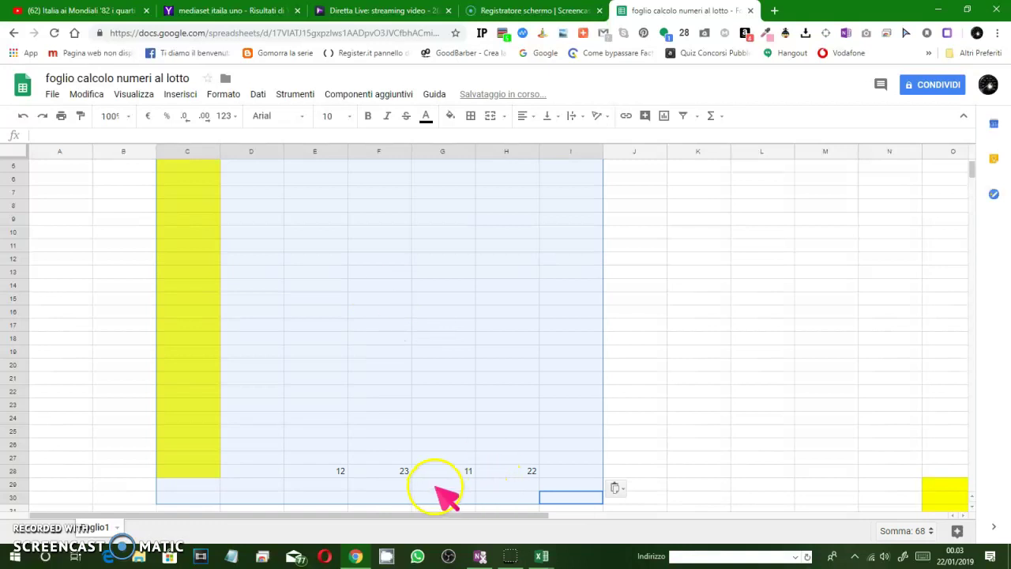
pyautogui.click(698, 404)
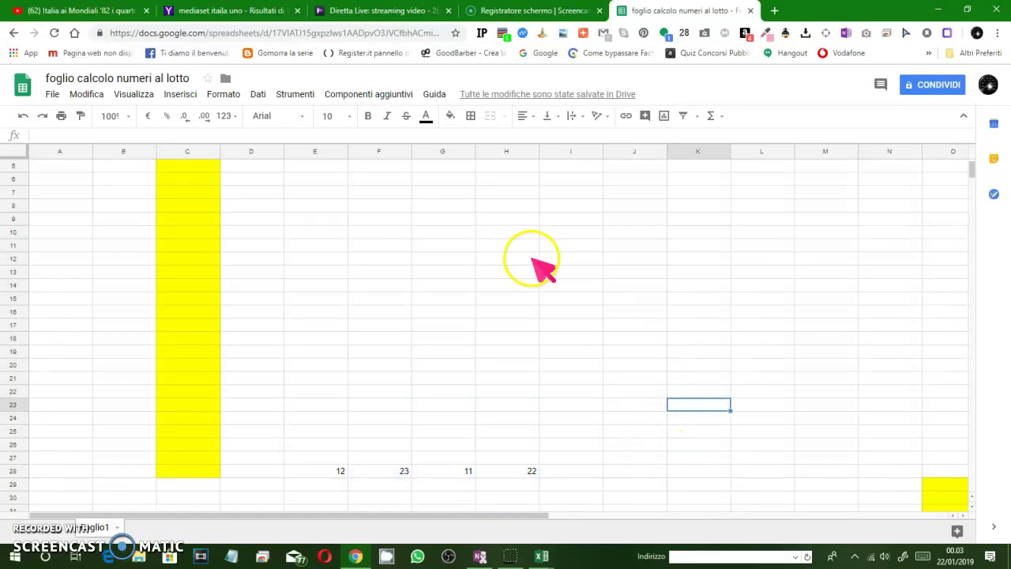
# Open the spreadsheet's sharing settings and close them without adding anyone.
pyautogui.click(930, 87)
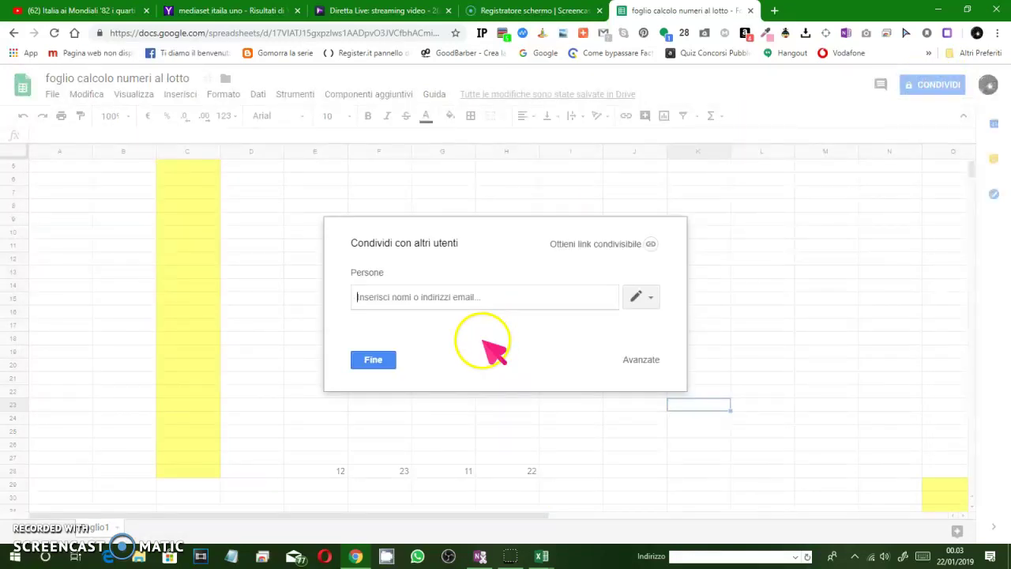
pyautogui.click(373, 359)
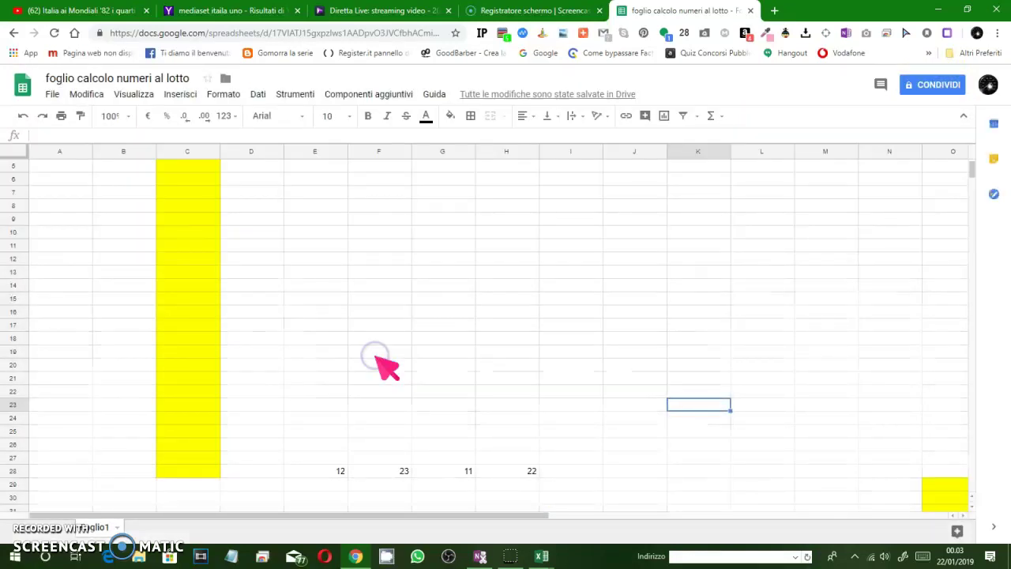
# Apply the Data (date) number format to the range F5:F25.
pyautogui.moveTo(379, 165); pyautogui.dragTo(379, 430)
pyautogui.click(225, 115)
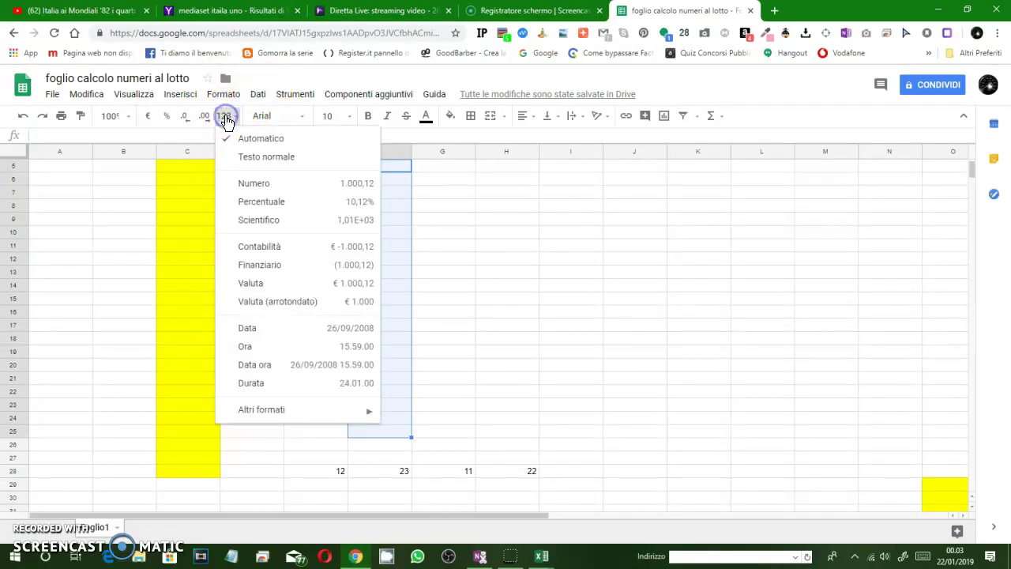
pyautogui.click(280, 327)
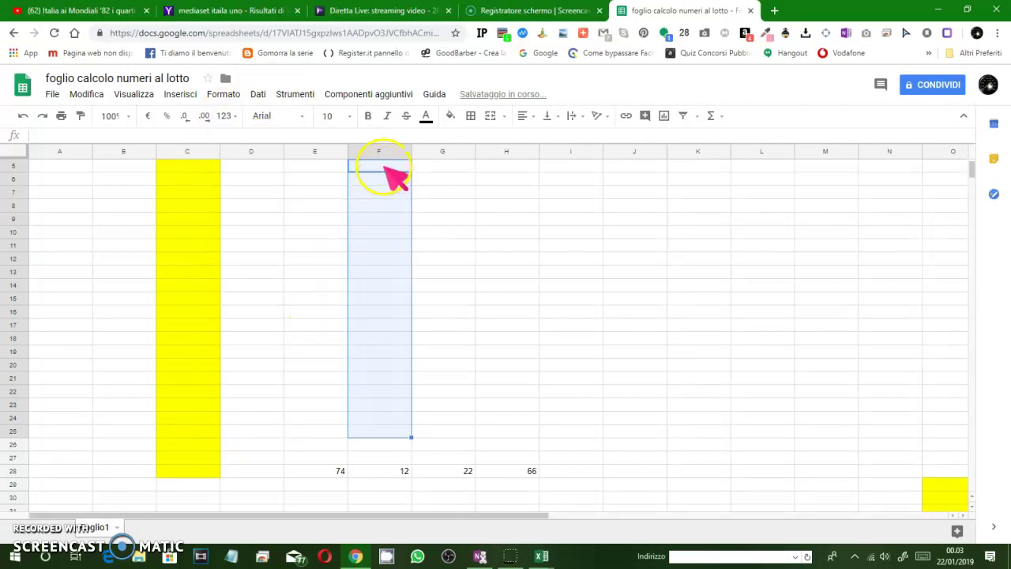
# Enter 22222222 in cell F5 and reselect that cell.
pyautogui.write('22222222')
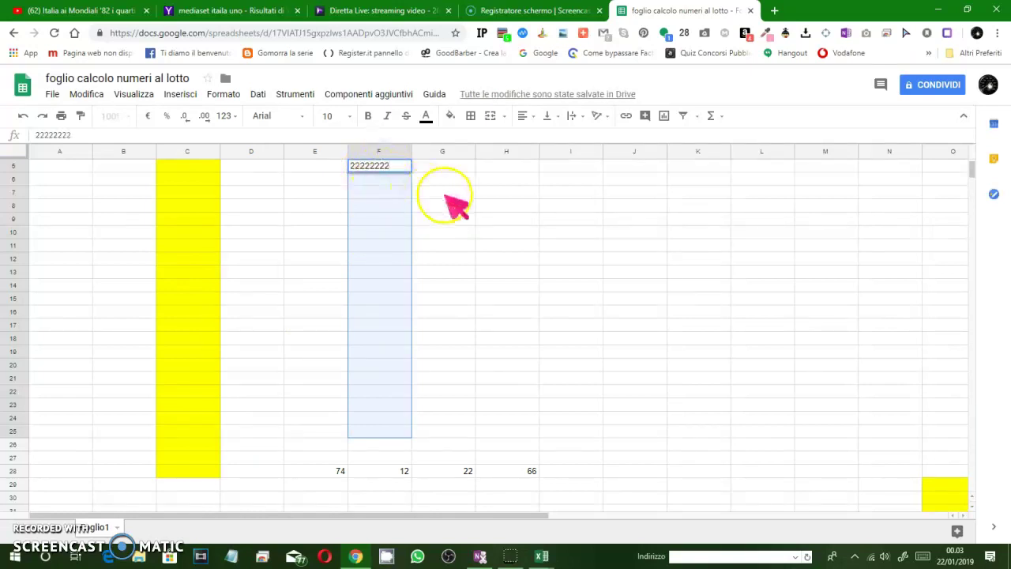
pyautogui.click(445, 194)
pyautogui.click(401, 166)
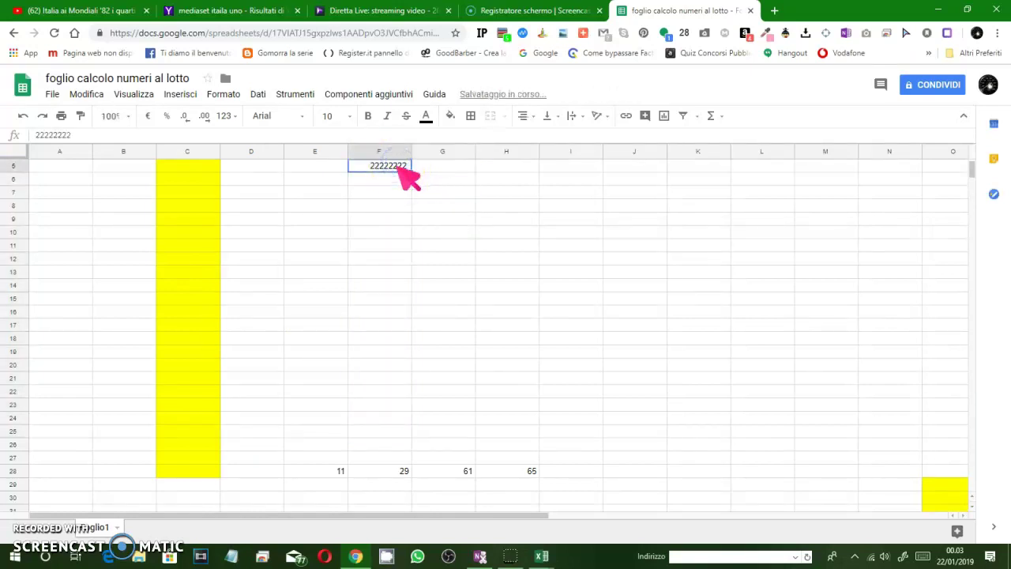
# Open the named range definition for cell F5 without defining a range.
pyautogui.rightClick(399, 167)
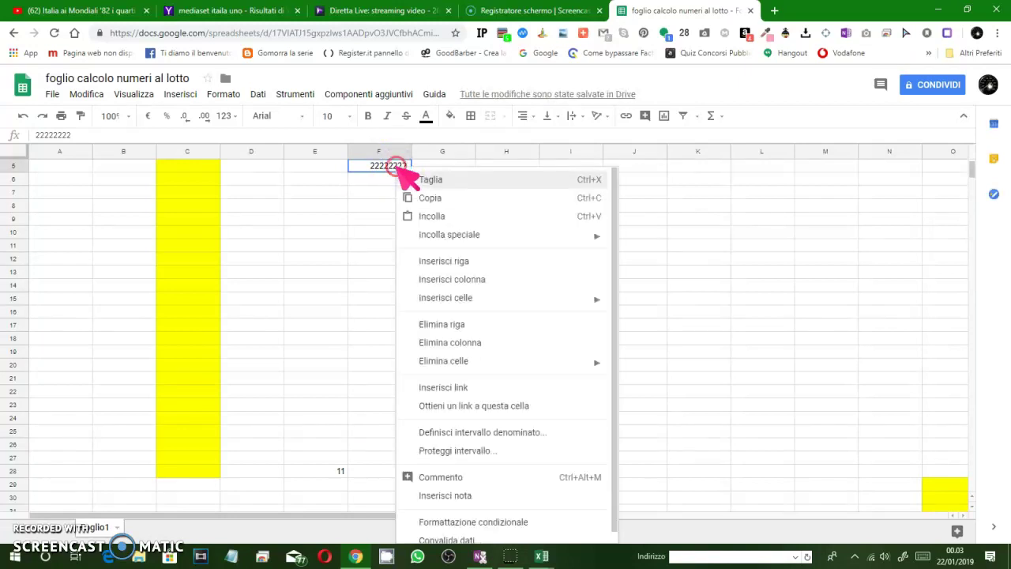
pyautogui.click(479, 433)
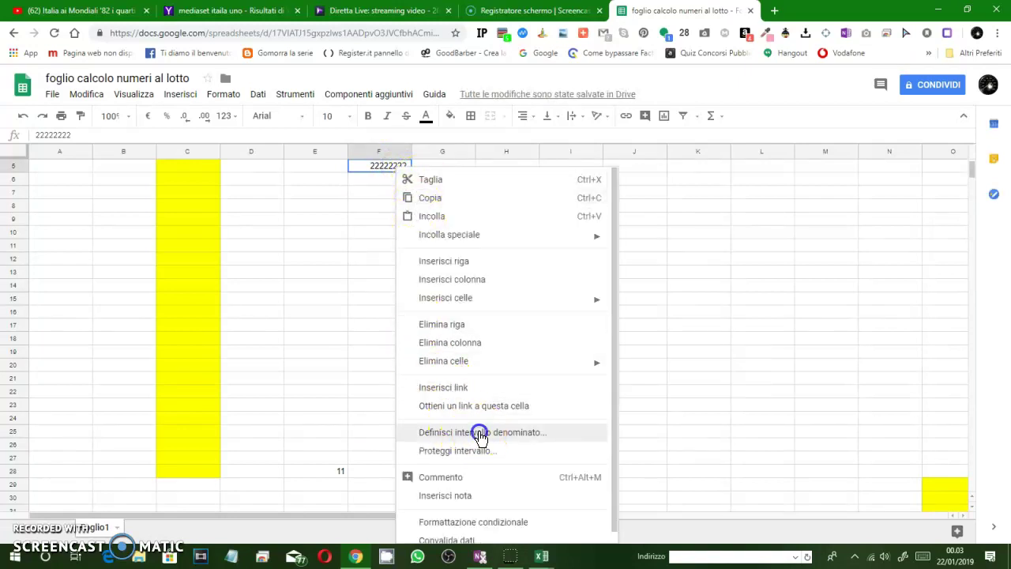
pyautogui.click(376, 300)
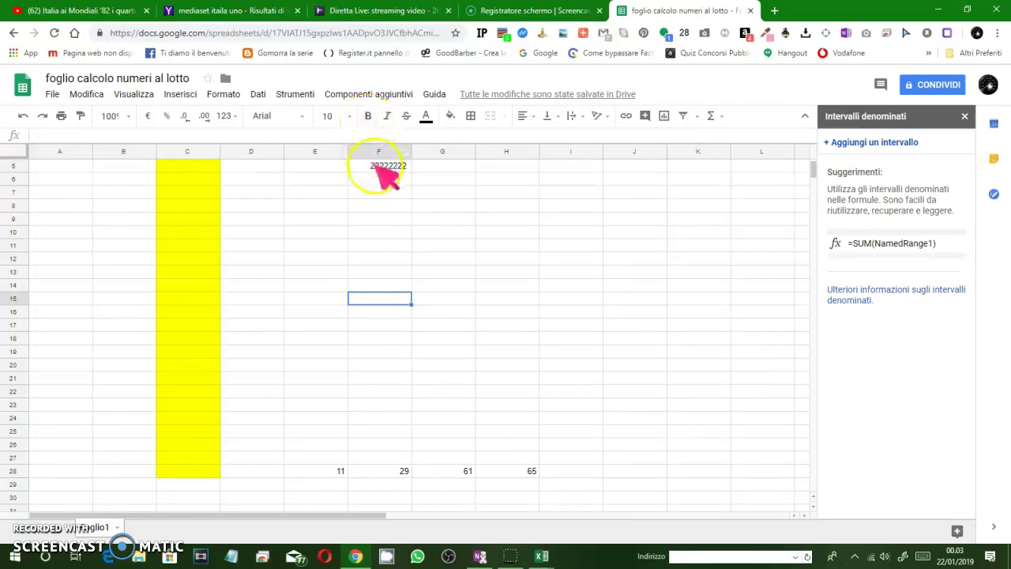
# Fill the value 22222222 from cell F5 down to F10.
pyautogui.click(406, 167)
pyautogui.moveTo(405, 167); pyautogui.dragTo(409, 232)
pyautogui.click(440, 205)
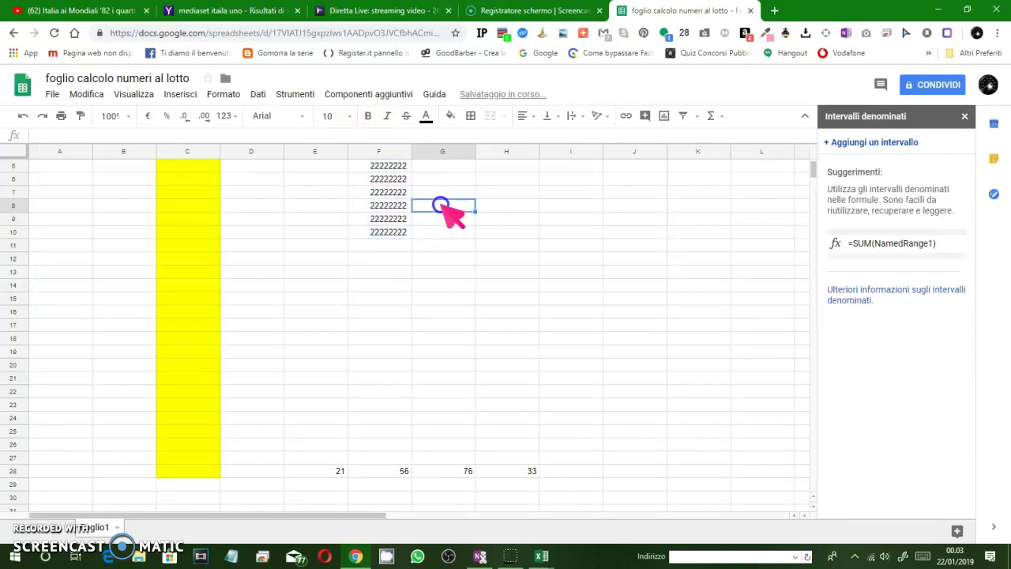
# Start the formula =calcola DATA( in cell F7, picking the suggested DATA function.
pyautogui.click(384, 194)
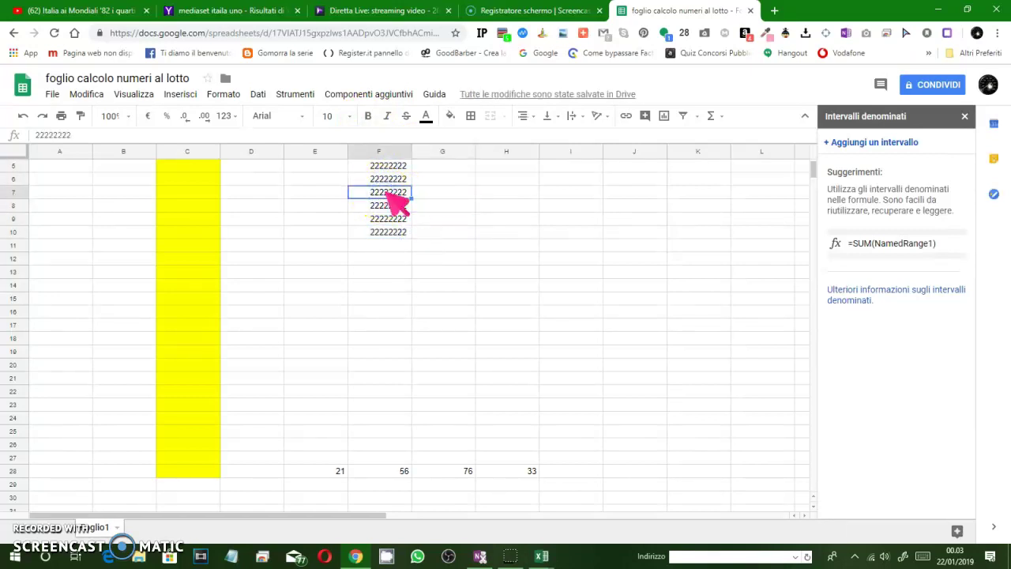
pyautogui.write('=')
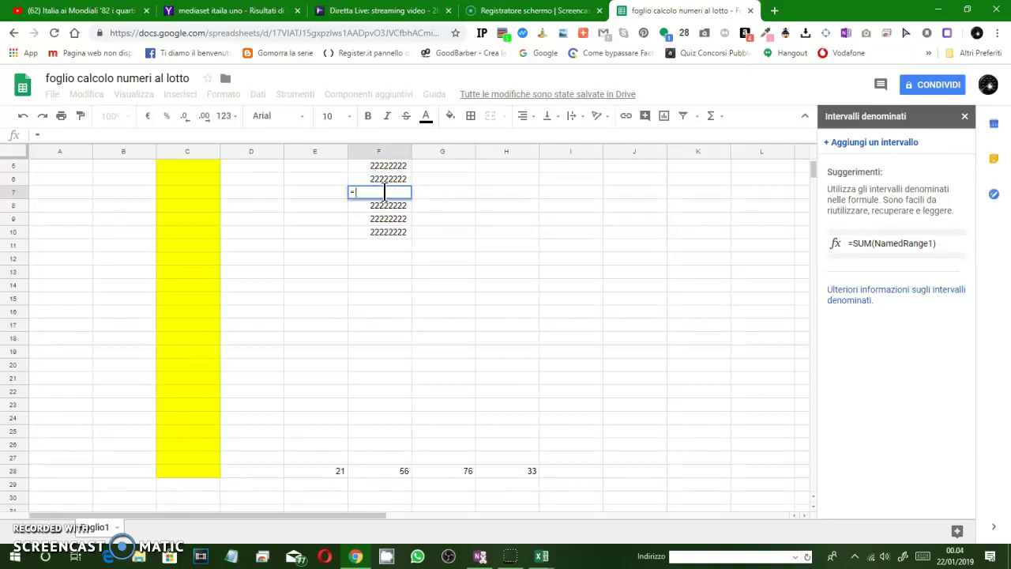
pyautogui.write('calcola')
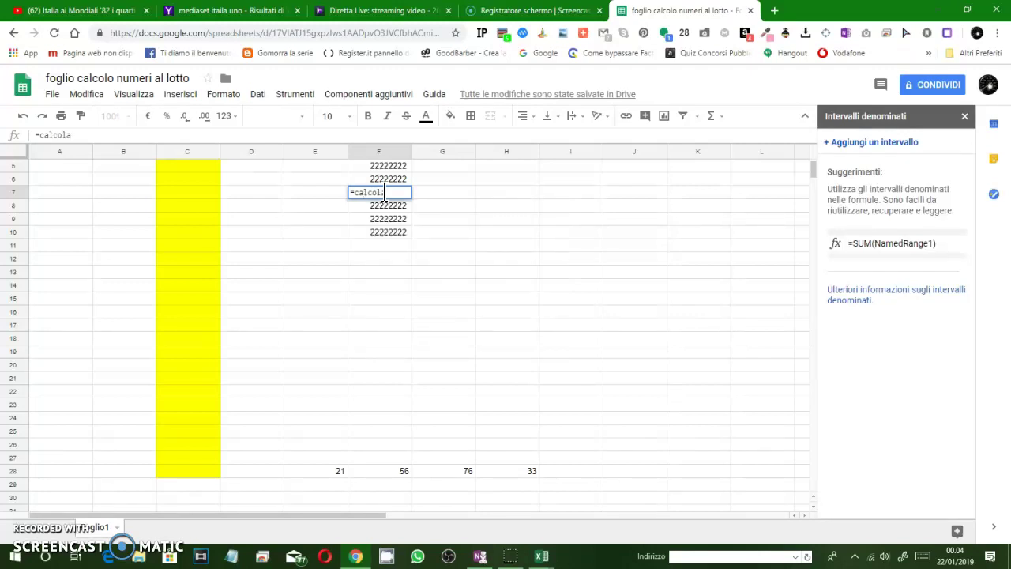
pyautogui.write(' dat')
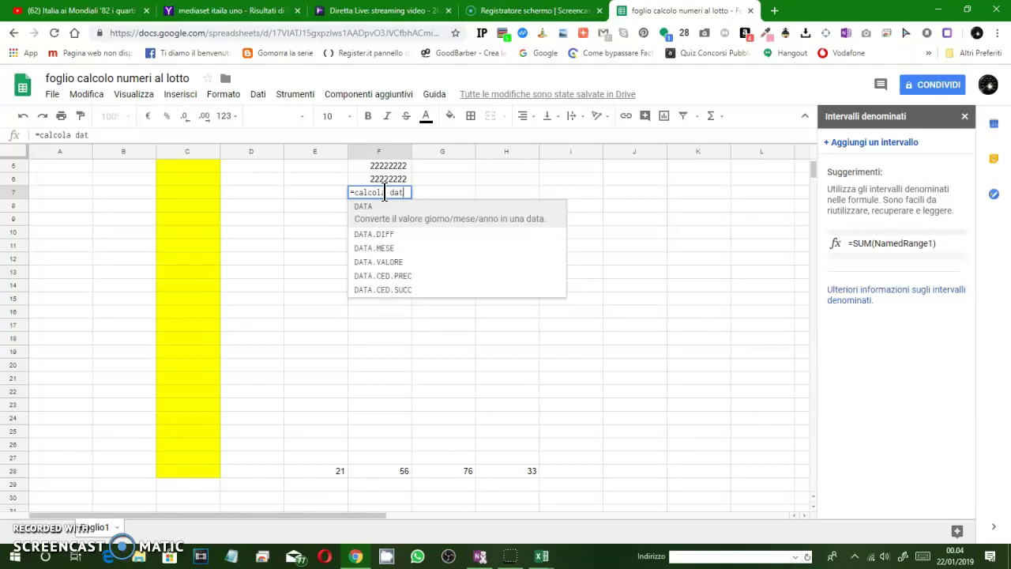
pyautogui.click(476, 215)
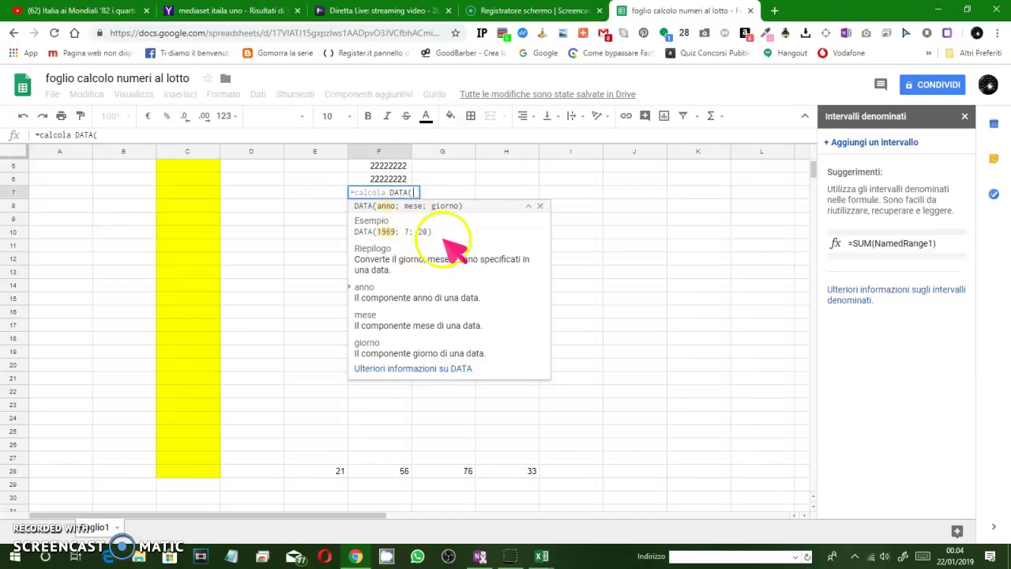
pyautogui.click(389, 193)
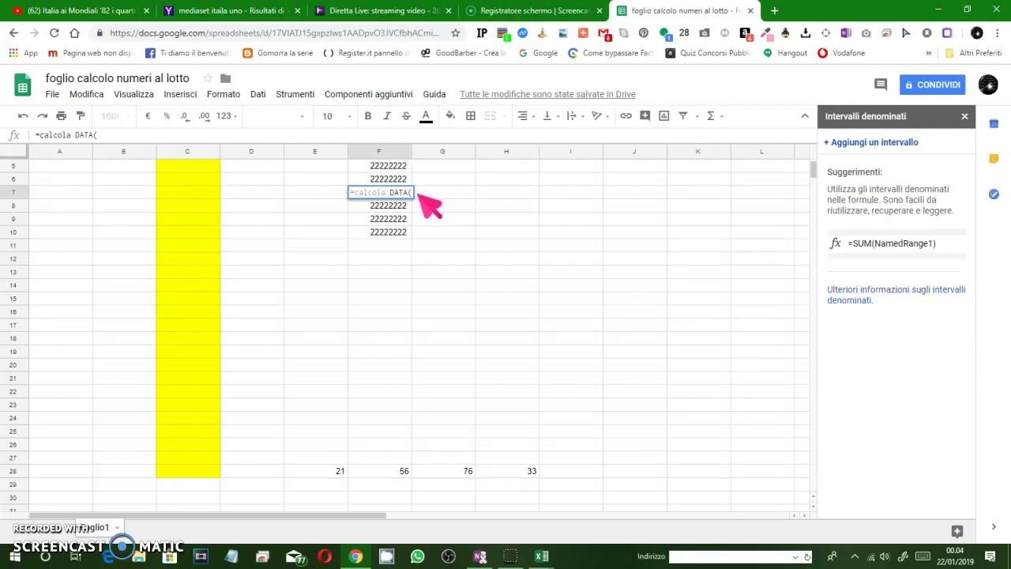
pyautogui.click(410, 193)
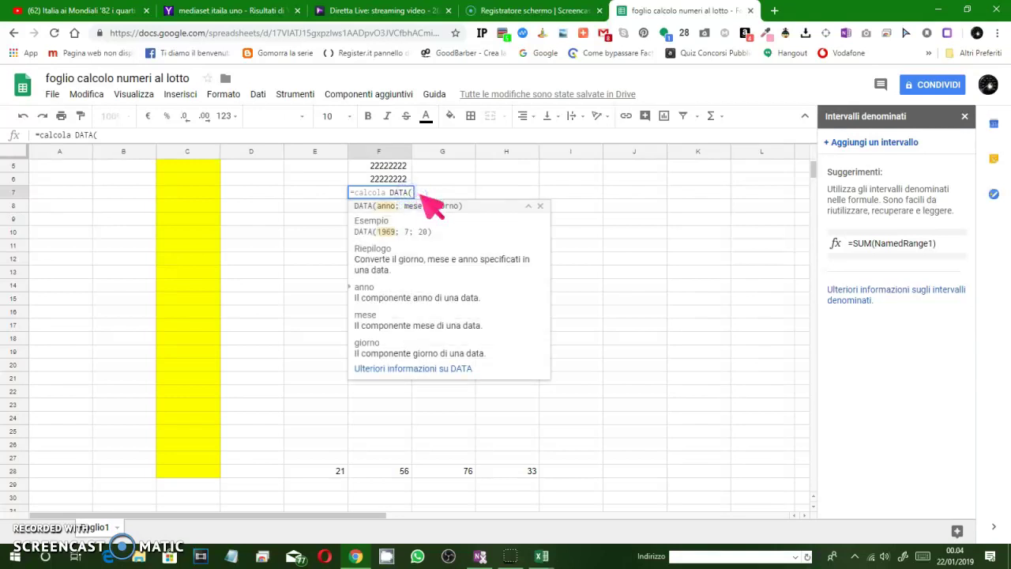
pyautogui.click(386, 210)
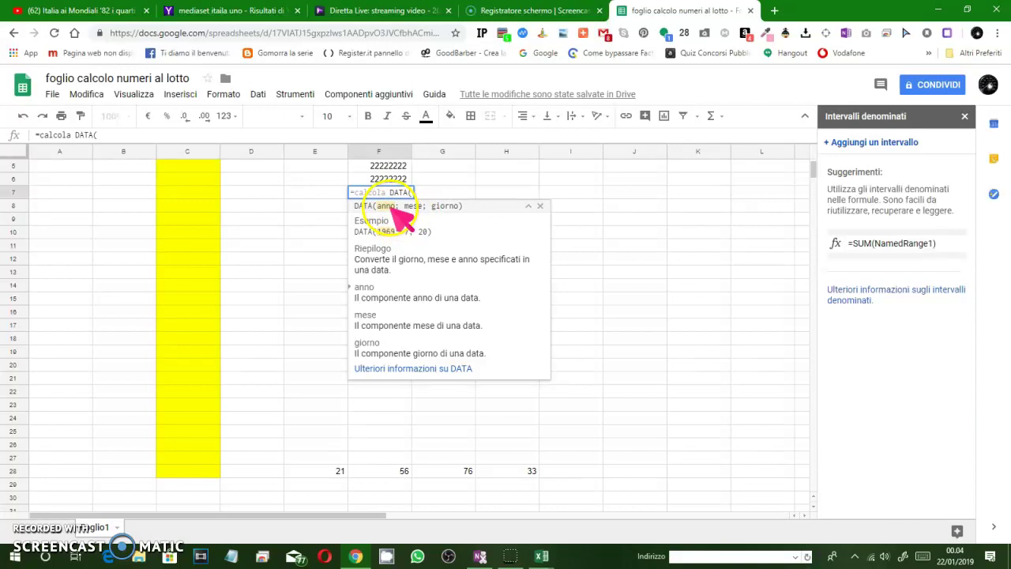
pyautogui.click(429, 189)
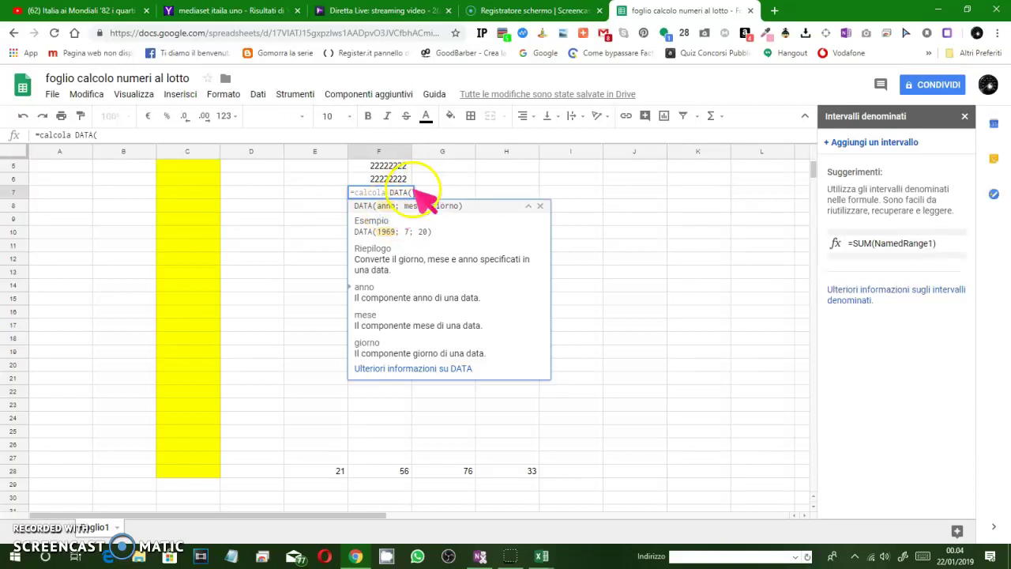
# Complete the DATA function in cell F7 with the arguments 2000;25;02, close the parenthesis and enter the formula.
pyautogui.click(106, 136)
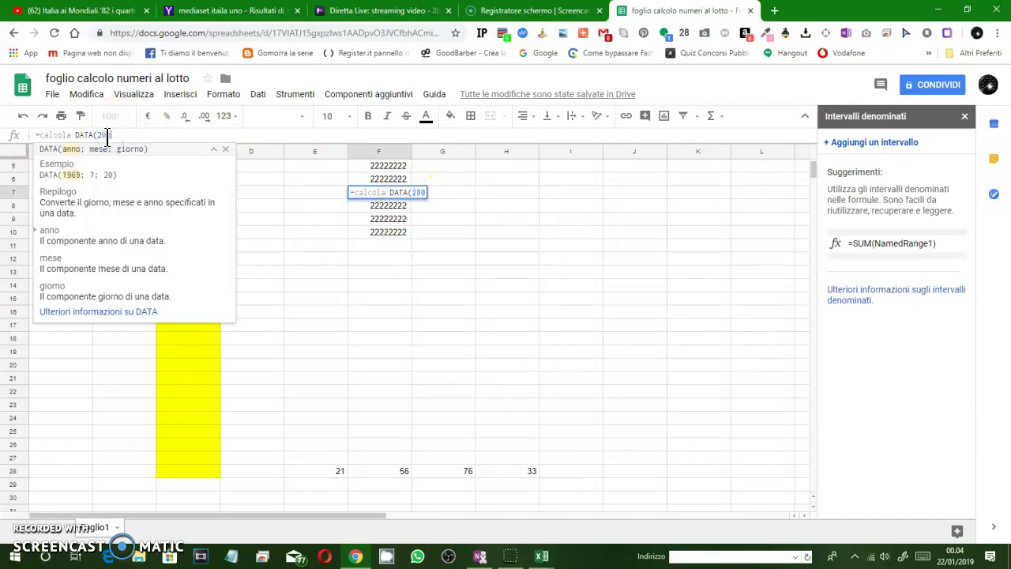
pyautogui.write('0')
pyautogui.click(160, 139)
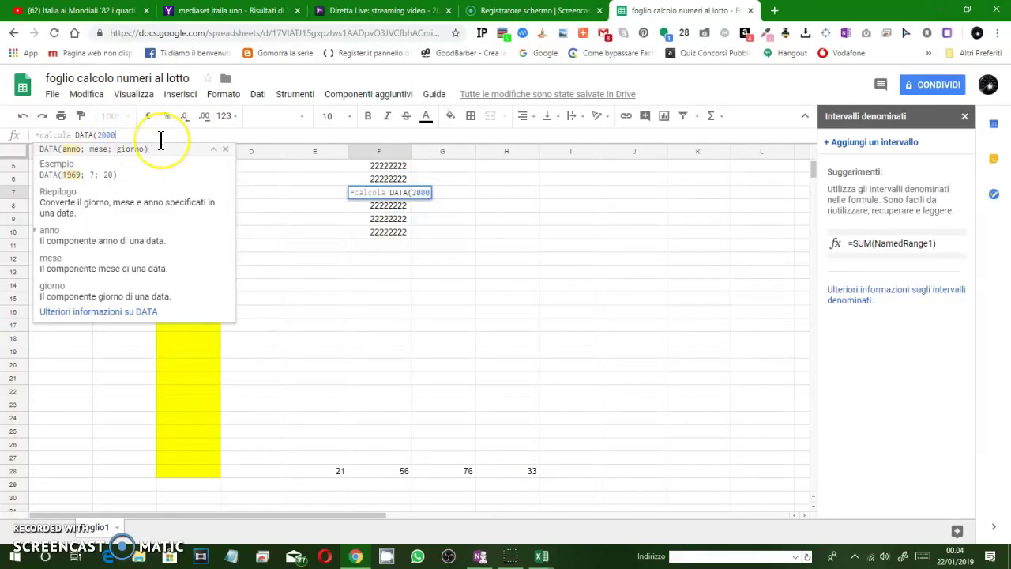
pyautogui.write(';')
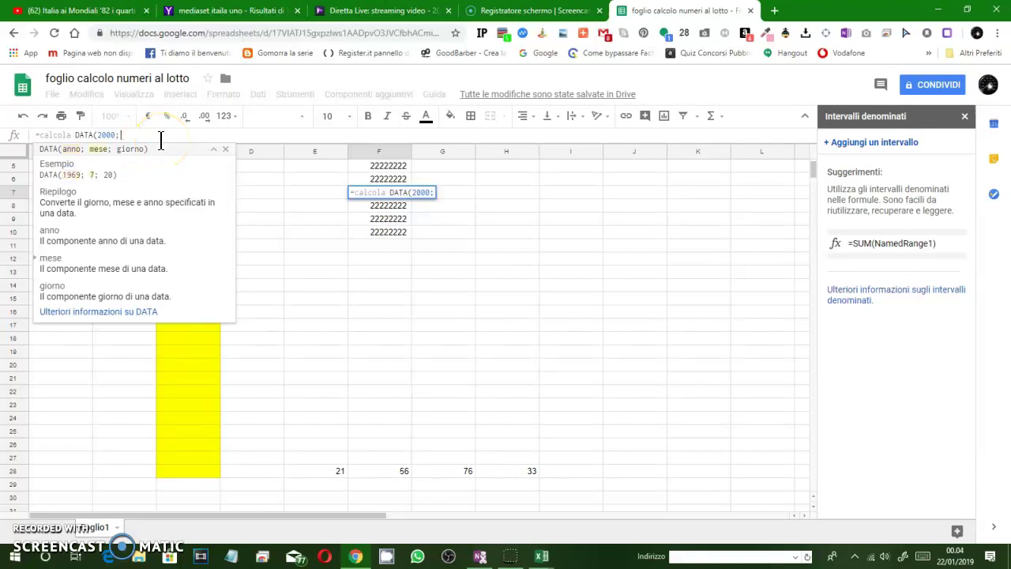
pyautogui.write('2')
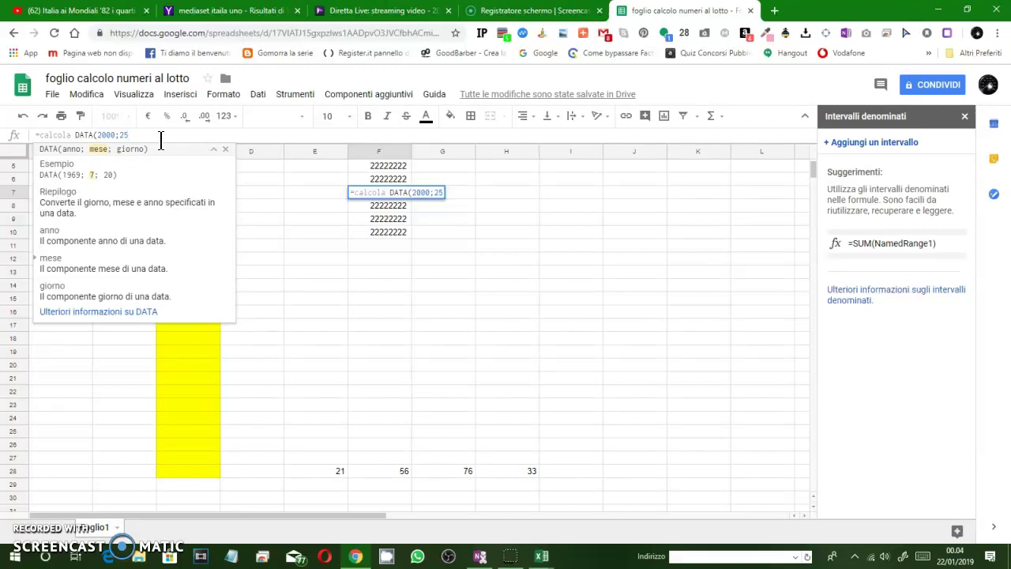
pyautogui.write('5;')
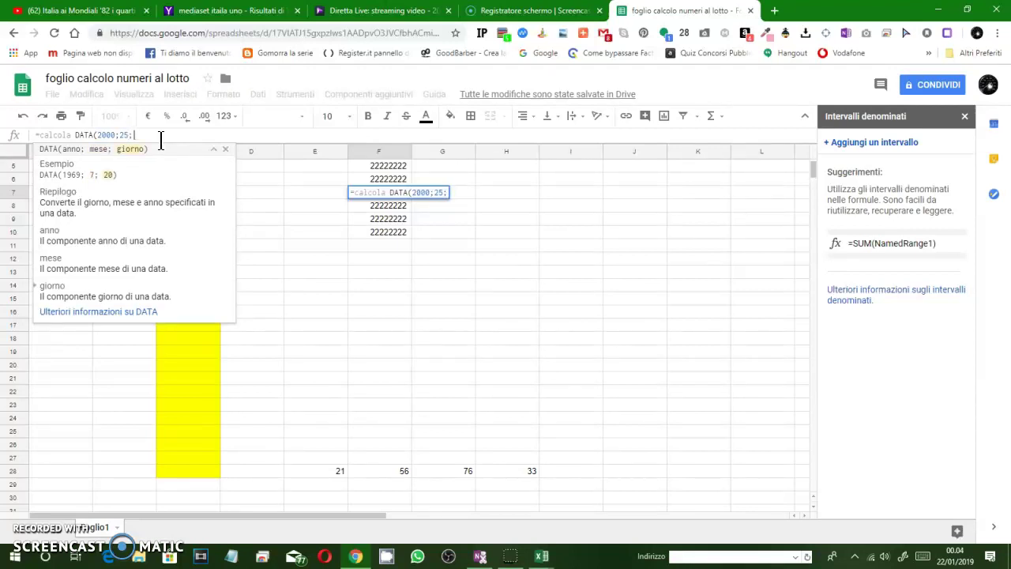
pyautogui.write('02')
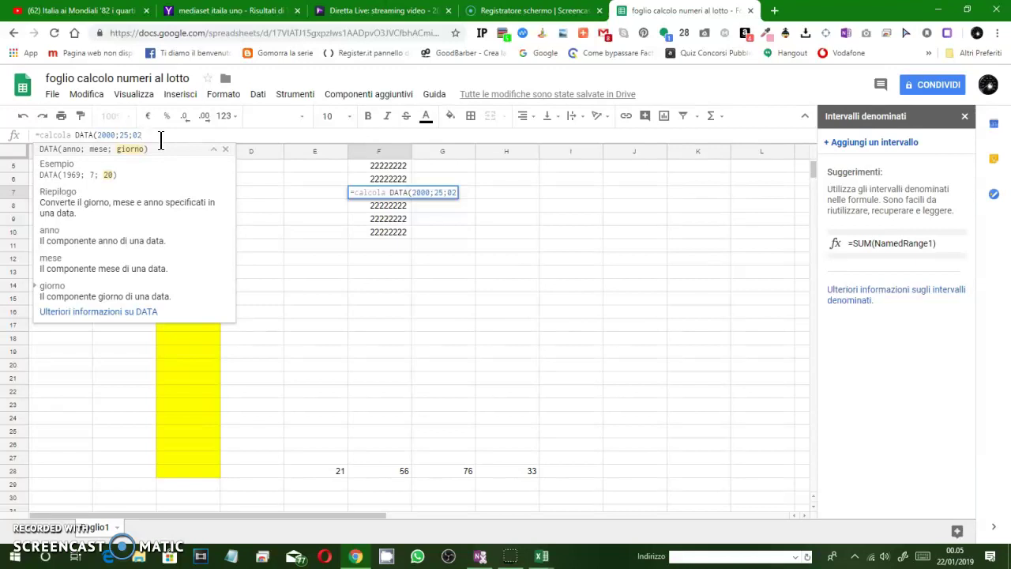
pyautogui.write(')')
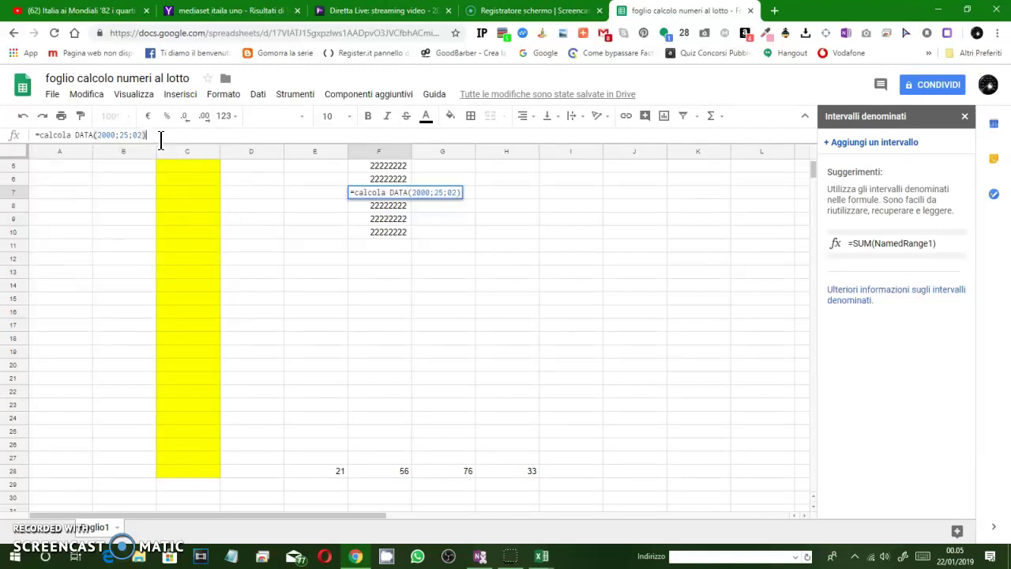
pyautogui.press('Return')
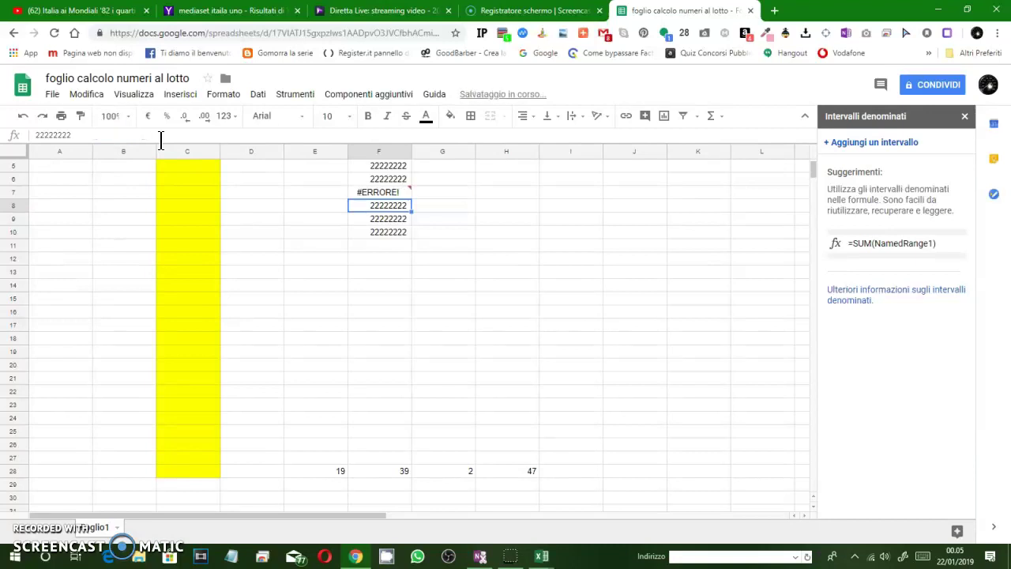
# Remove the word calcola from the formula in cell F7, leaving =DATA(2000;25;02).
pyautogui.click(93, 135)
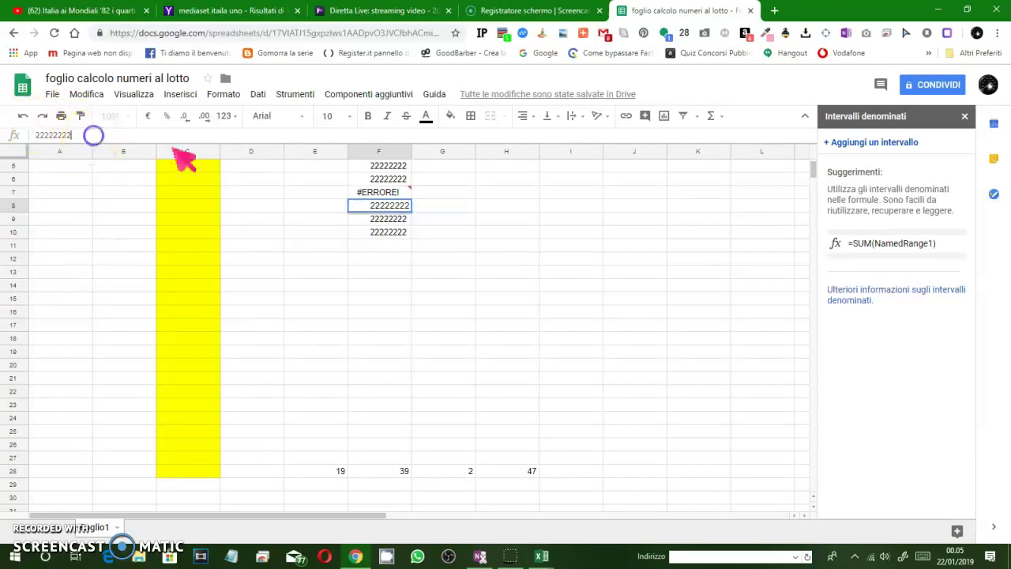
pyautogui.click(389, 193)
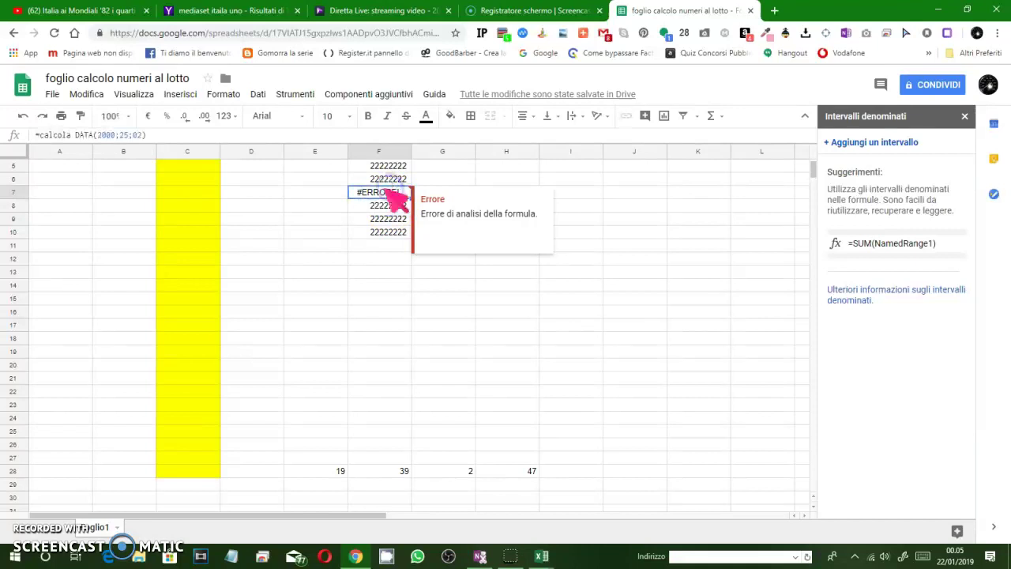
pyautogui.click(76, 135)
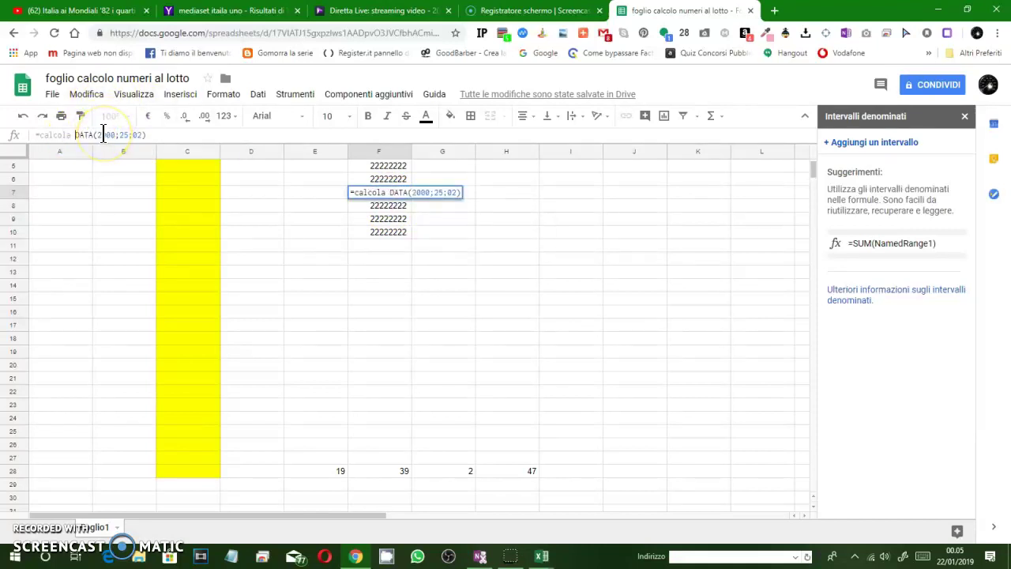
pyautogui.press('BackSpace')
pyautogui.press('BackSpace')
pyautogui.press('BackSpace')
pyautogui.press('BackSpace')
pyautogui.press('BackSpace')
pyautogui.press('BackSpace')
pyautogui.press('BackSpace')
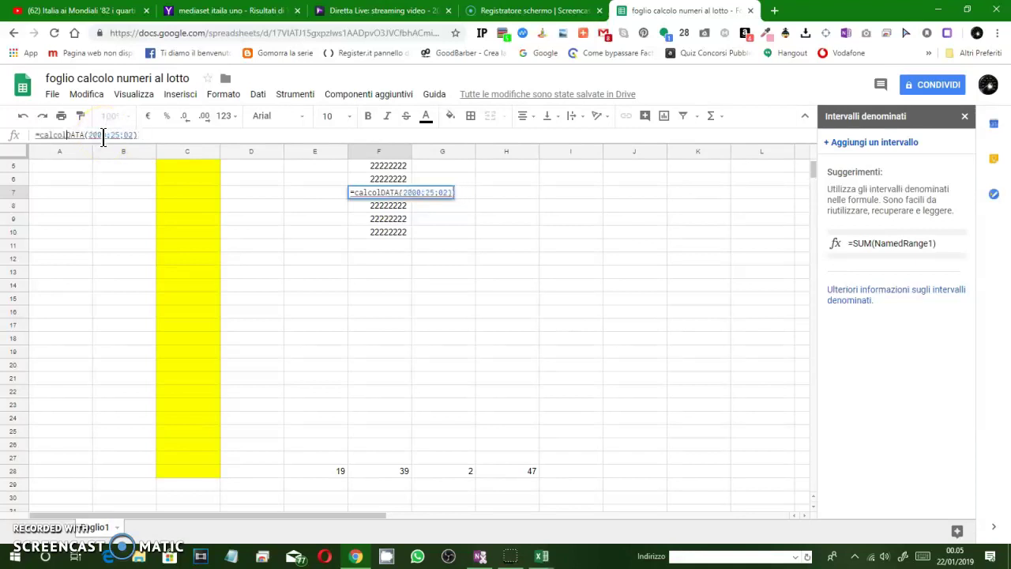
pyautogui.press('BackSpace')
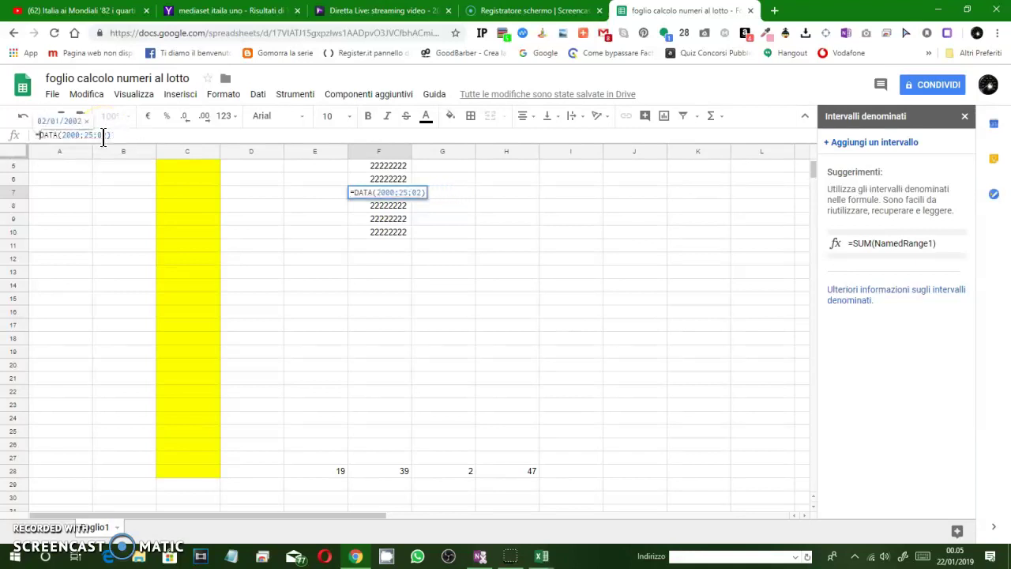
# Insert the range E13:G20 followed by the text fin before DATA in cell F7's formula, and commit the formula.
pyautogui.click(509, 205)
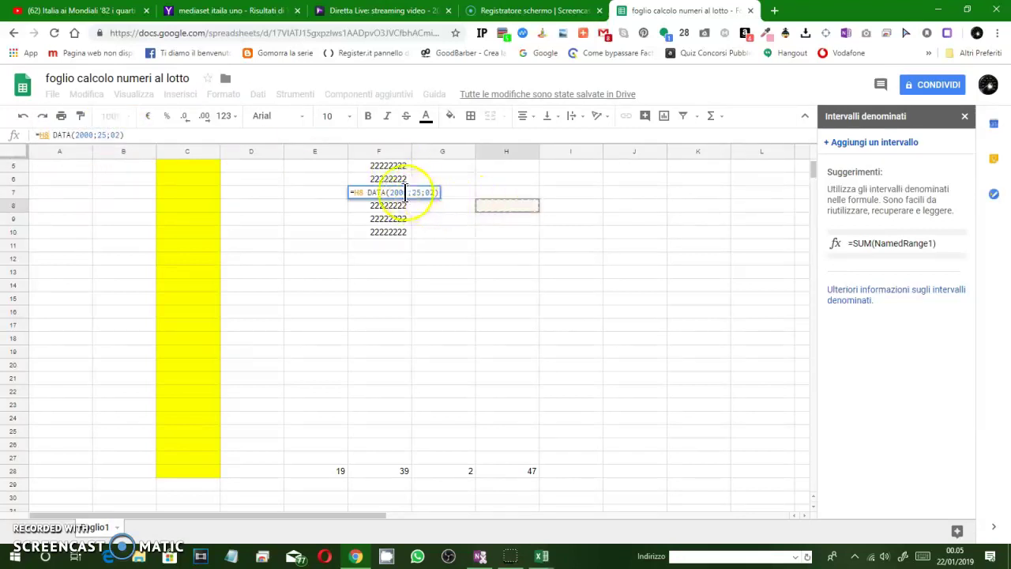
pyautogui.click(446, 220)
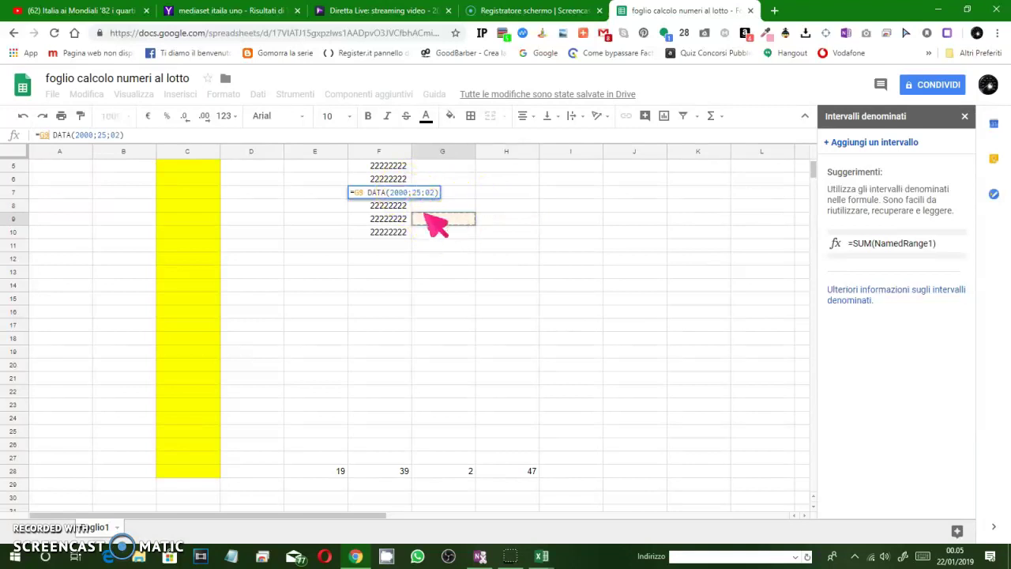
pyautogui.click(395, 207)
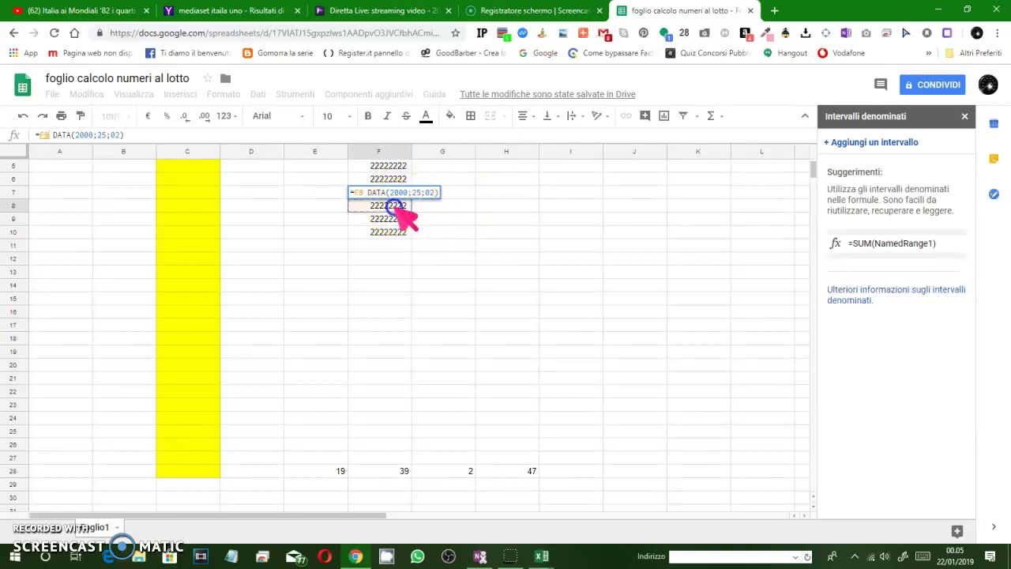
pyautogui.click(303, 180)
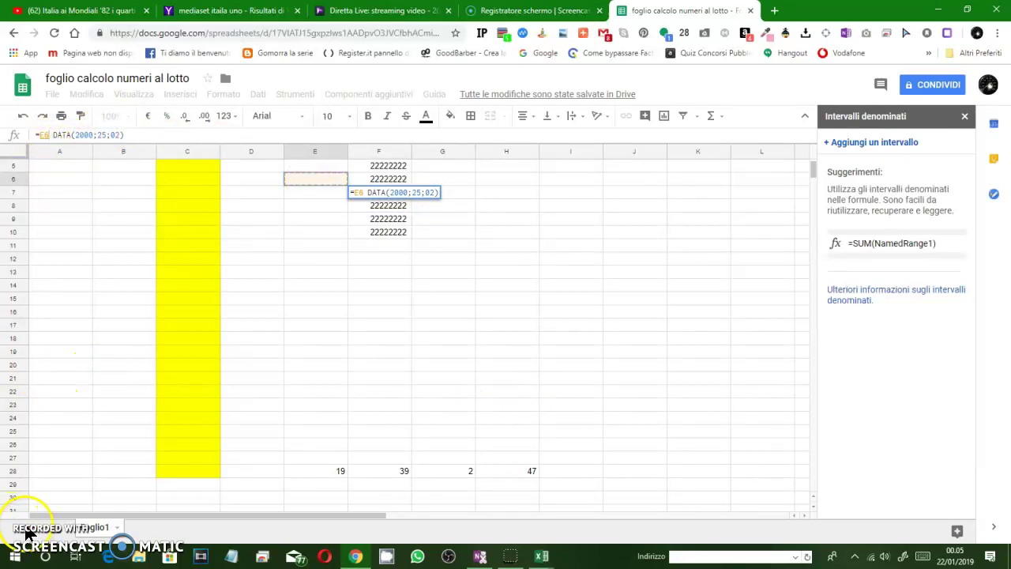
pyautogui.click(499, 298)
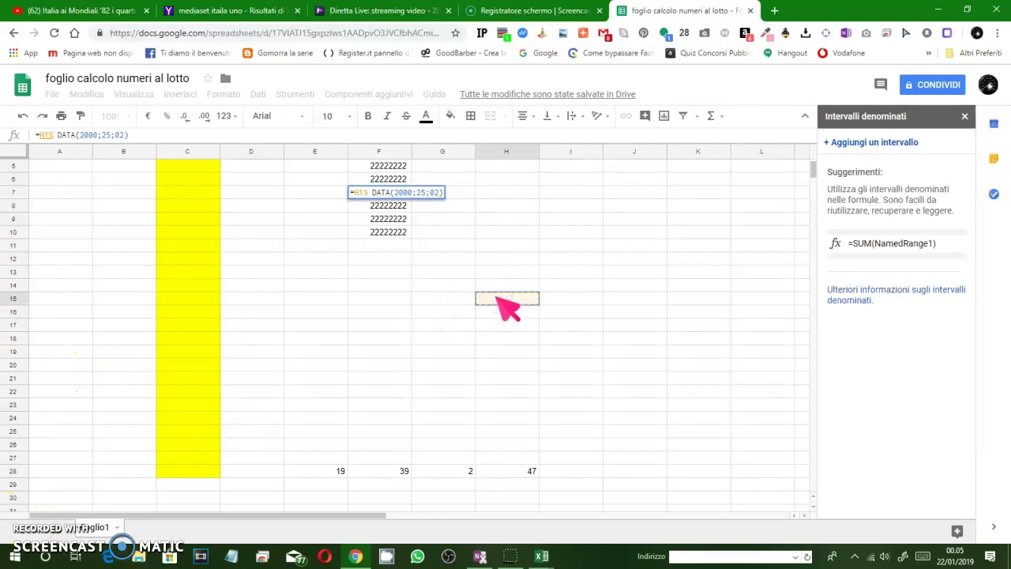
pyautogui.moveTo(345, 274); pyautogui.dragTo(415, 365)
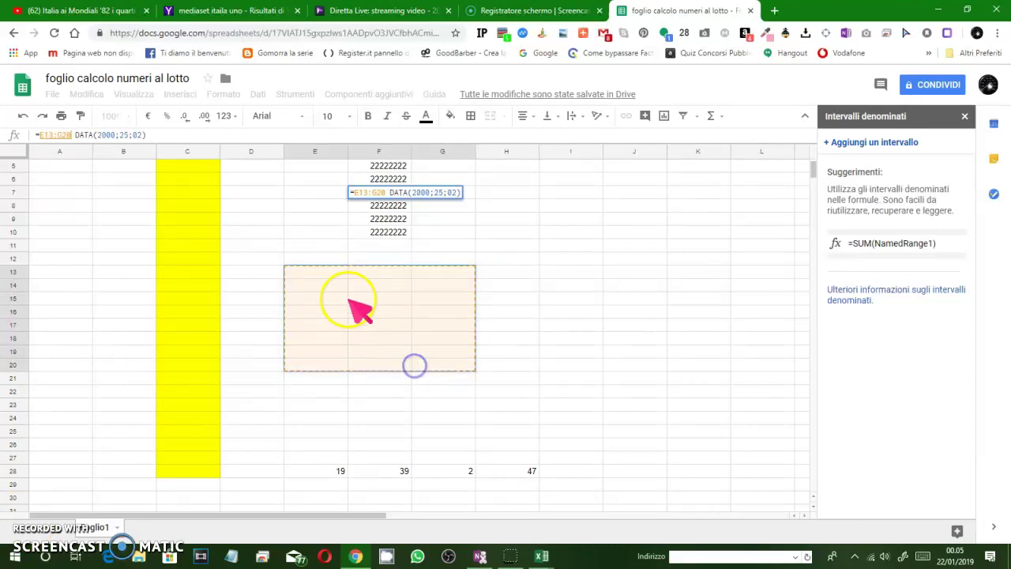
pyautogui.write('fine1')
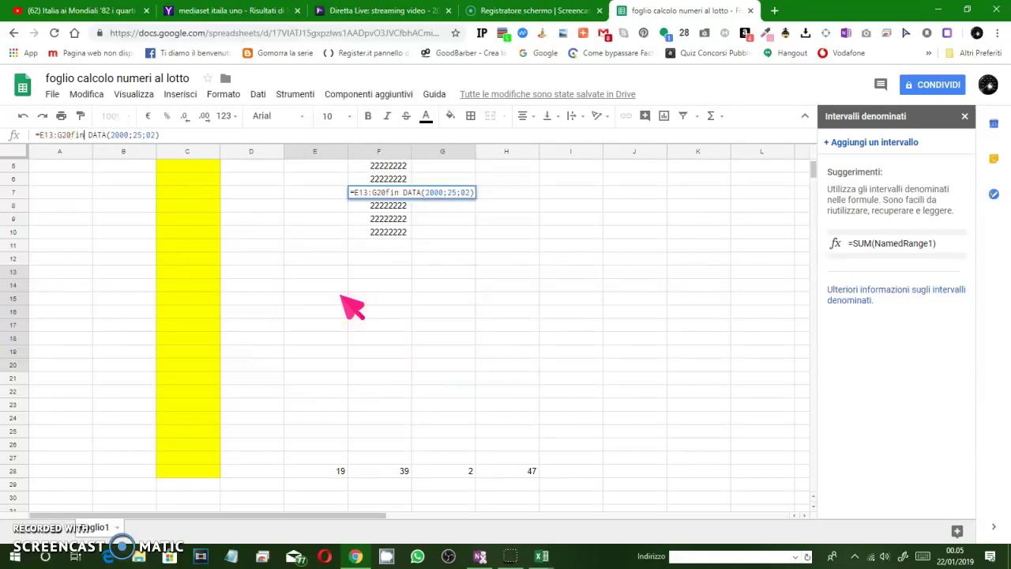
pyautogui.click(447, 339)
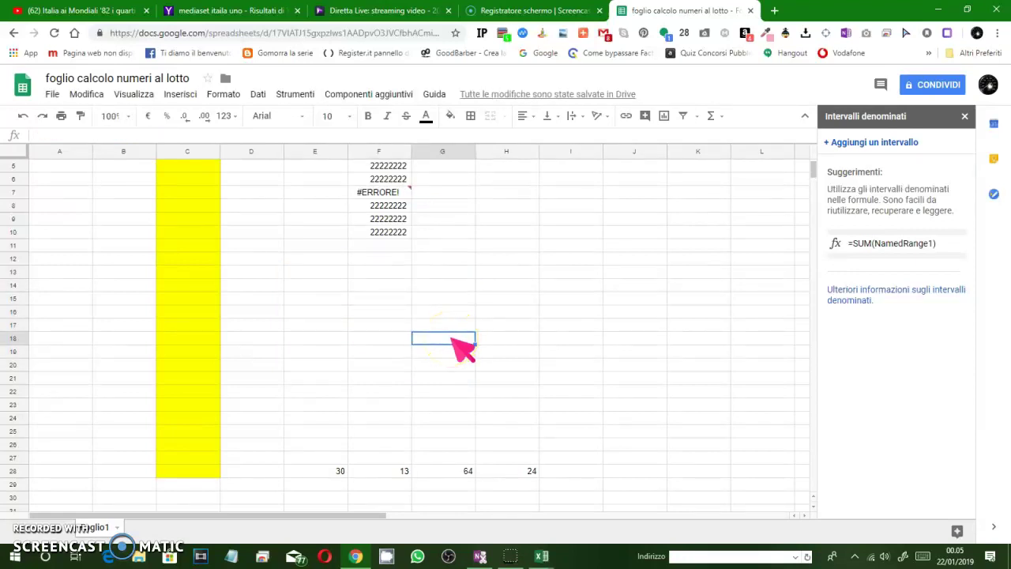
# Enter the closing text ? FINE VIDEO. in cell G18 and CIAO A TUTTI in cell G19.
pyautogui.write('? FINE VIDEO.')
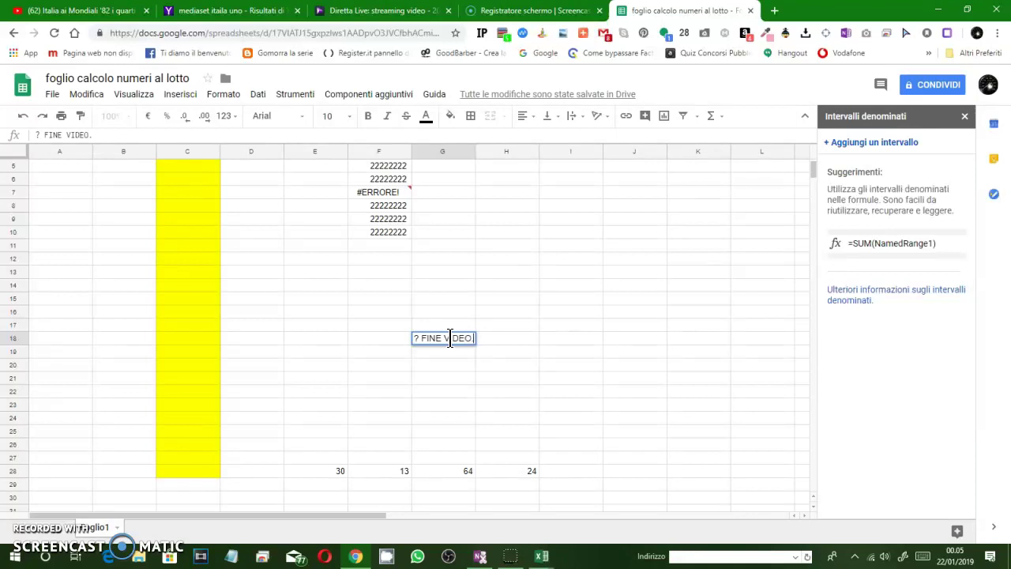
pyautogui.press('Return')
pyautogui.write('CIAO A ')
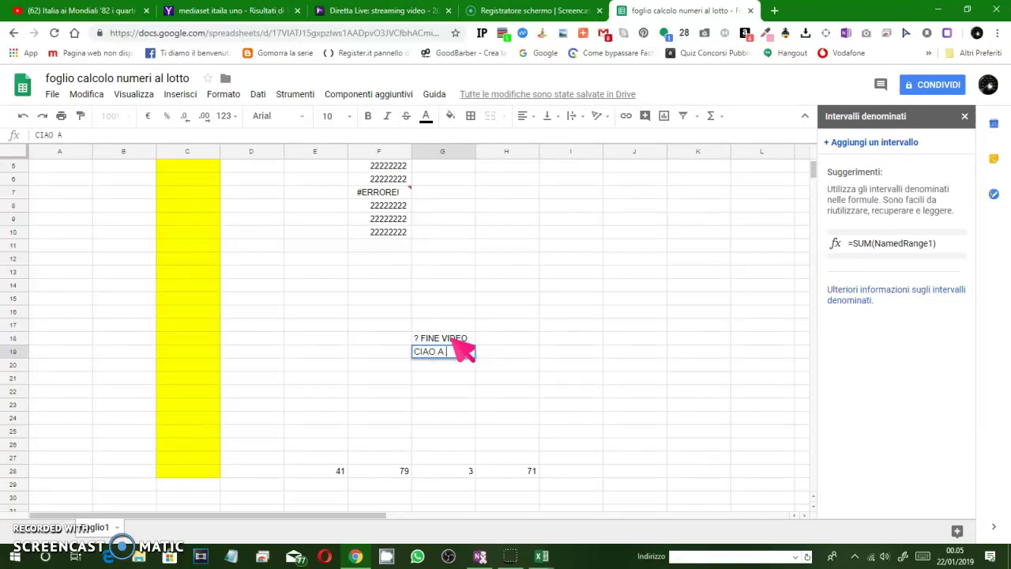
pyautogui.write('TUTTI')
pyautogui.press('Return')
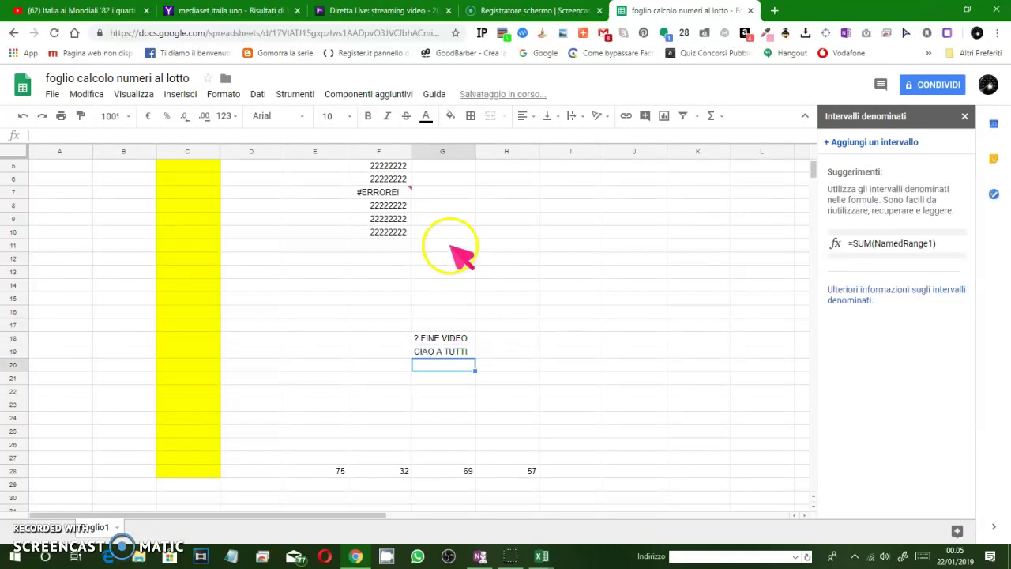